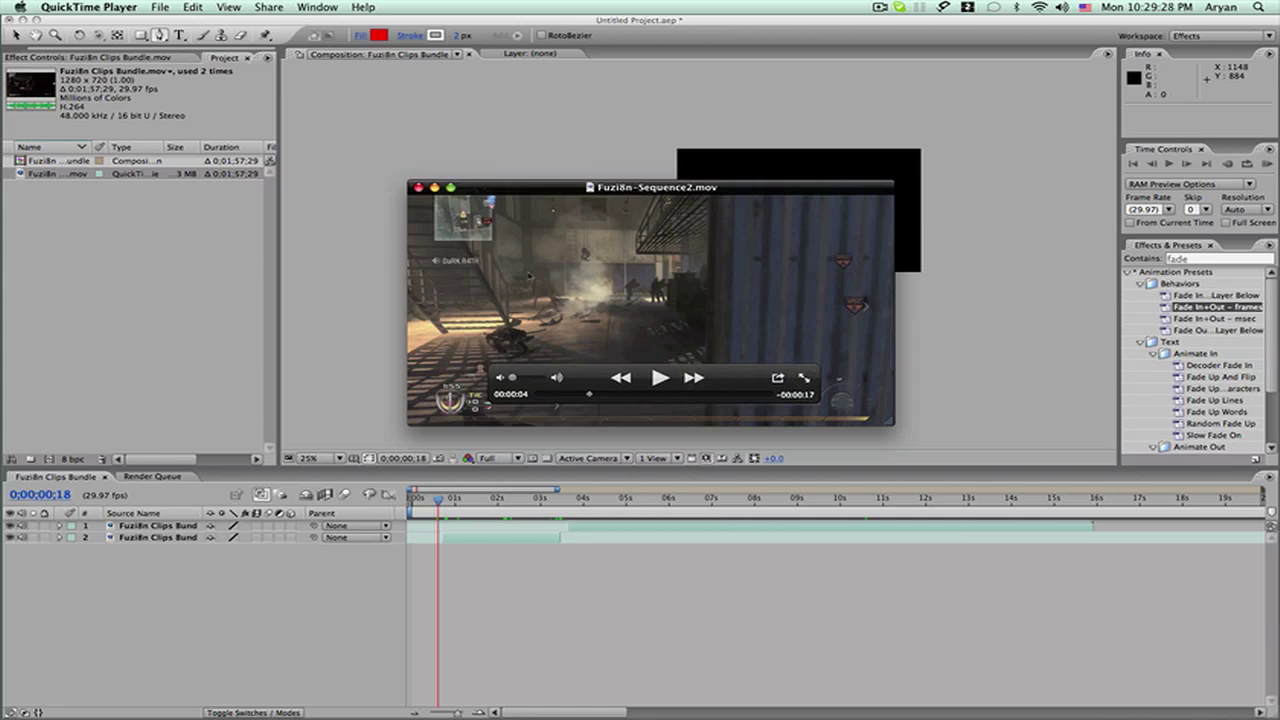
Review the Fuzi8n-Sequence2.mov example by scrubbing and playing it, and close the movie.
drag(657, 305, 685, 286)
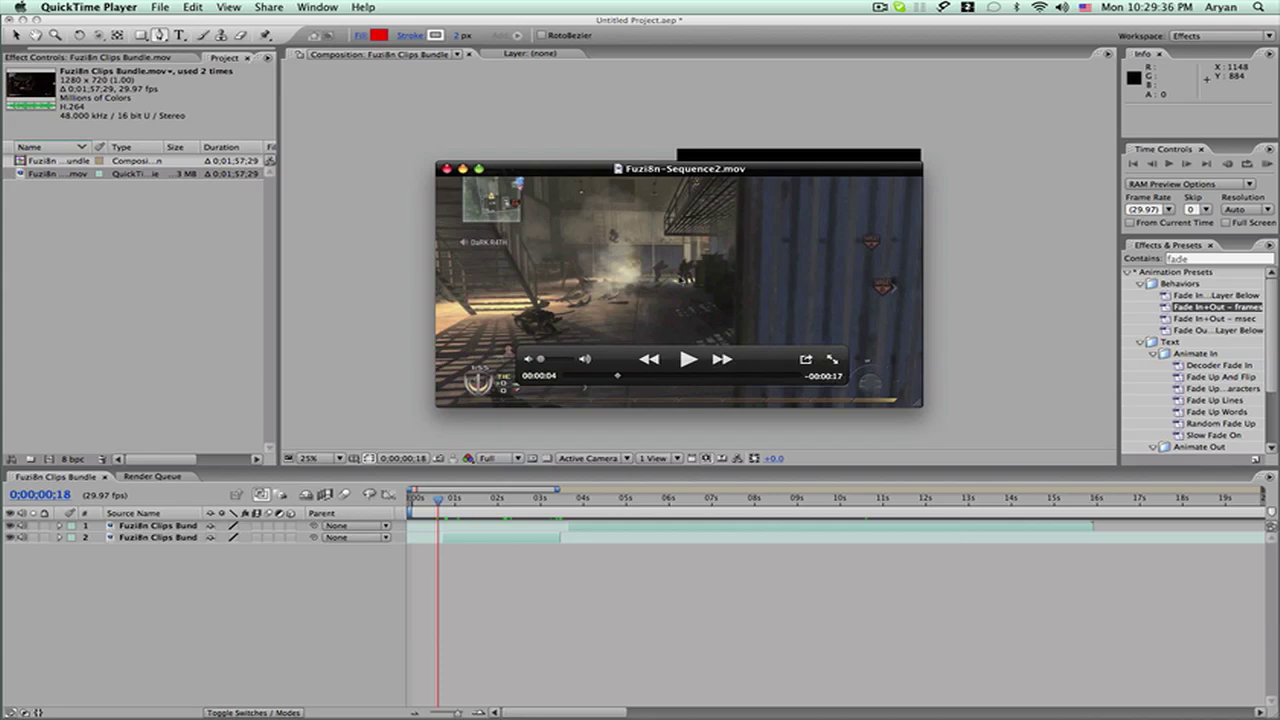
drag(680, 290, 679, 257)
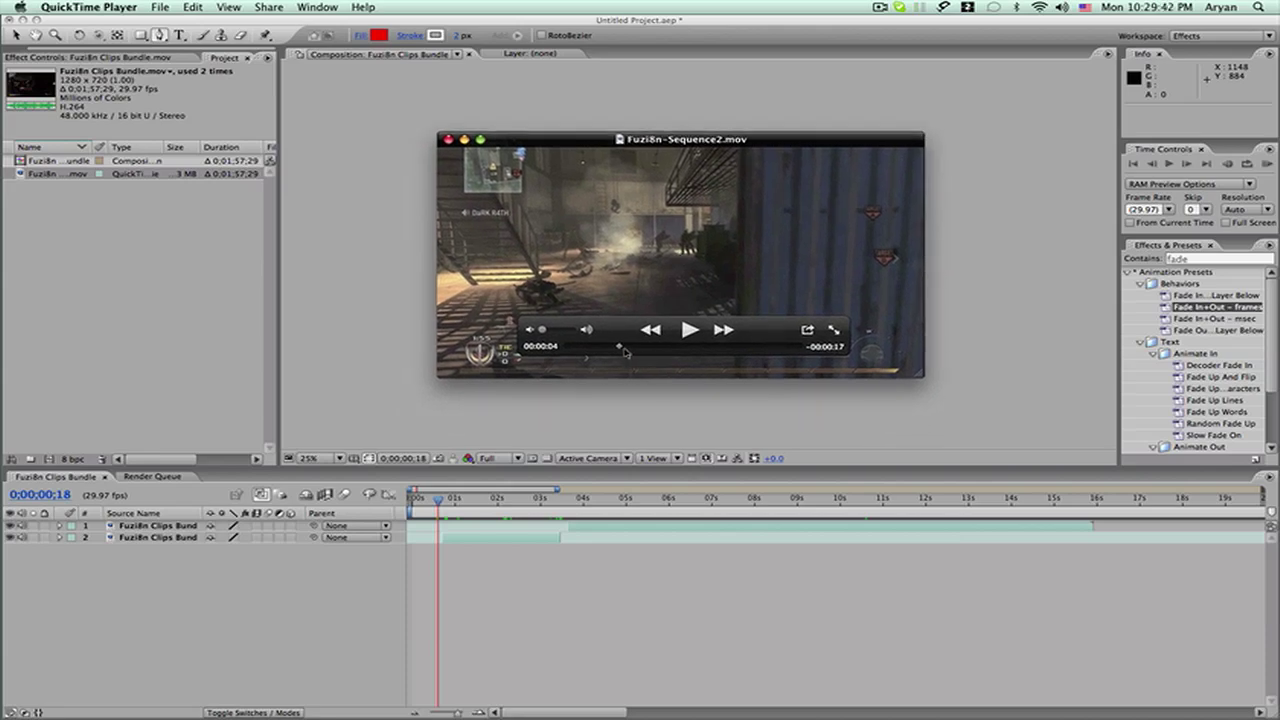
drag(596, 348, 651, 347)
drag(688, 253, 657, 267)
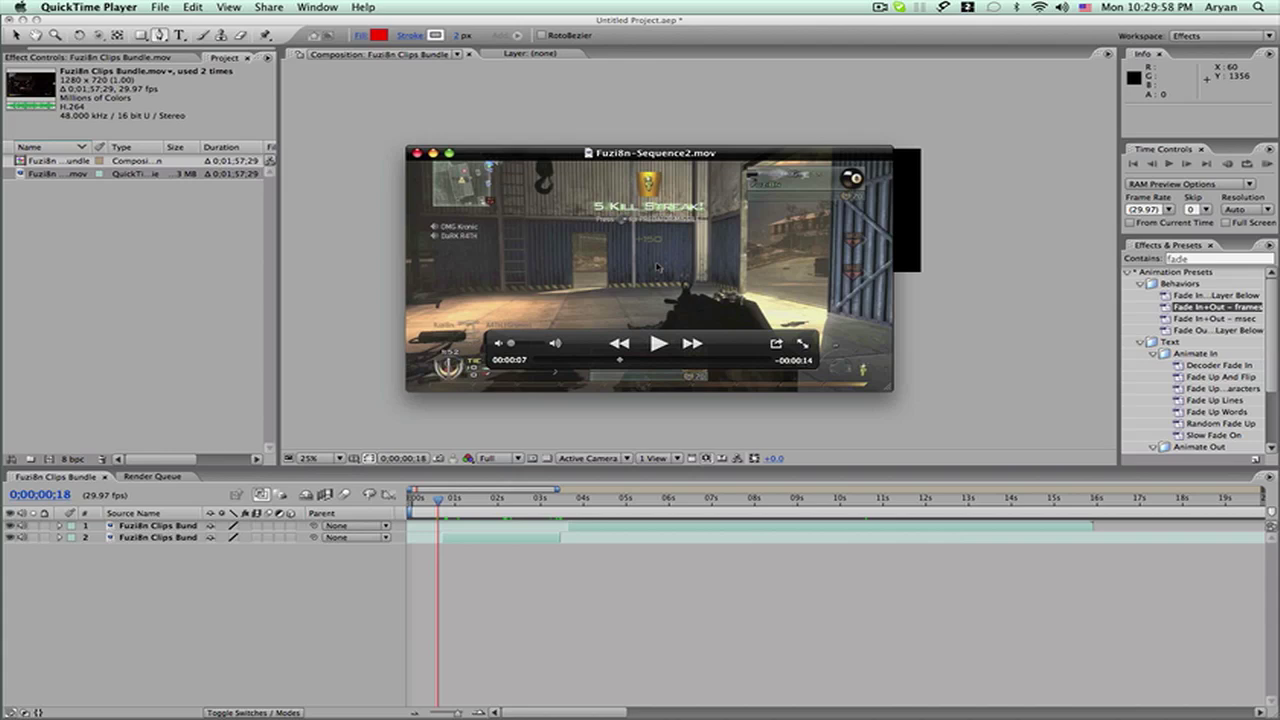
drag(657, 267, 684, 264)
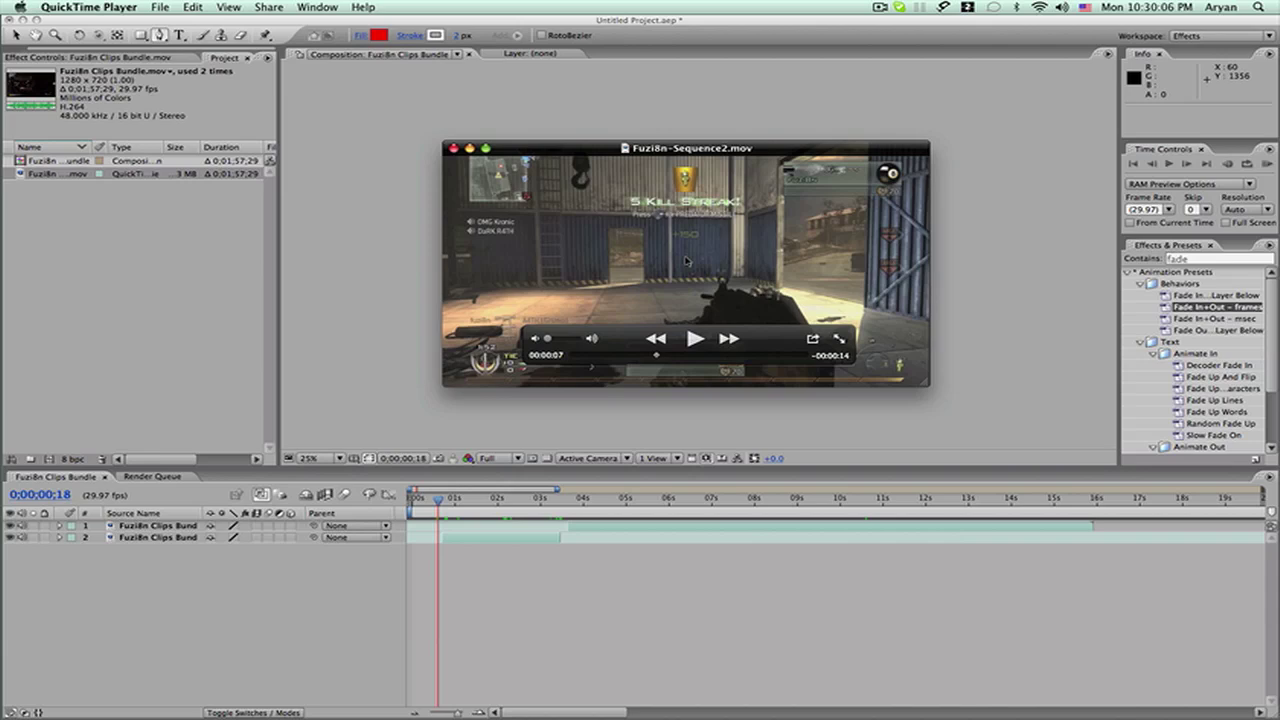
drag(686, 261, 684, 247)
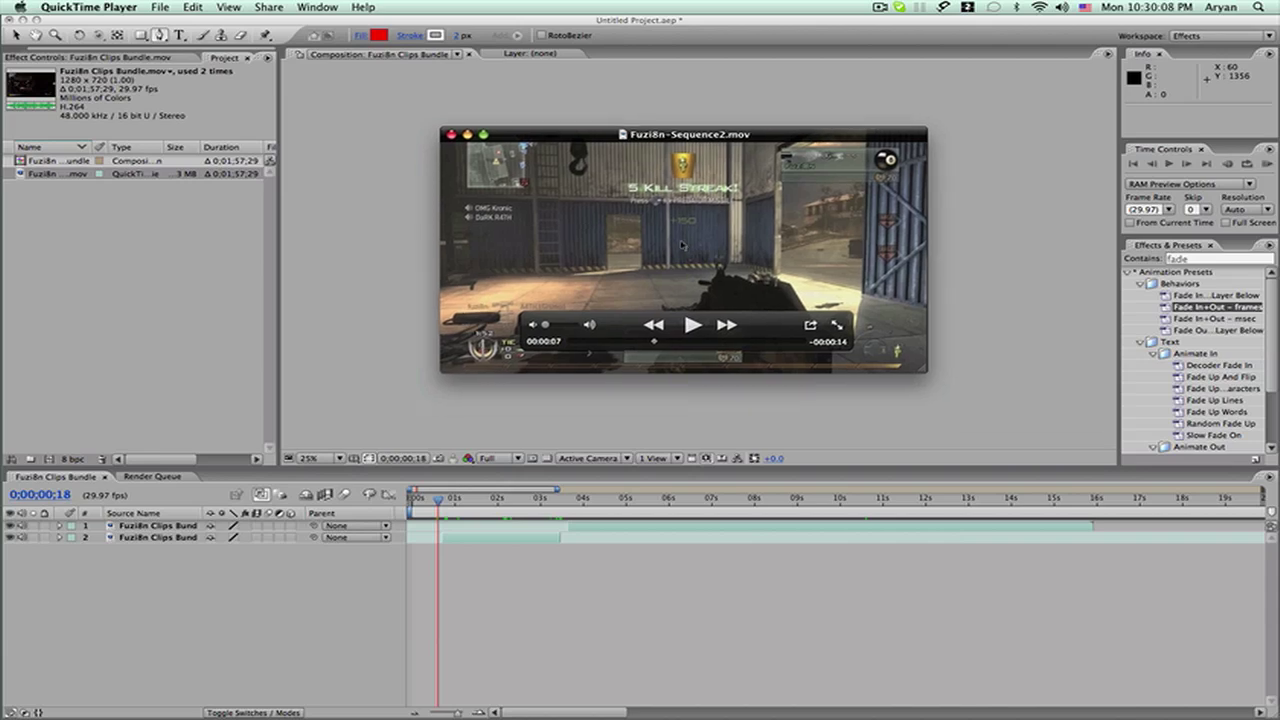
drag(688, 241, 681, 241)
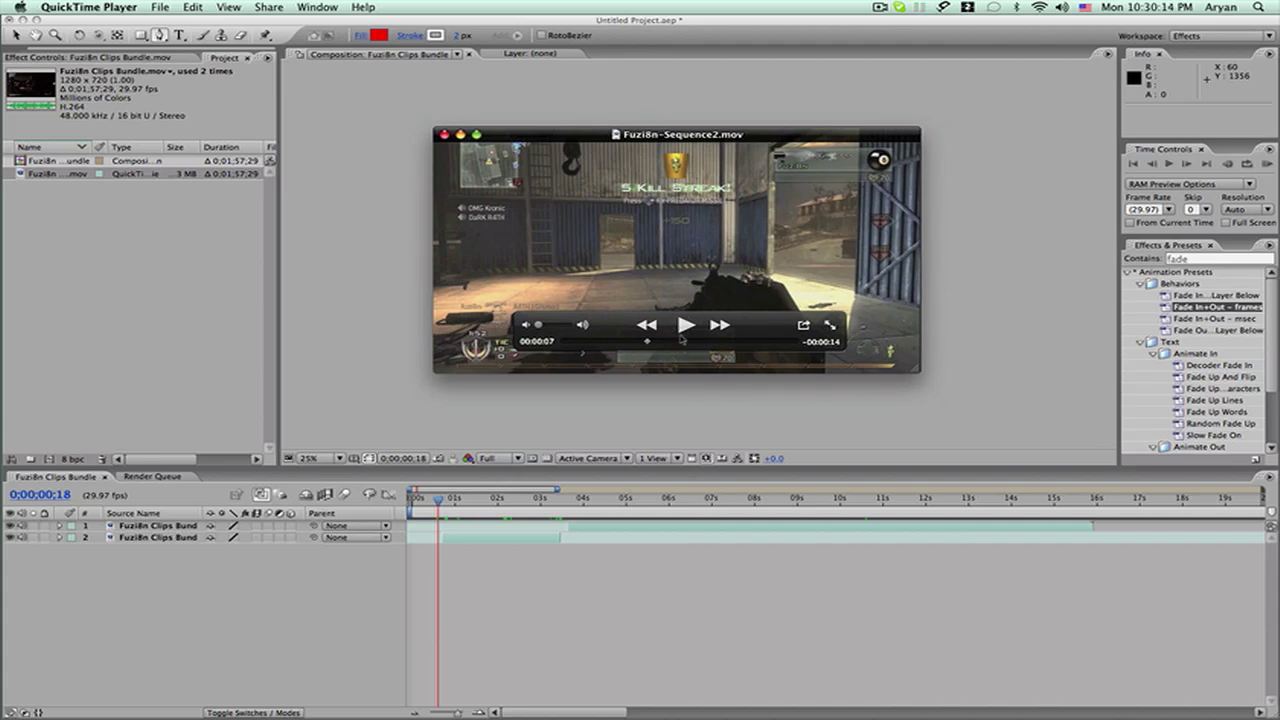
click(684, 325)
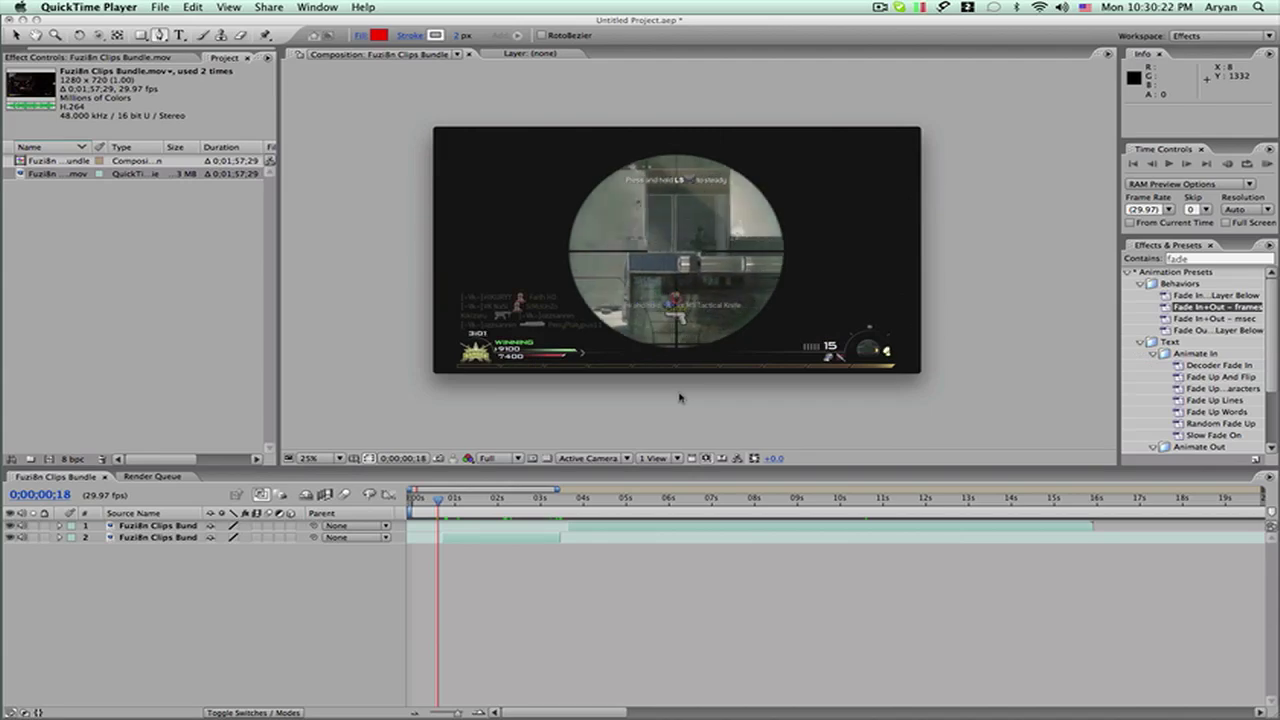
mouse_move(656, 343)
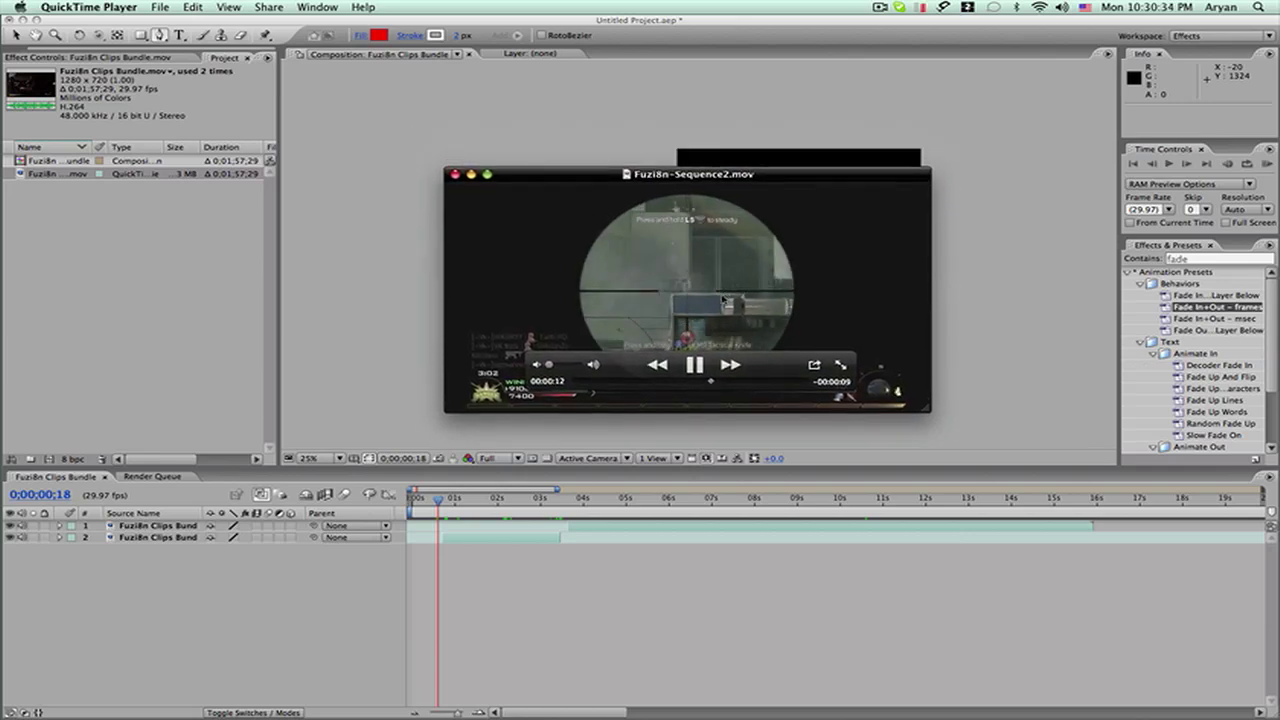
key(super+w)
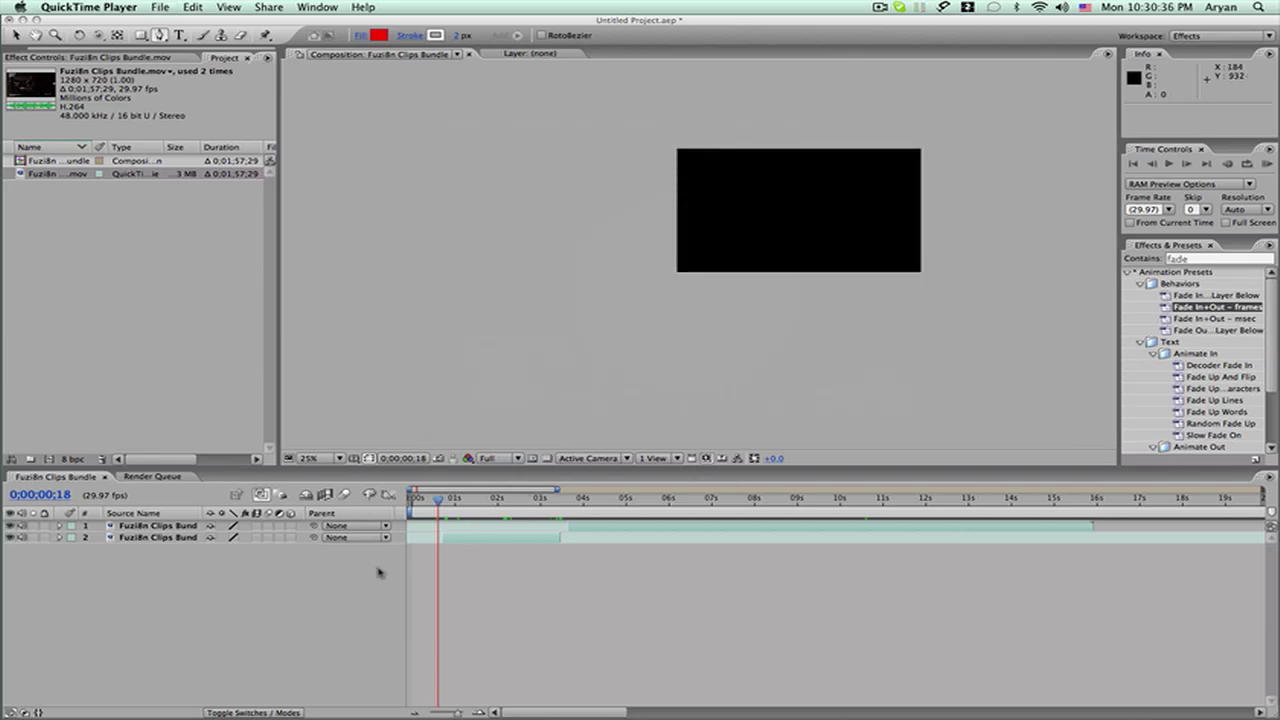
Shift the lower clip layer earlier to start at 0;00;00;03, set the current time to 0;00;02;12, and duplicate the layer.
click(450, 504)
drag(437, 510, 515, 510)
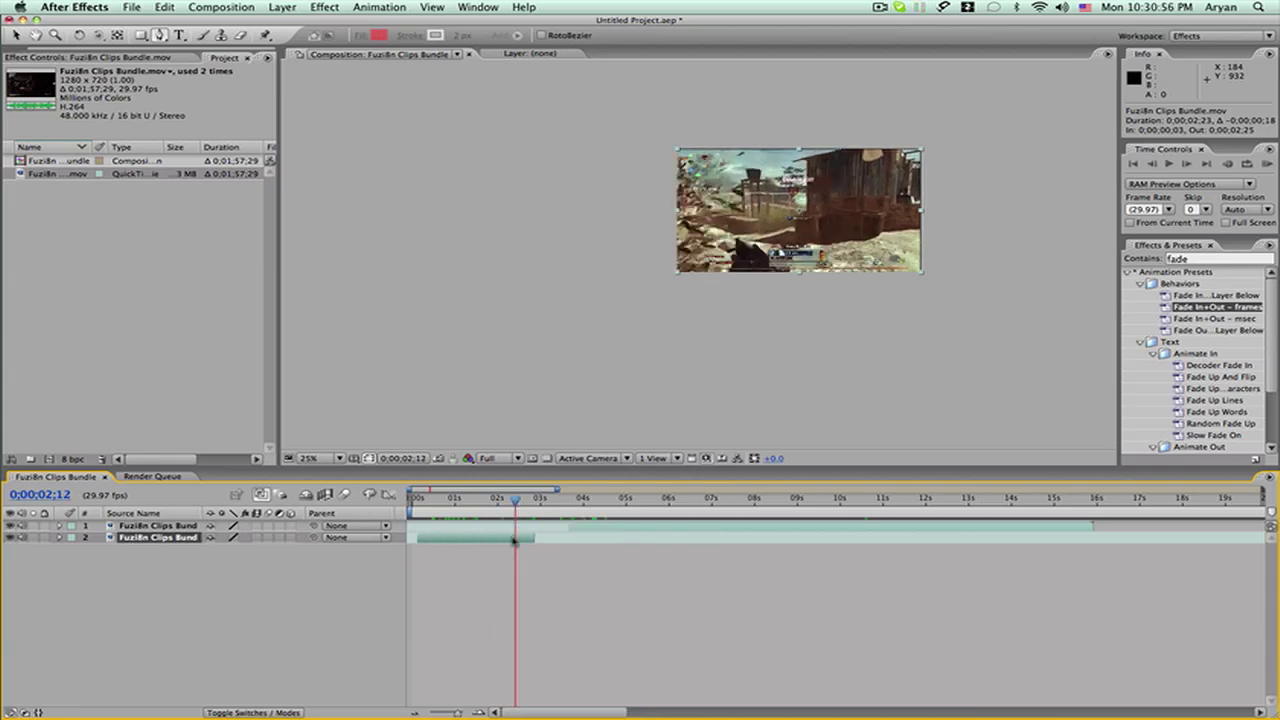
click(512, 541)
key(super+d)
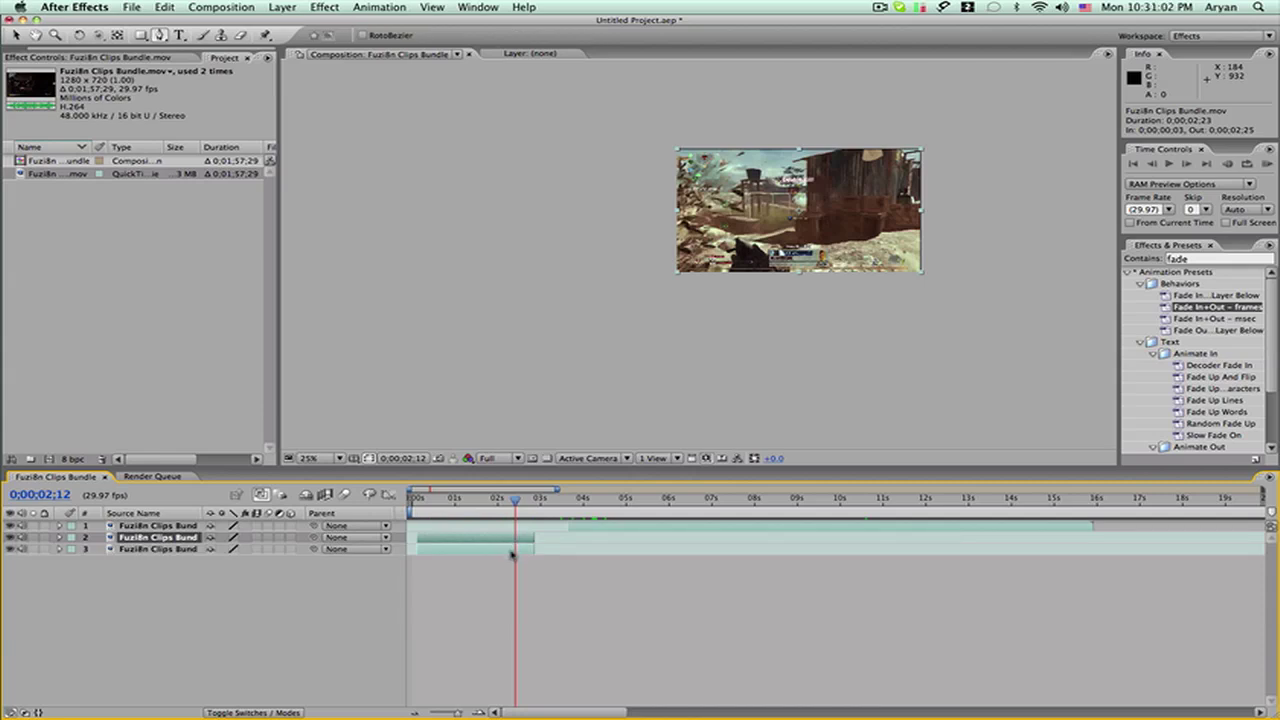
Trim the end of the upper copy of the duplicated clip to the current time, 0;00;02;12.
click(513, 549)
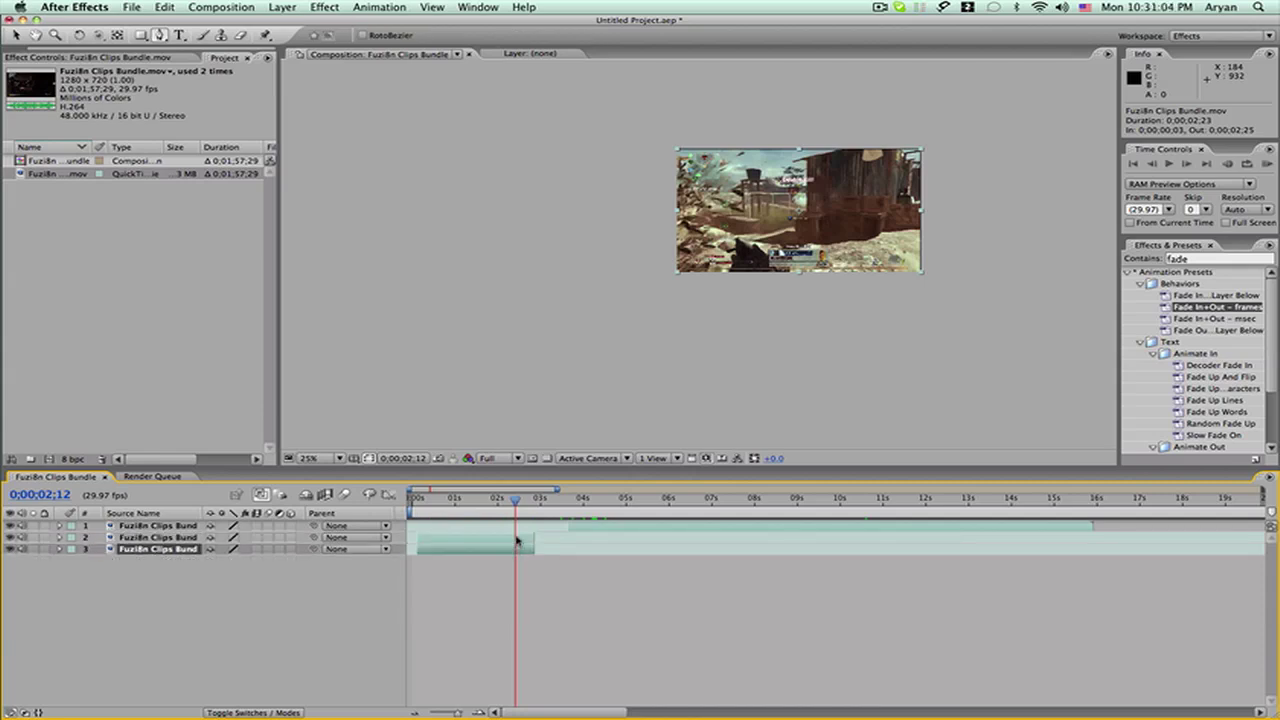
click(517, 539)
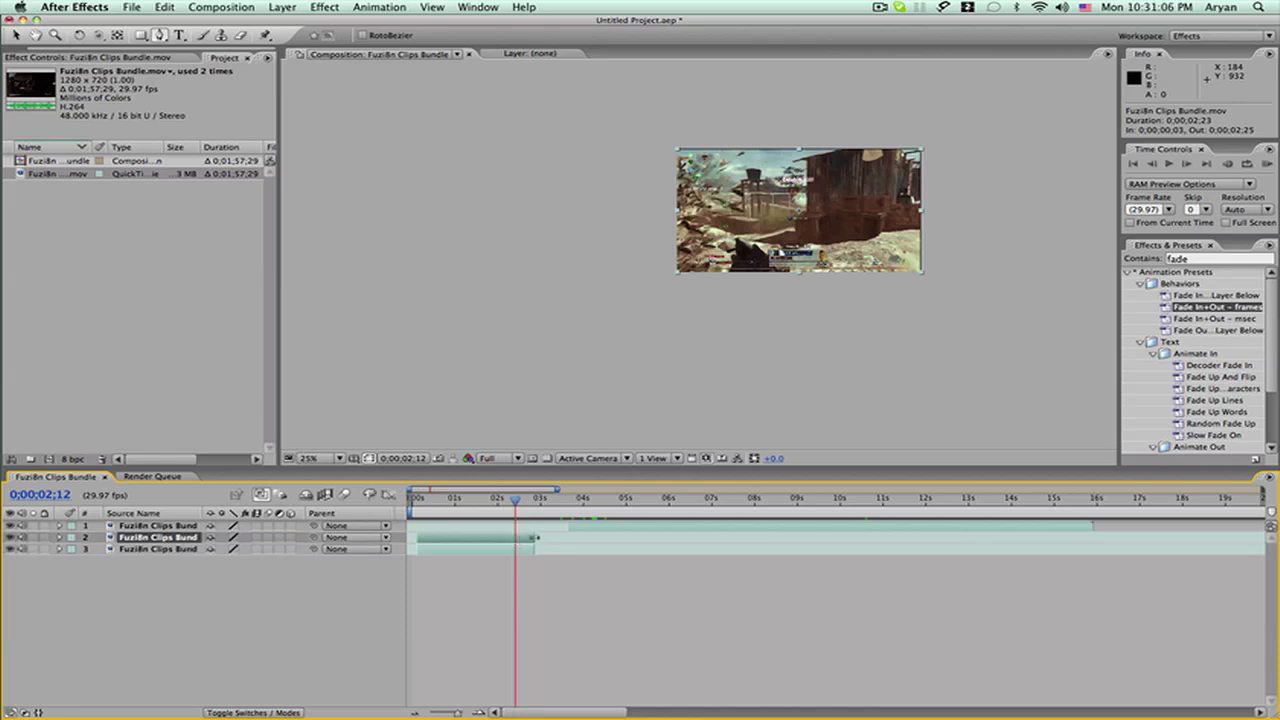
drag(534, 538, 520, 540)
Apply Freeze Frame to the bottom layer at 0;00;02;12 and extend its out point to 0;00;03;11.
click(529, 553)
right_click(529, 553)
mouse_move(572, 507)
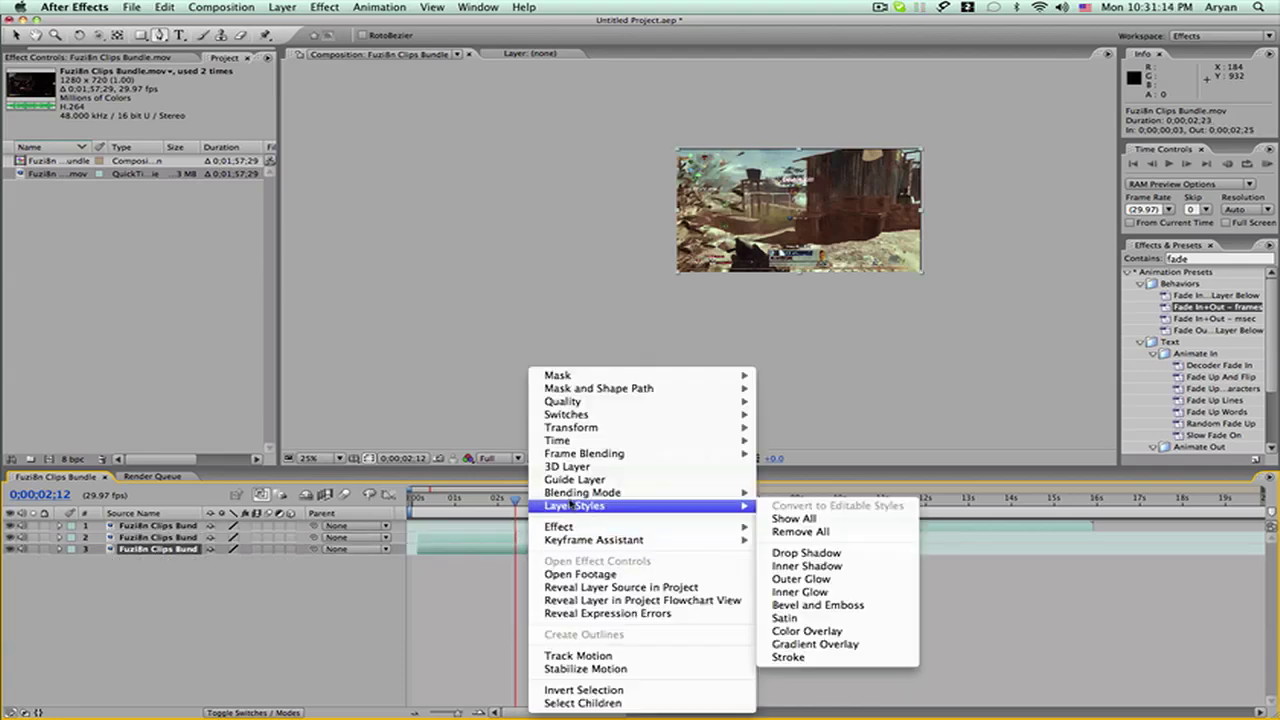
mouse_move(565, 440)
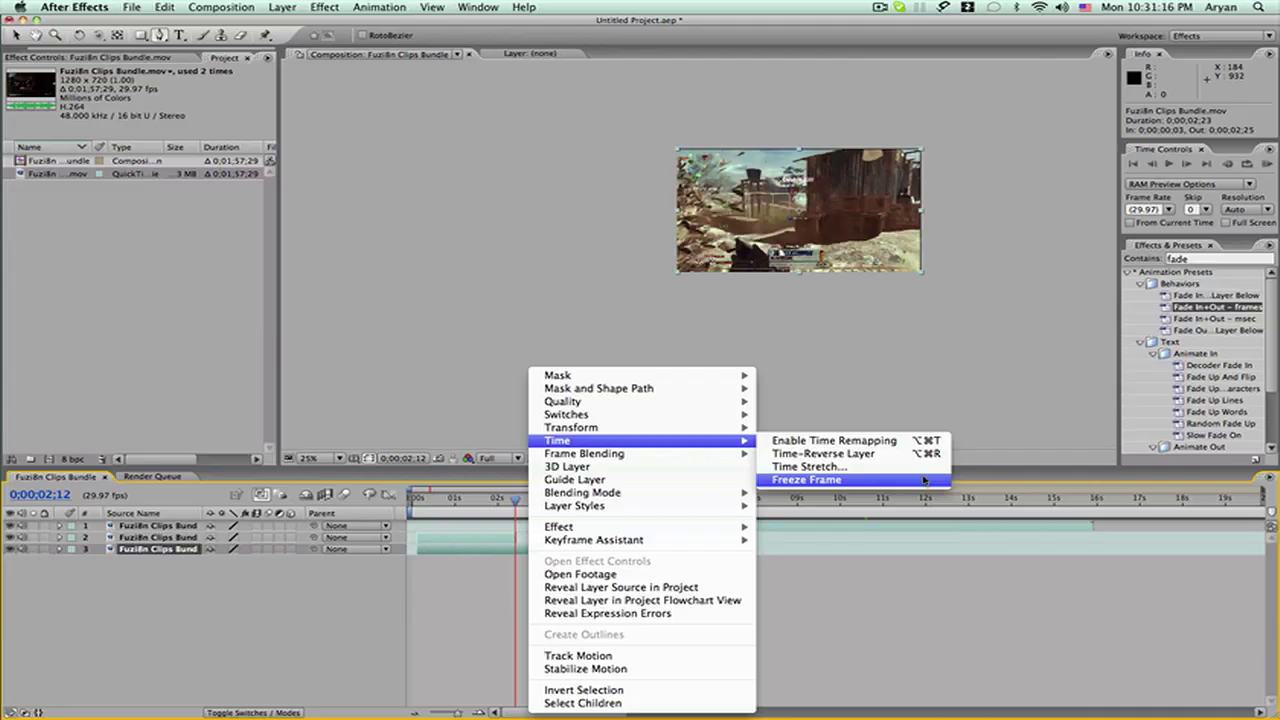
click(924, 481)
drag(514, 506, 557, 541)
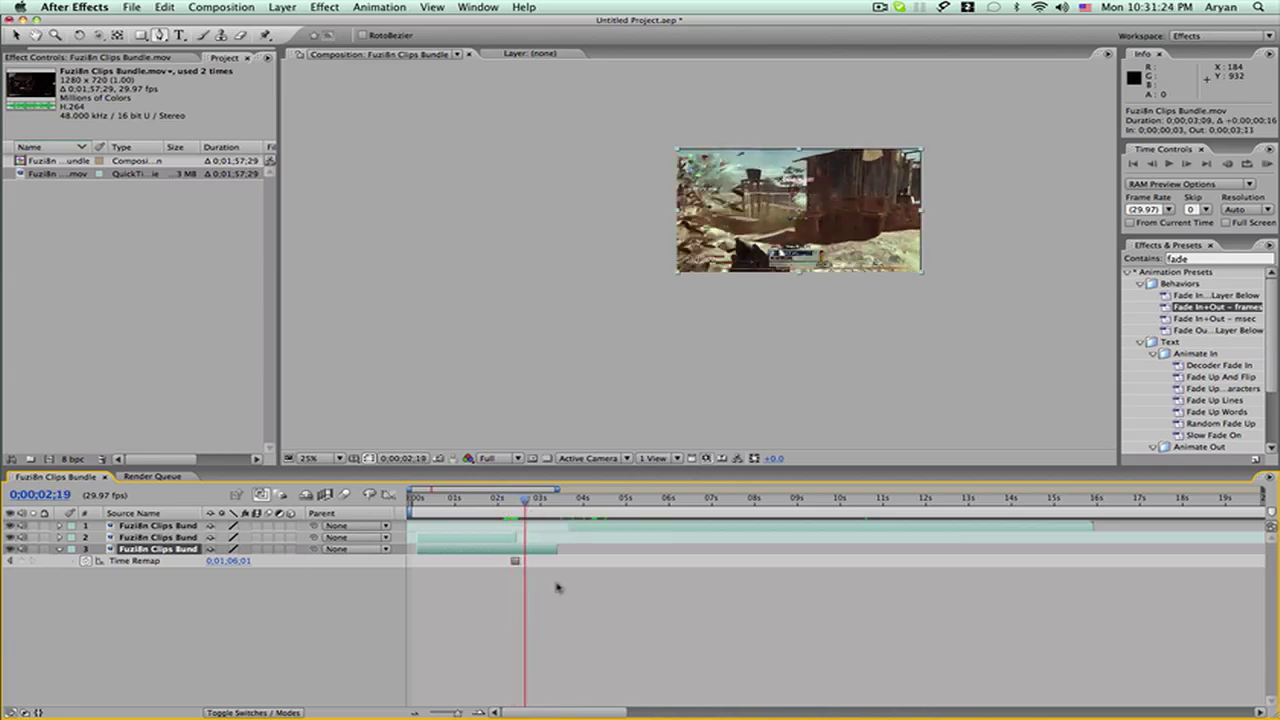
click(571, 589)
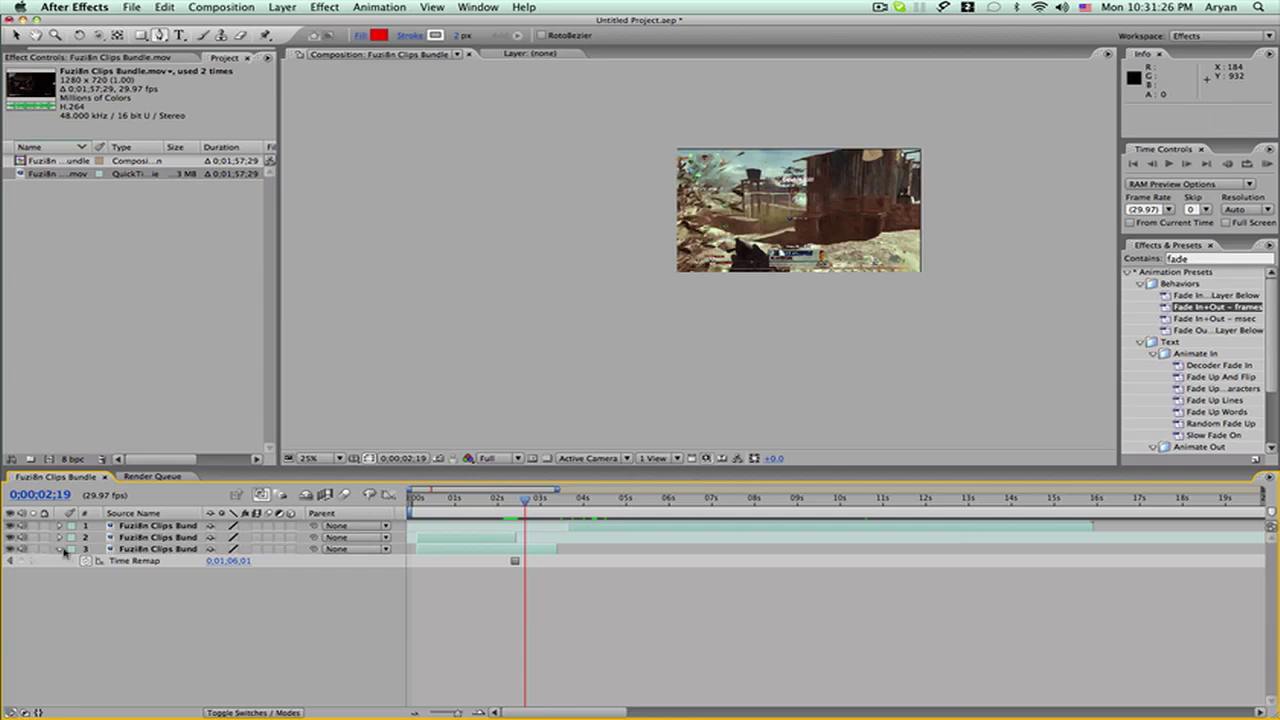
click(59, 549)
Move the first clip layer earlier on the timeline and trim its in point to 0;00;03;19.
drag(622, 528, 567, 505)
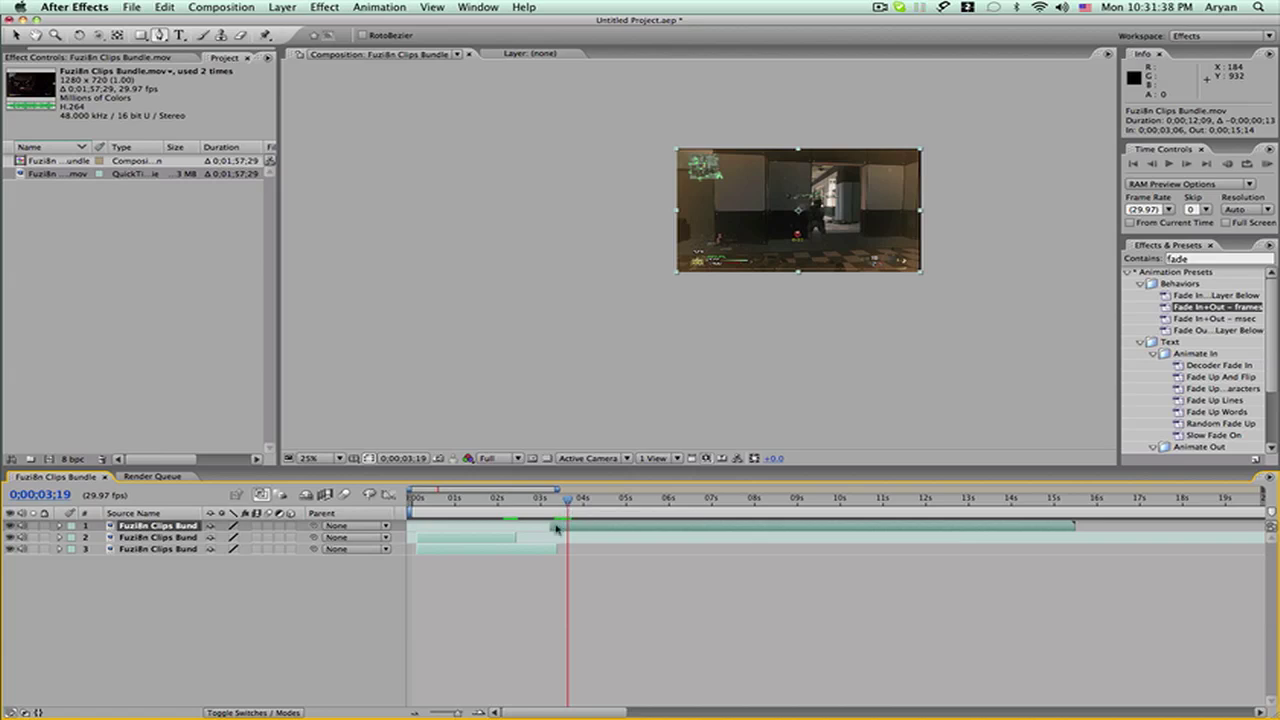
drag(549, 527, 567, 527)
right_click(576, 527)
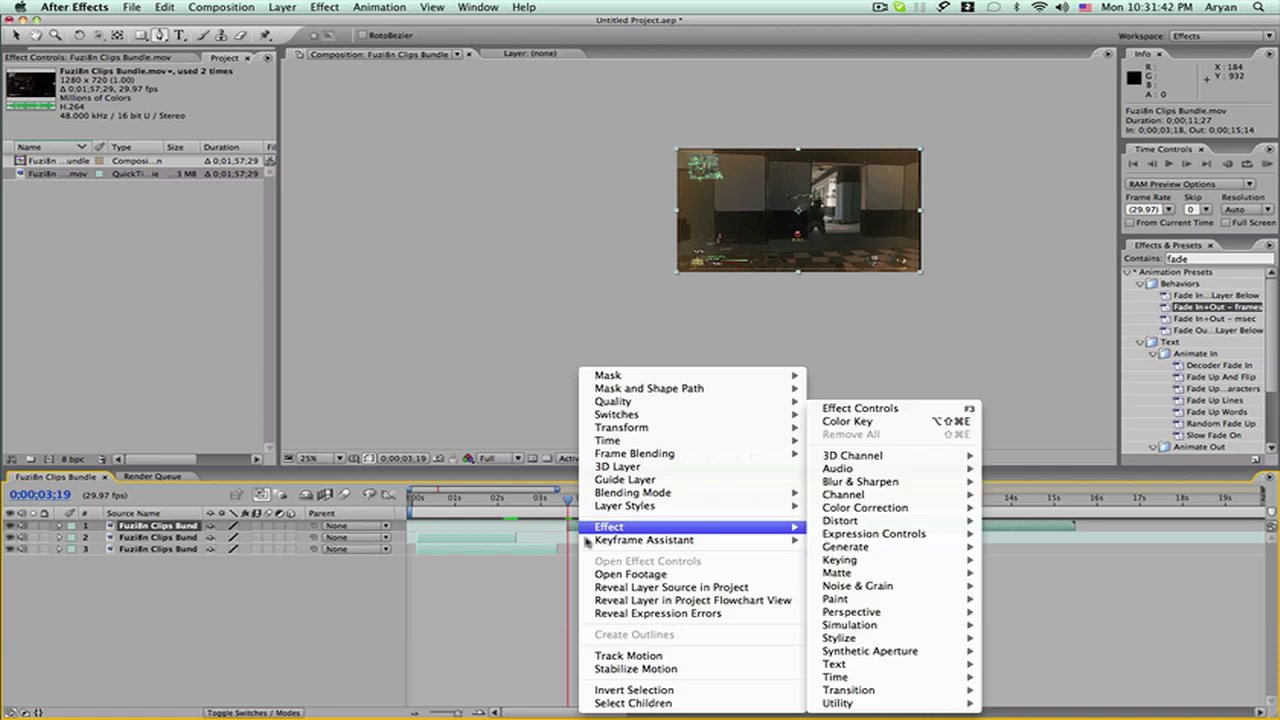
click(566, 548)
key(Page_Up)
key(Page_Down)
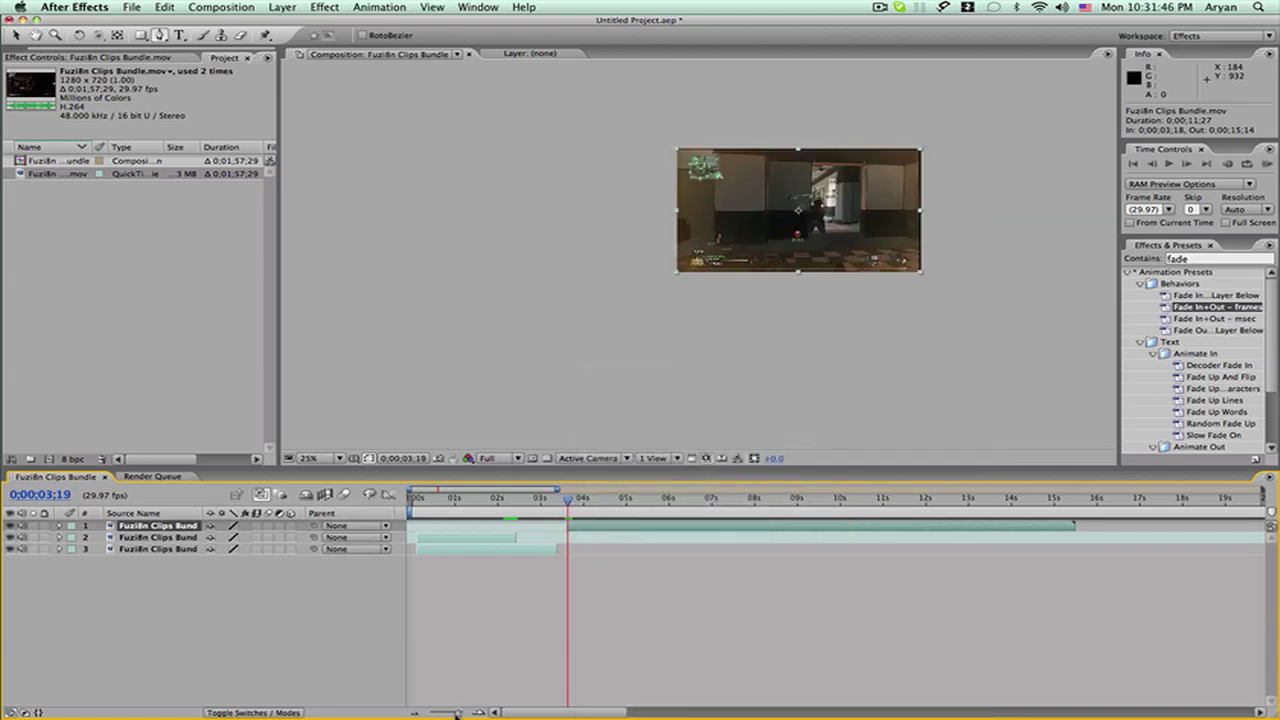
drag(457, 714, 472, 714)
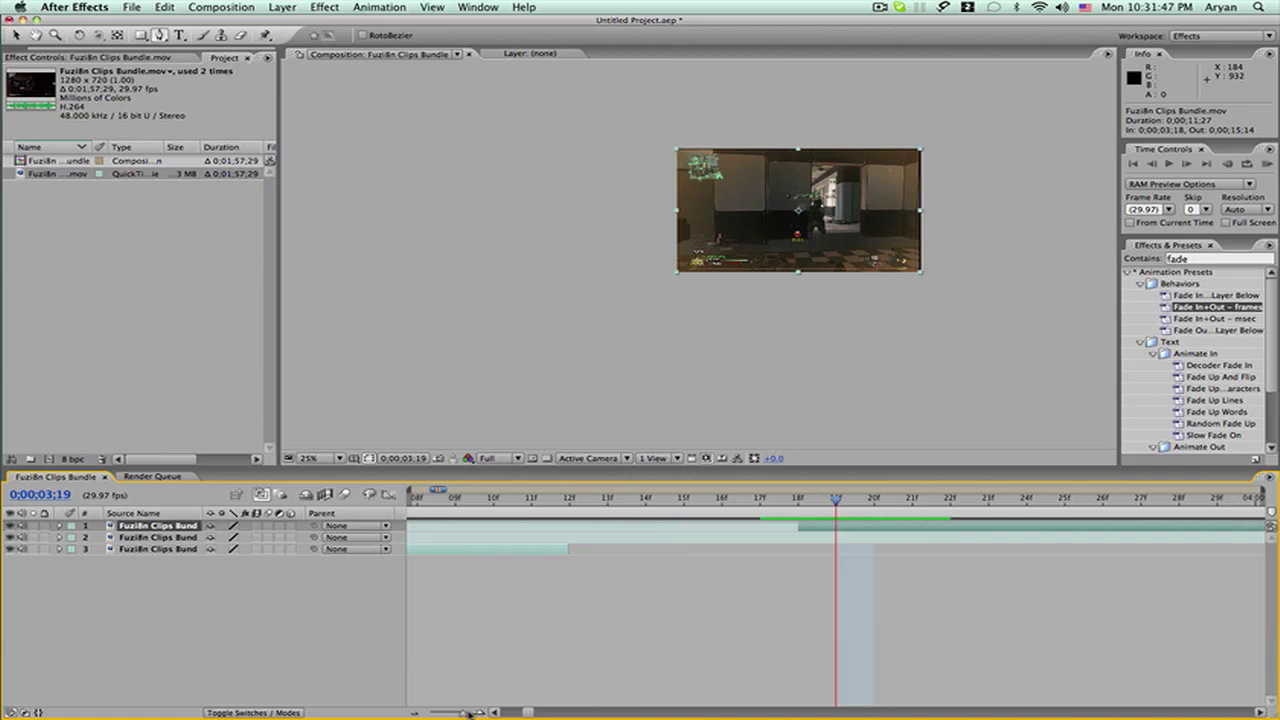
click(799, 533)
drag(800, 526, 826, 527)
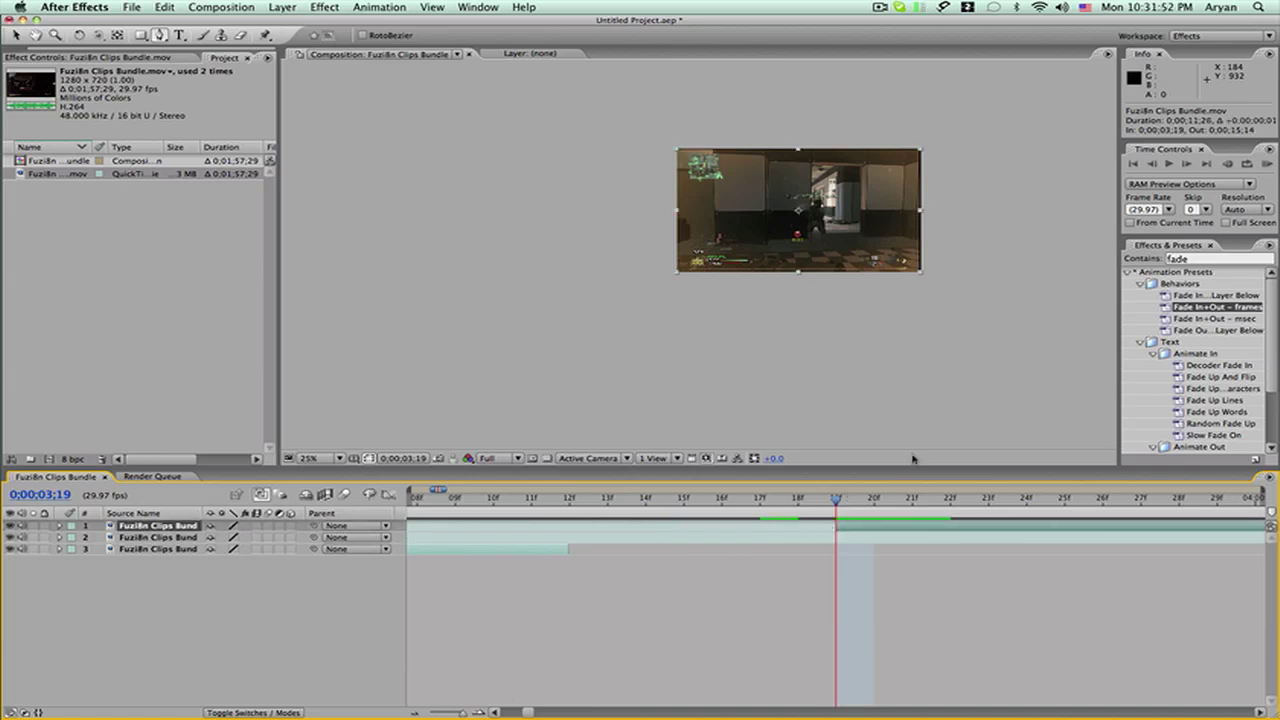
Apply Freeze Frame to the first clip layer at 0;00;03;19 and collapse its properties.
scroll(760, 240, up, 1)
click(36, 35)
drag(733, 221, 505, 309)
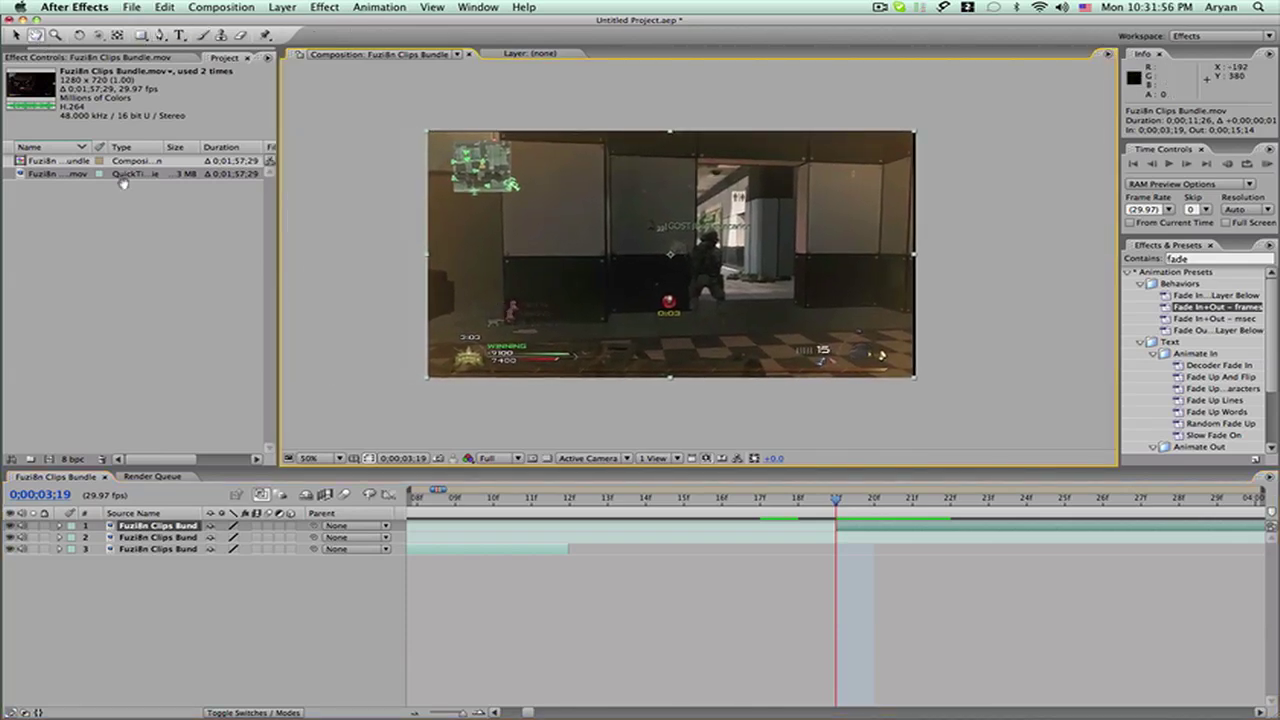
click(16, 34)
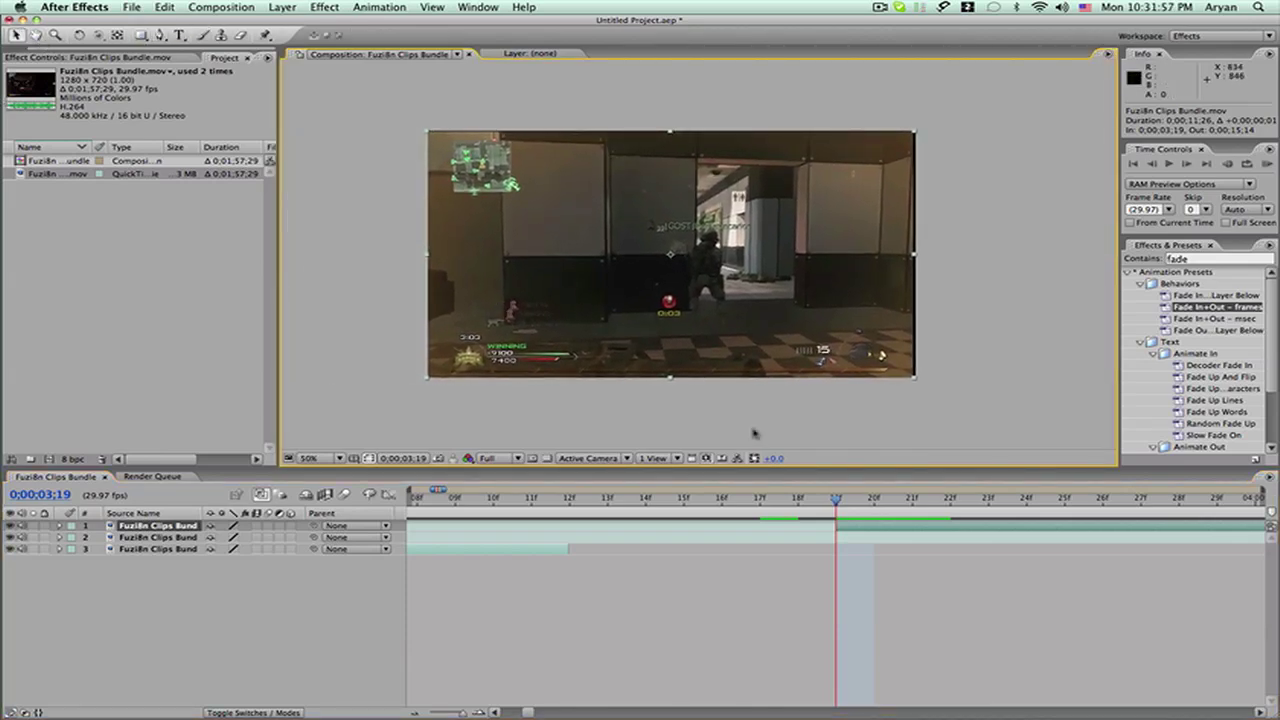
right_click(870, 530)
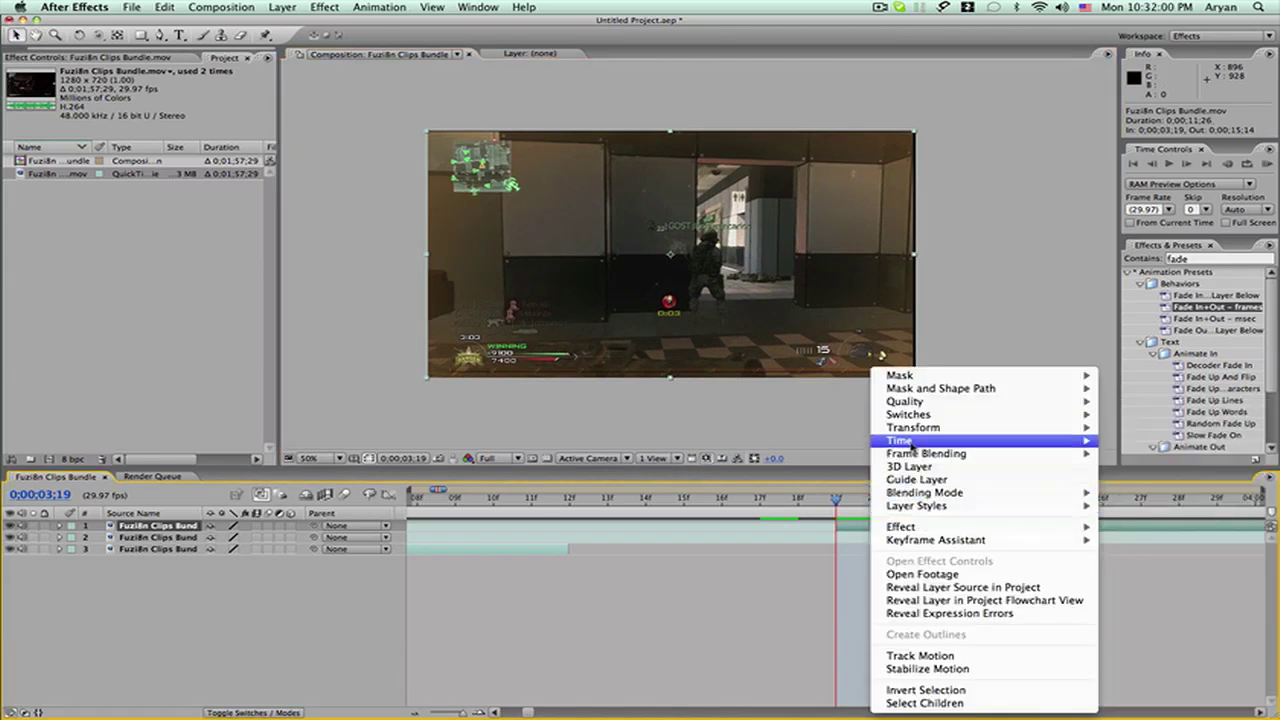
mouse_move(900, 440)
click(815, 480)
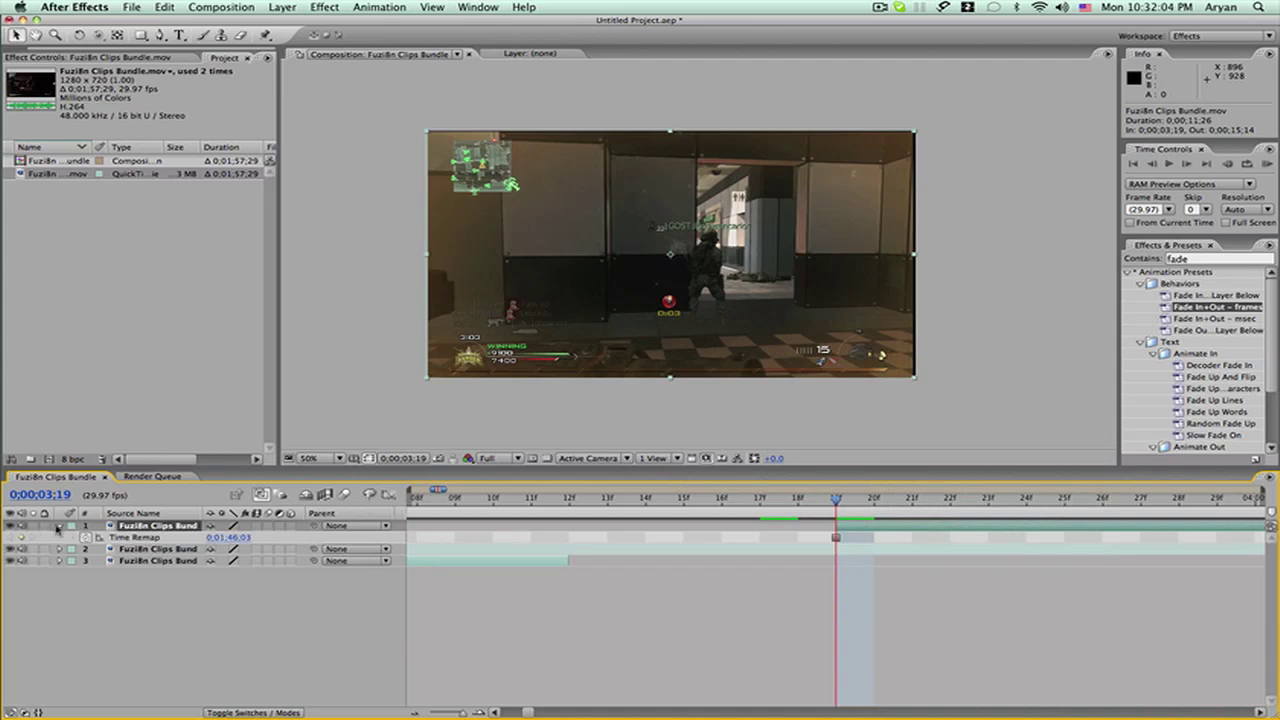
click(60, 526)
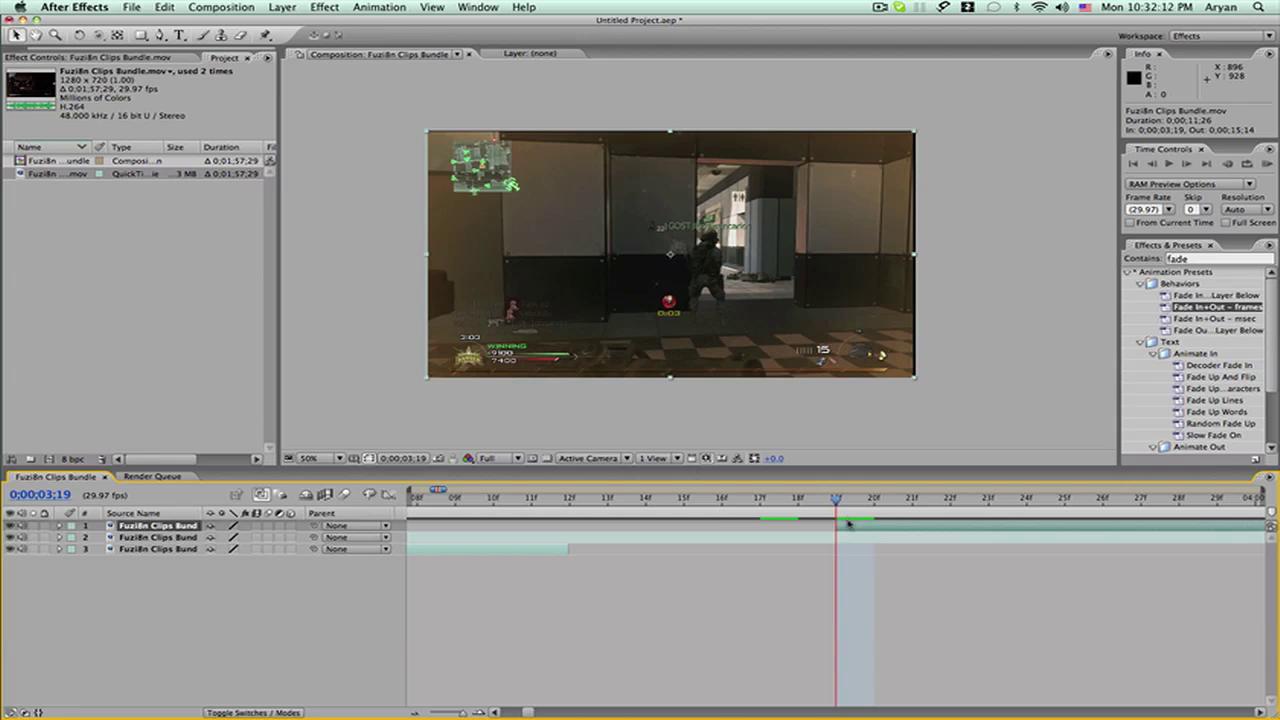
Duplicate the frozen first layer twice to get three identical stacked copies.
key(ctrl+d)
key(ctrl+d)
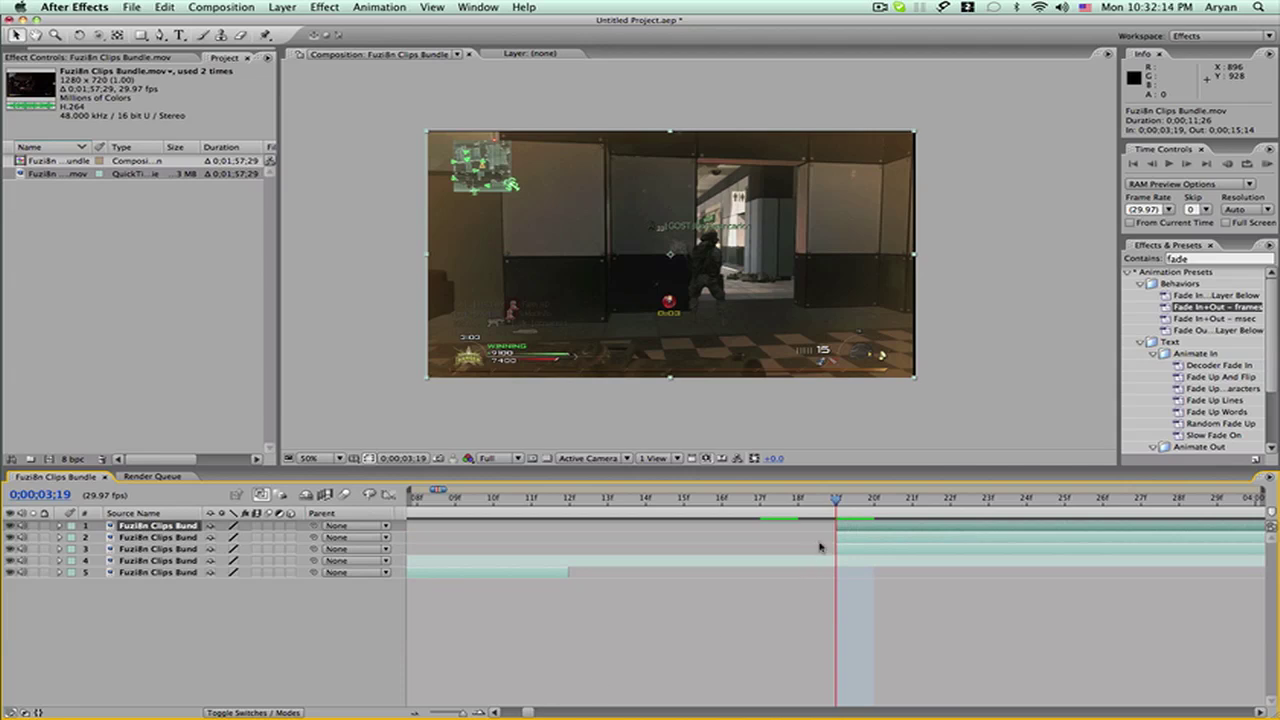
click(866, 594)
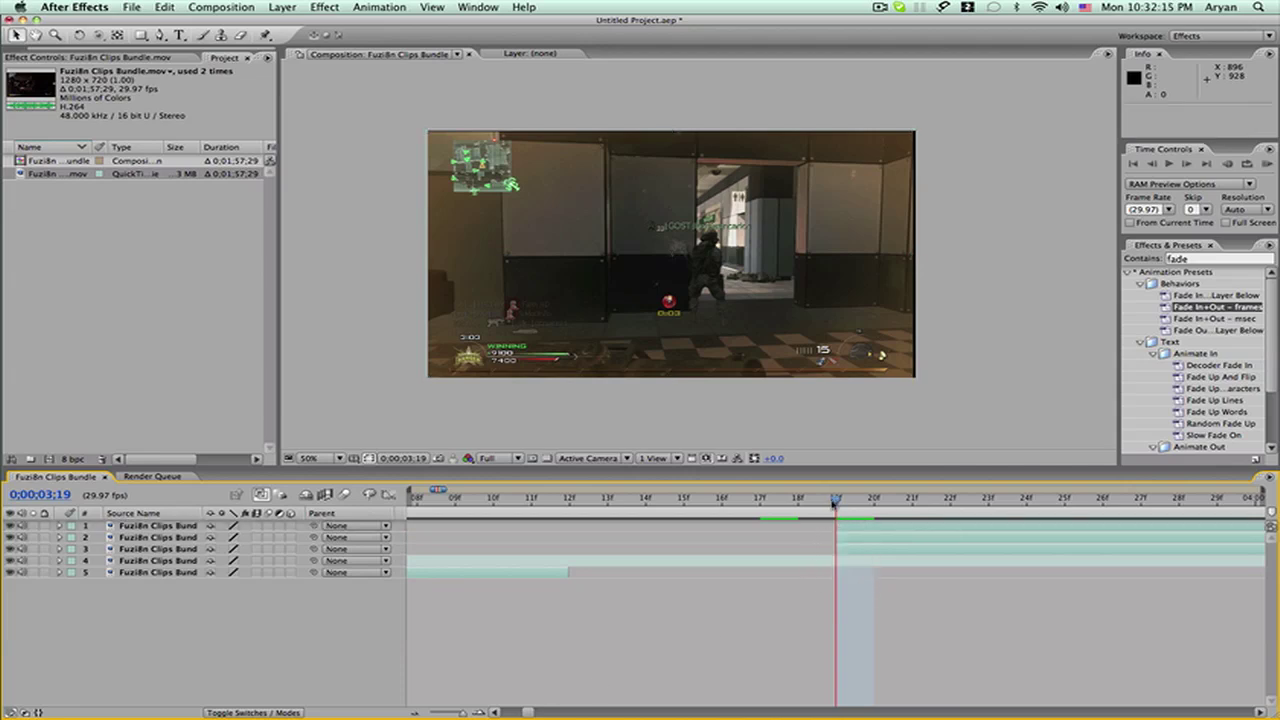
Move the three frozen copies together to start at 0;00;03;12, where the bottom layer ends.
click(939, 552)
shift+click(937, 528)
drag(960, 529, 695, 540)
click(612, 622)
drag(464, 713, 448, 714)
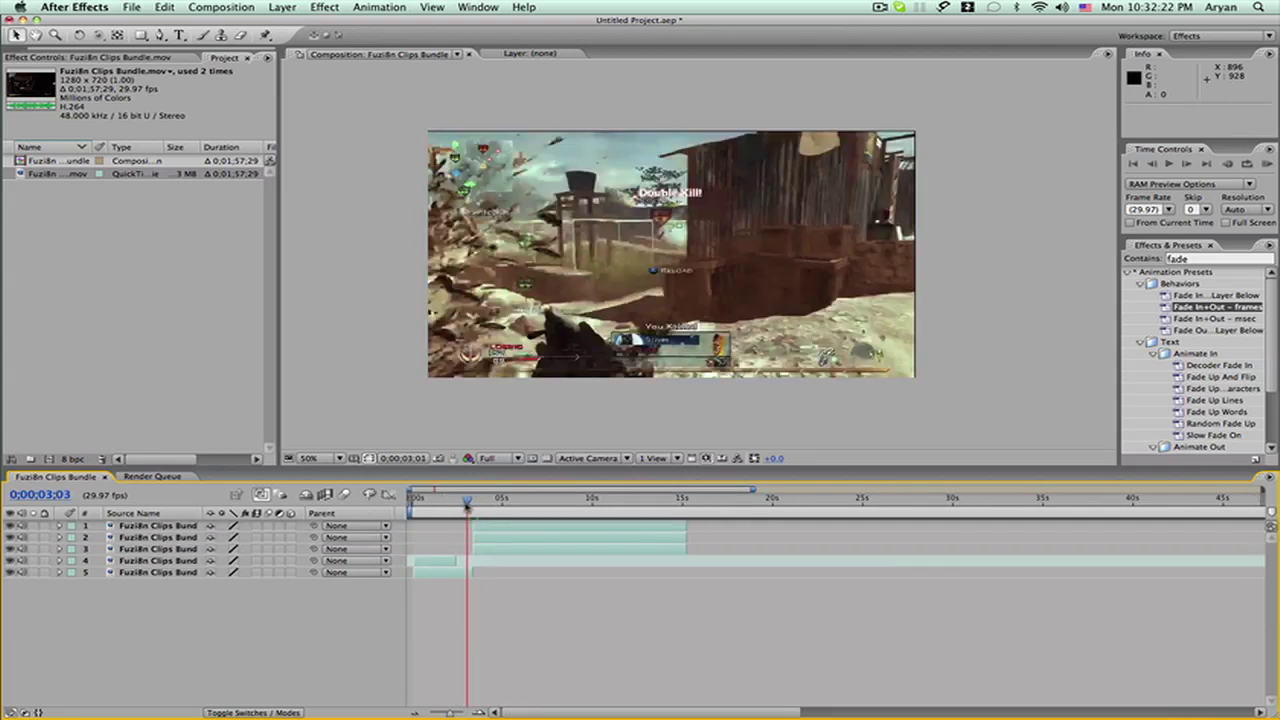
Set the current time to 0;00;03;19, hide the top two frozen layers, and select the third layer.
drag(475, 503, 478, 503)
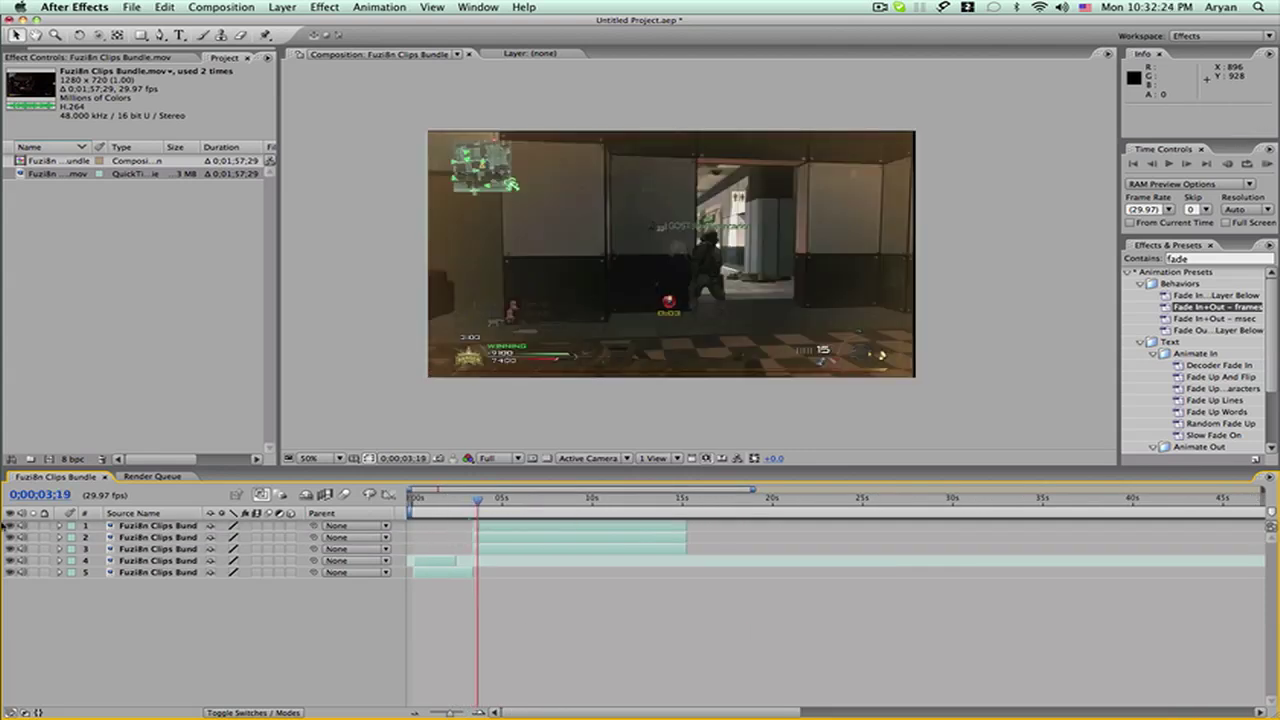
click(528, 549)
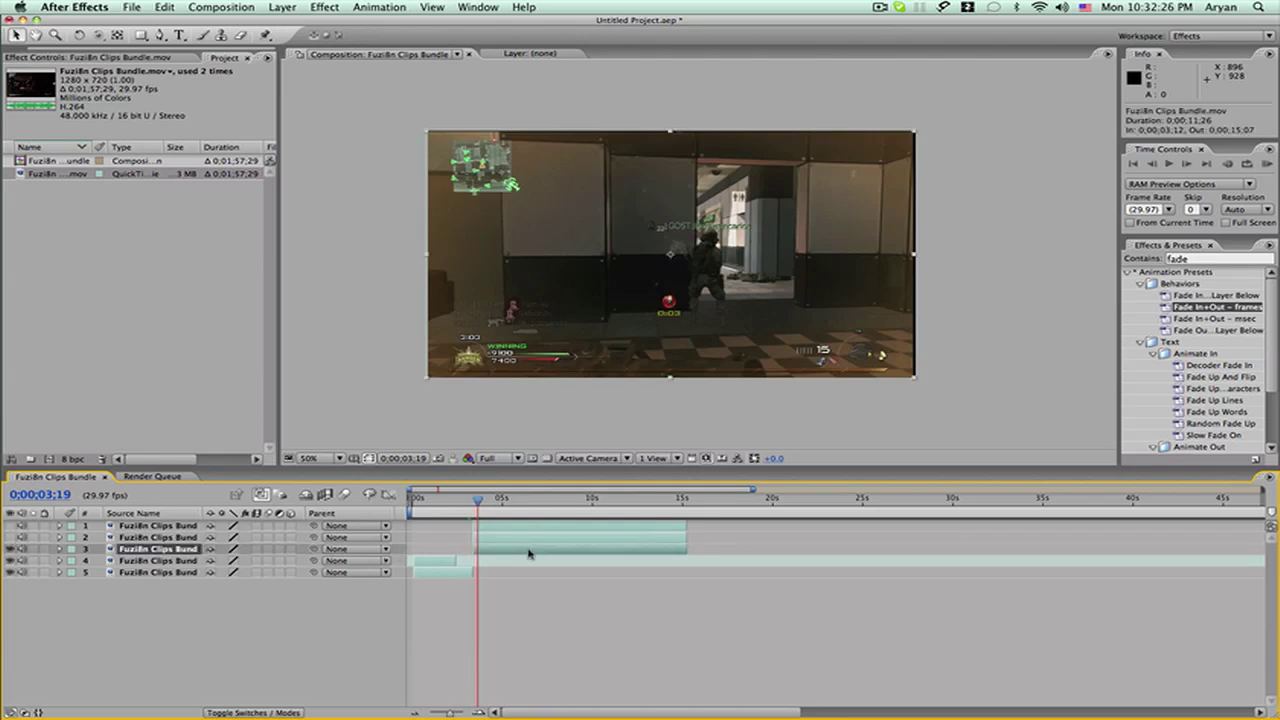
key(g)
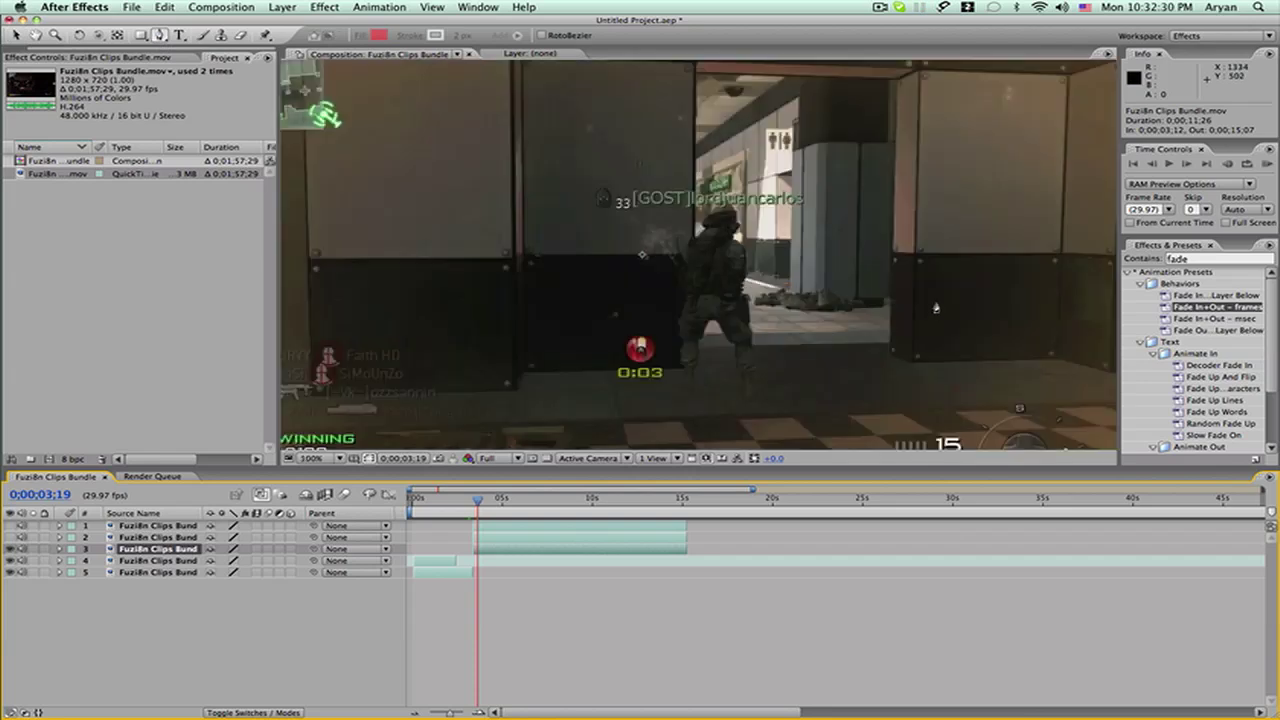
key(/)
key(v)
key(h)
drag(753, 343, 477, 286)
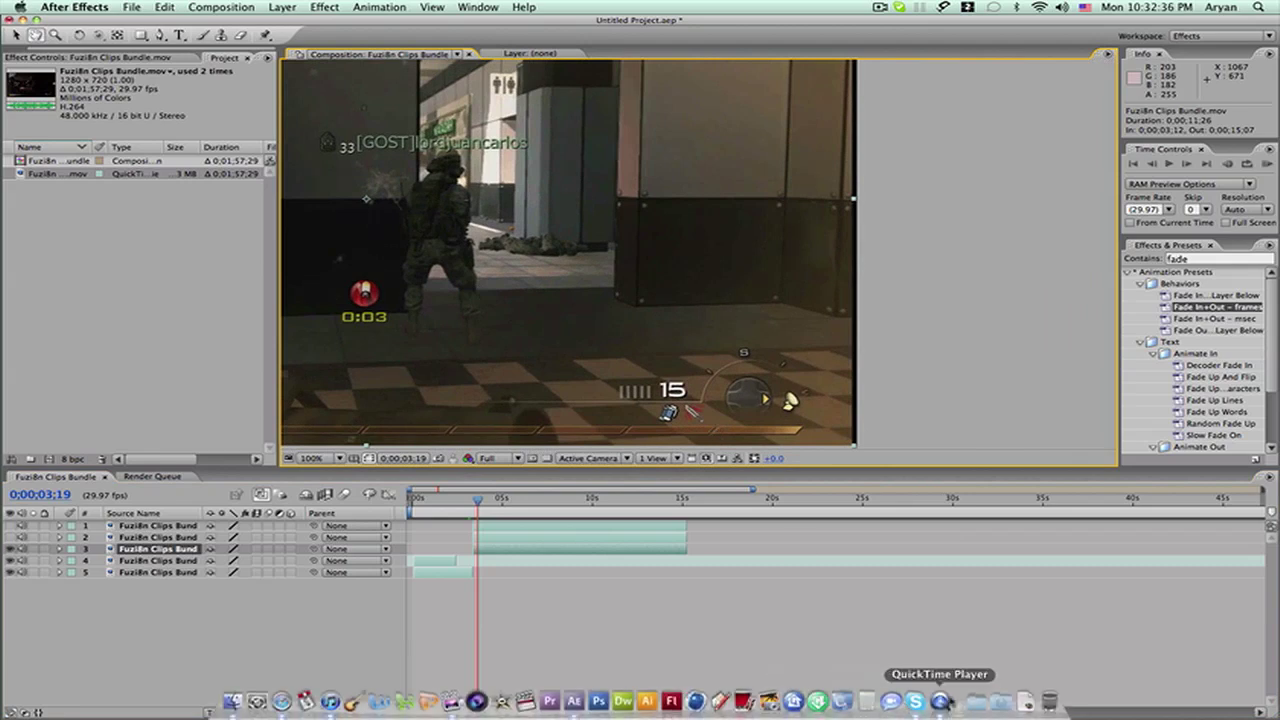
Open the recent movie Fuzi8n-Sequence2.mov in QuickTime Player and examine the transition frames around 00:00:10.
click(940, 705)
click(152, 7)
mouse_move(240, 97)
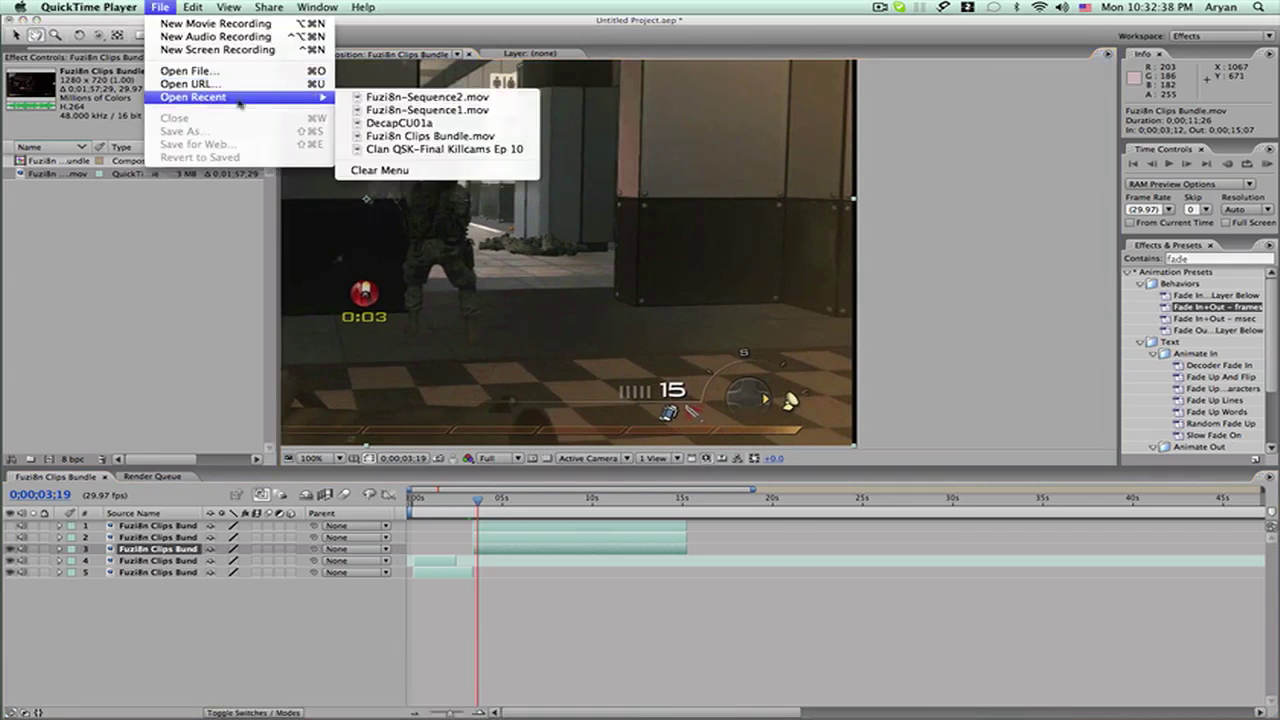
click(403, 103)
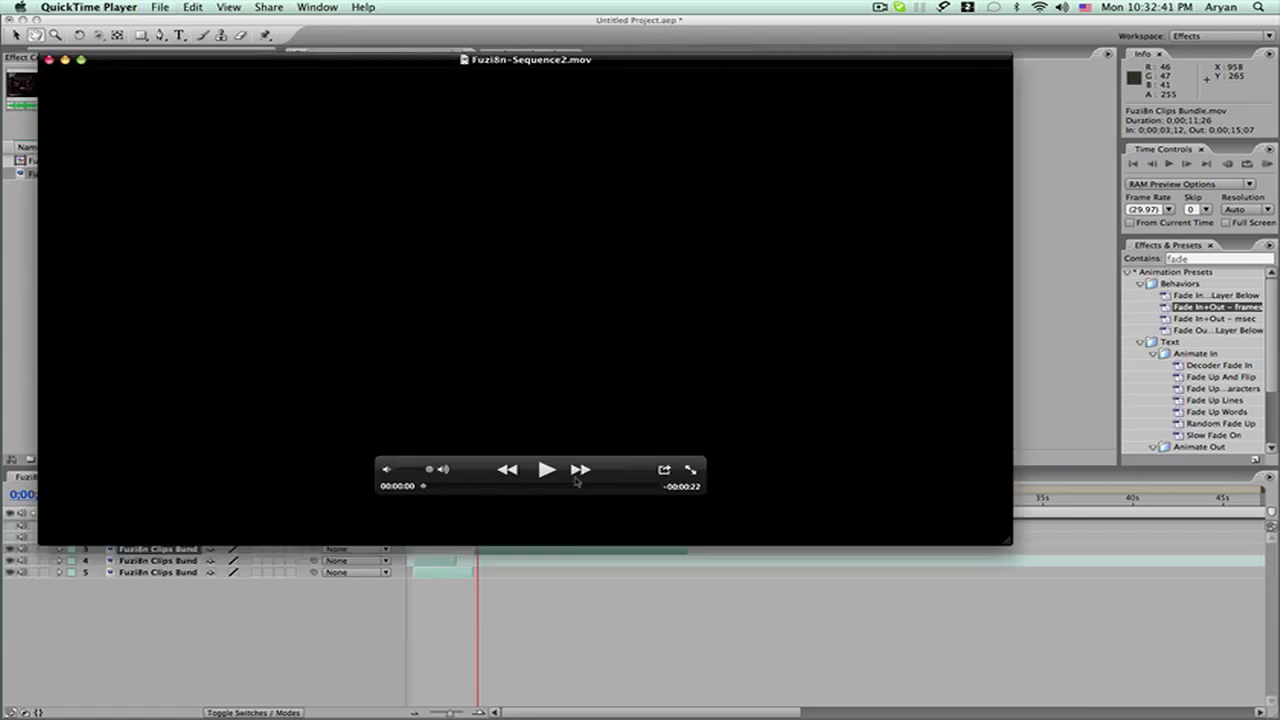
drag(575, 485, 539, 487)
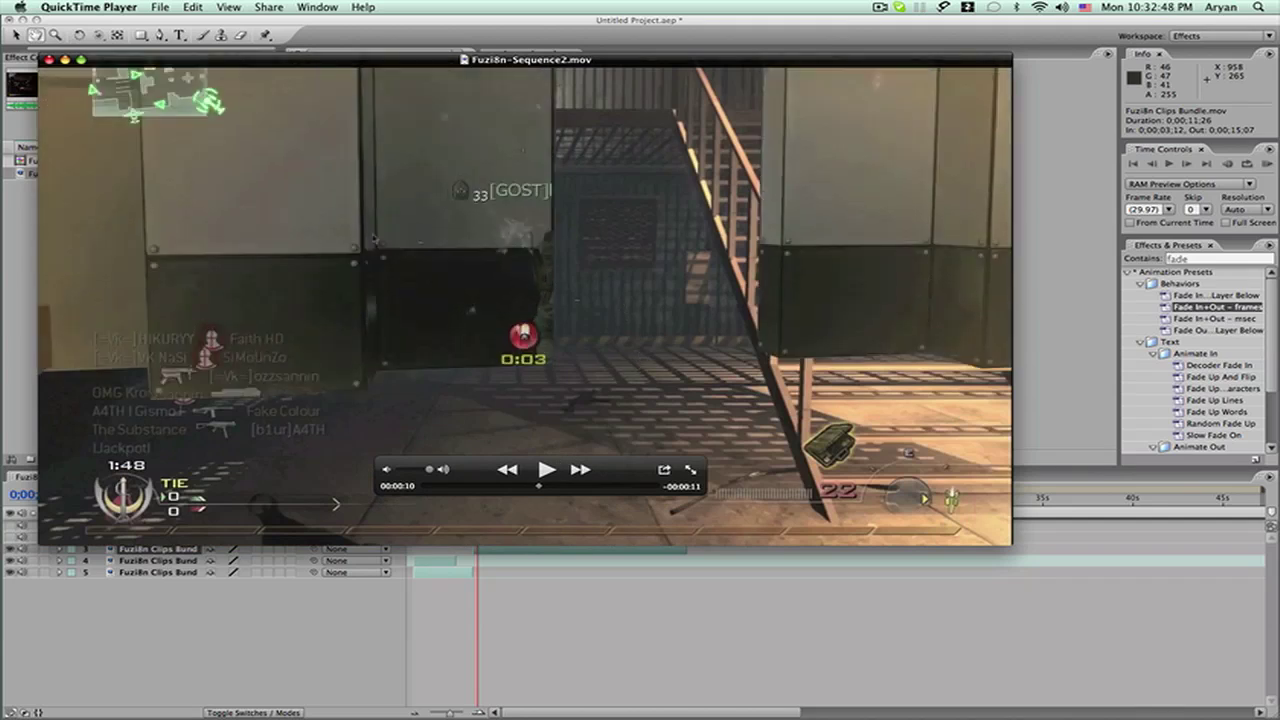
key(Right)
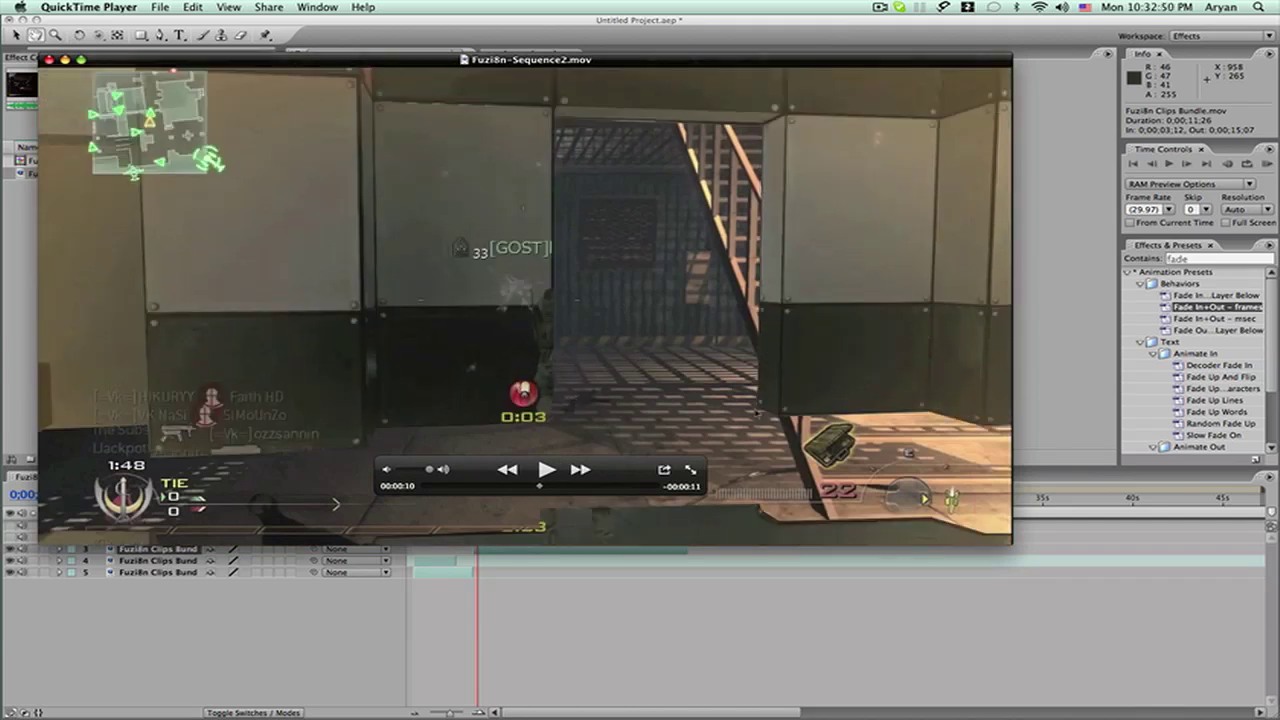
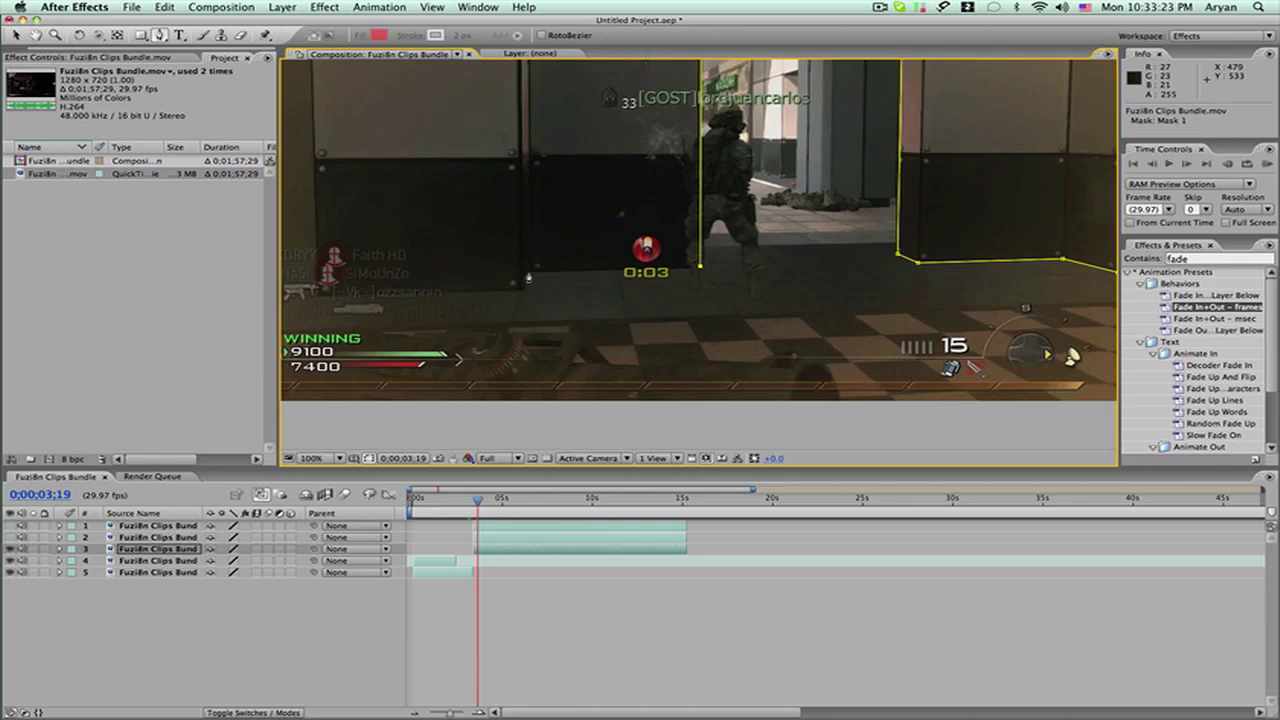
Continue the third layer's mask along the base of the walls from the doorway to the frame's left edge.
click(527, 272)
click(522, 292)
scroll(763, 269, down, 1)
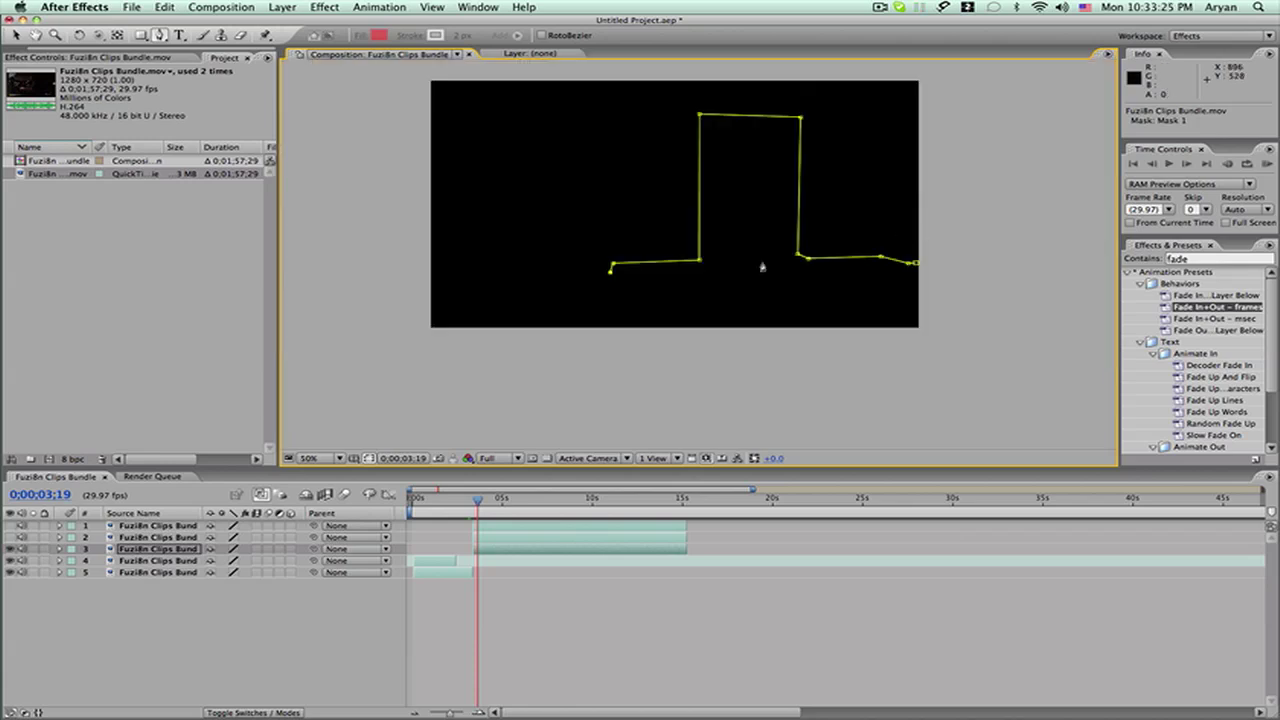
scroll(548, 283, up, 1)
click(626, 251)
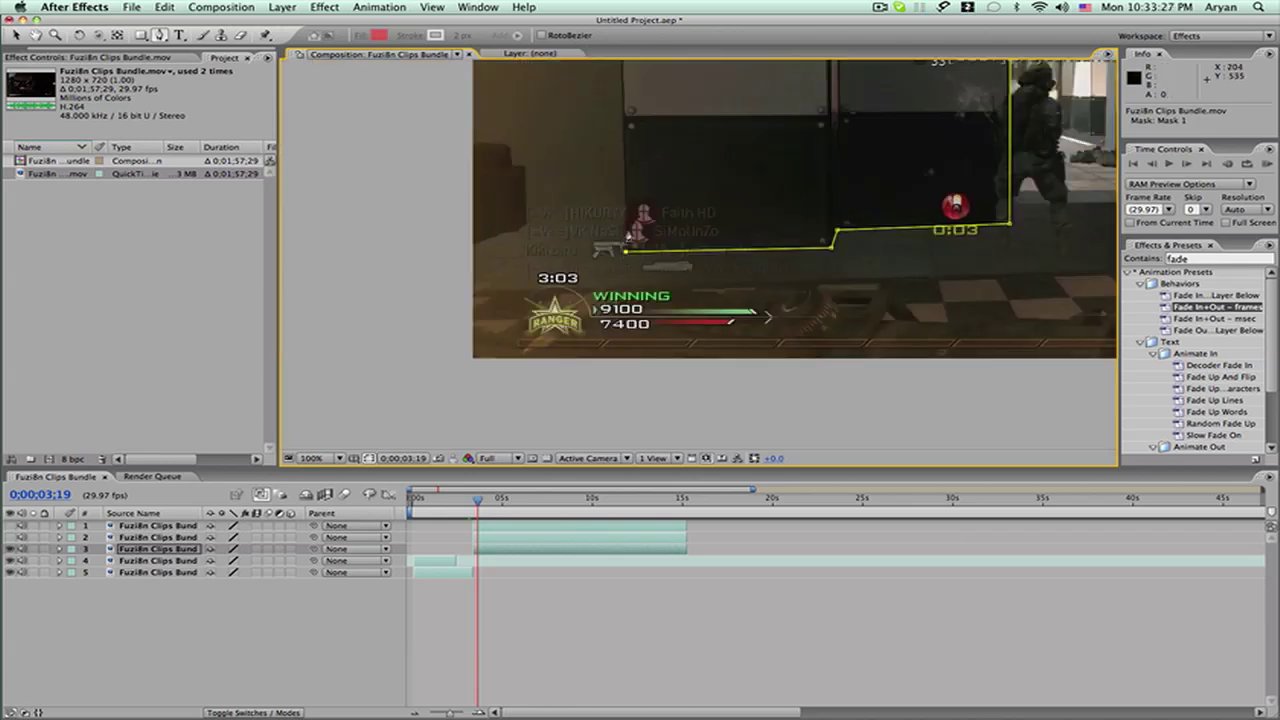
click(628, 228)
click(526, 228)
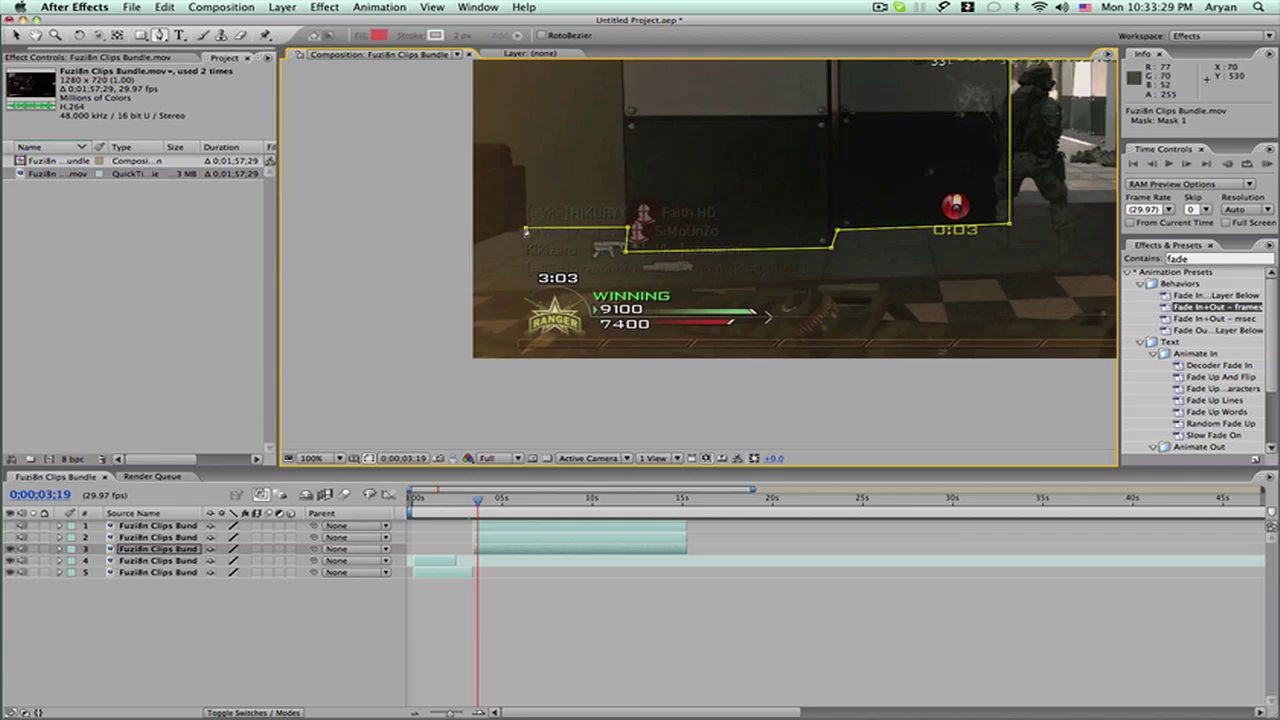
click(472, 251)
scroll(350, 323, down, 1)
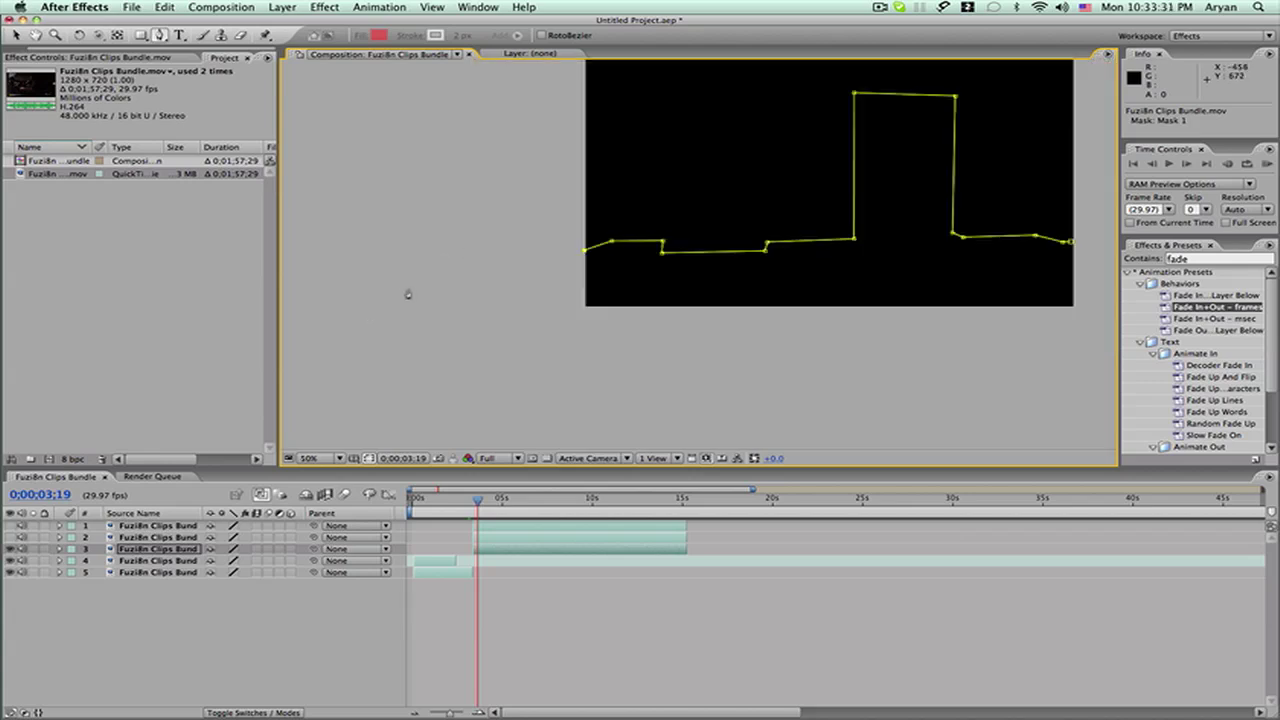
Close the third layer's mask by routing it outside and above the frame so it encloses only the walls, and deselect the layer.
key(comma)
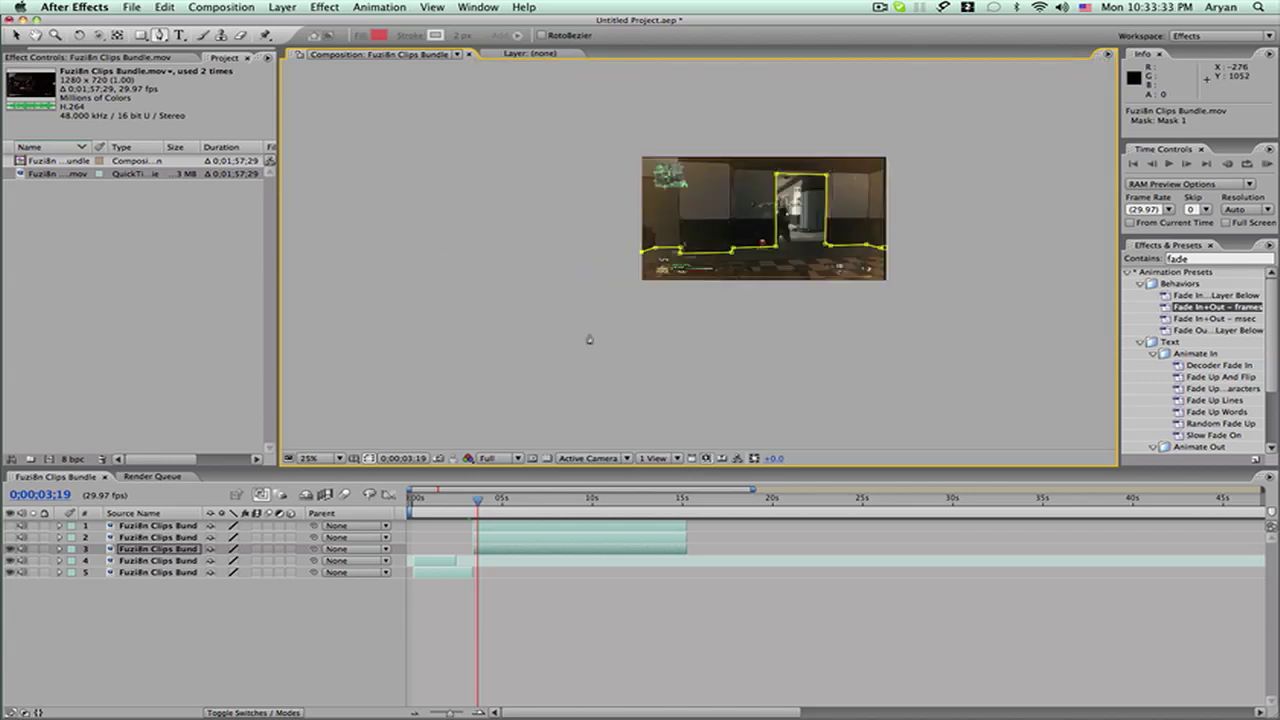
click(618, 177)
click(637, 106)
click(810, 108)
click(957, 126)
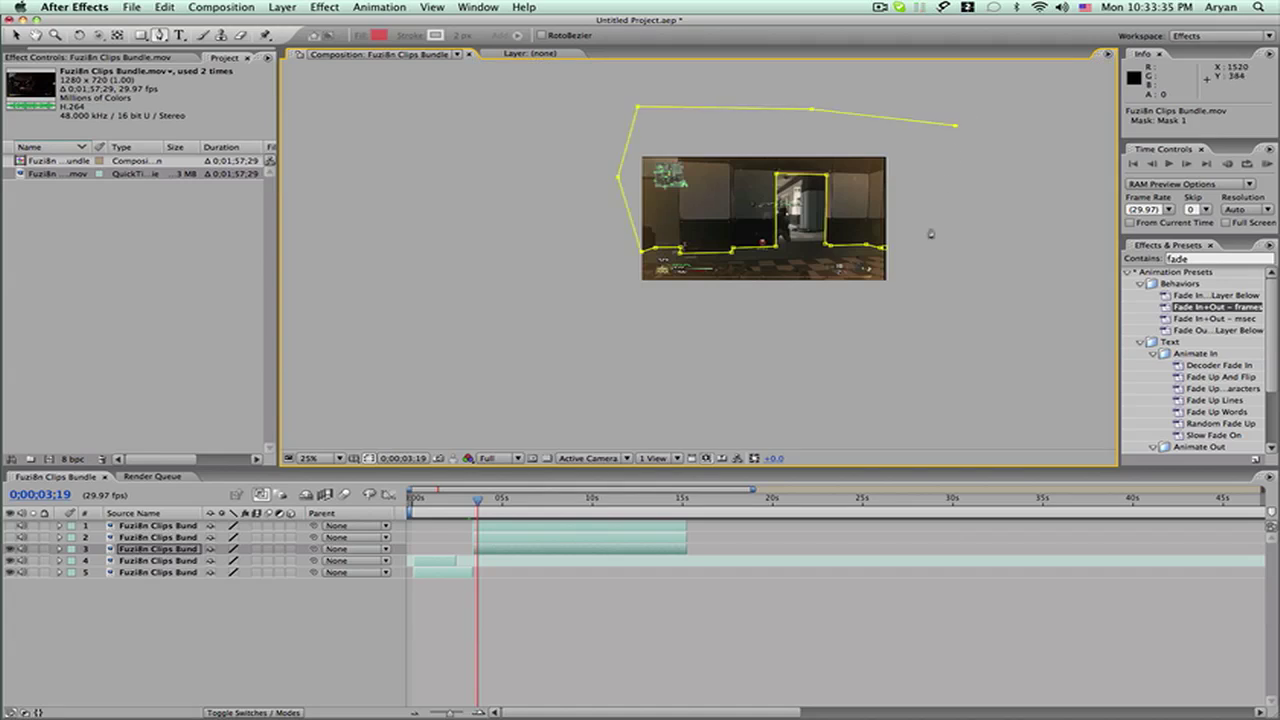
click(928, 242)
click(885, 249)
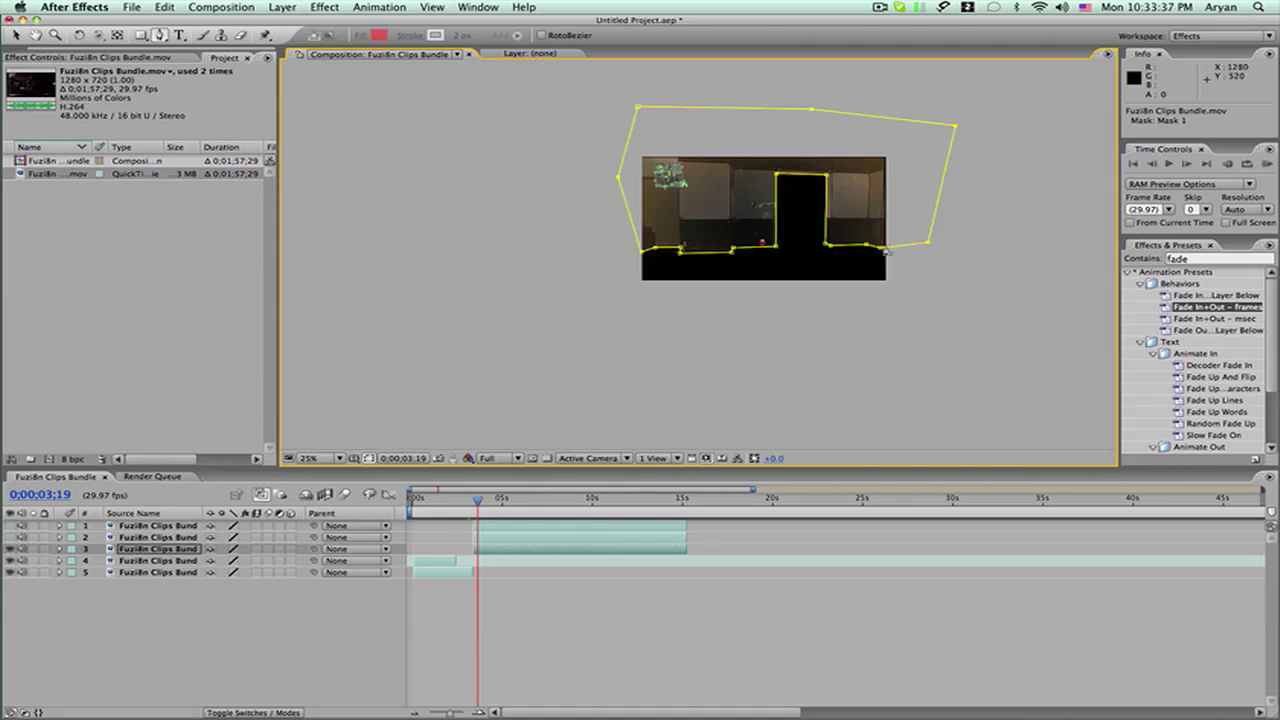
click(805, 615)
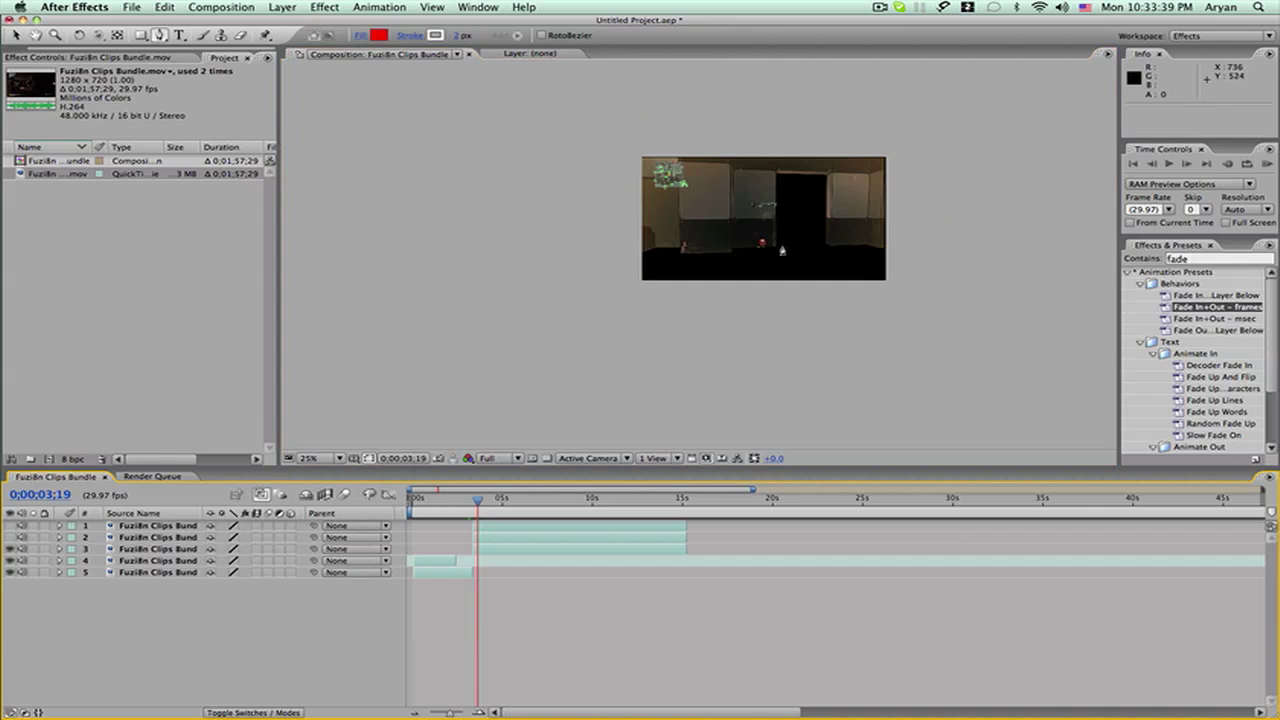
Show the second frozen layer and start a Pen mask on it, tracing the wall base from the frame's right edge towards the doorway.
key(period)
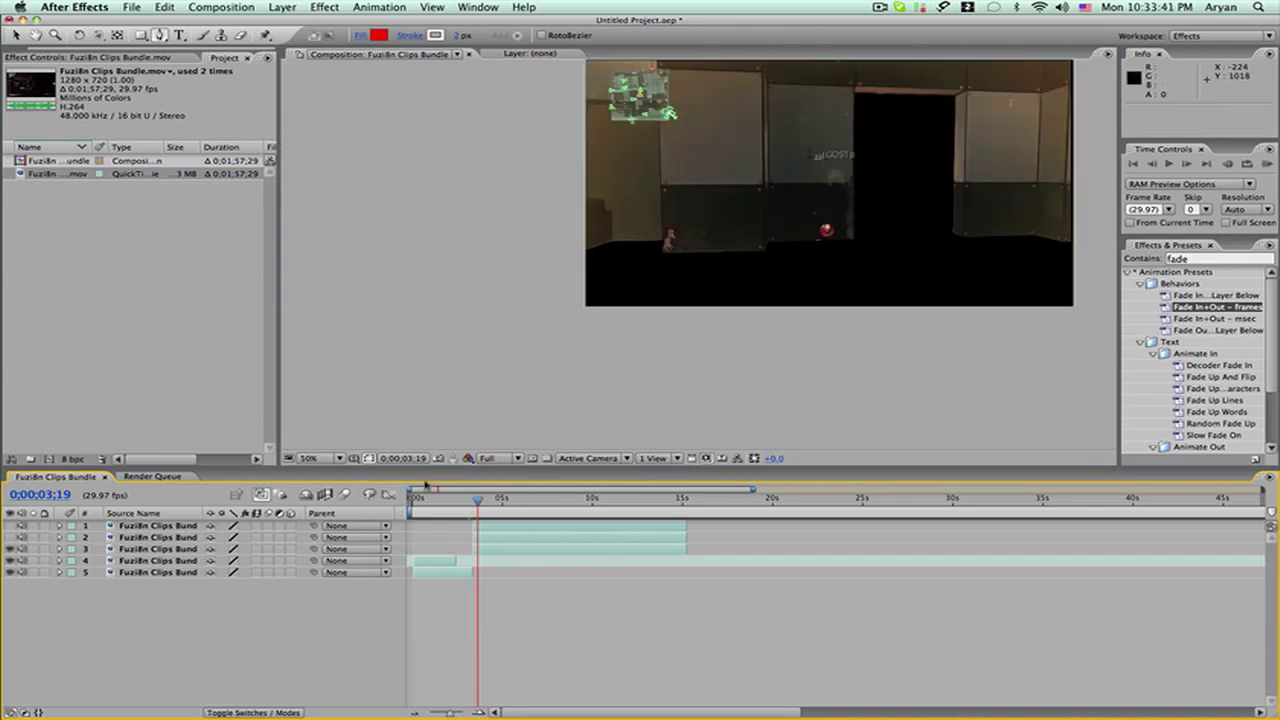
click(35, 34)
drag(790, 191, 591, 256)
click(160, 35)
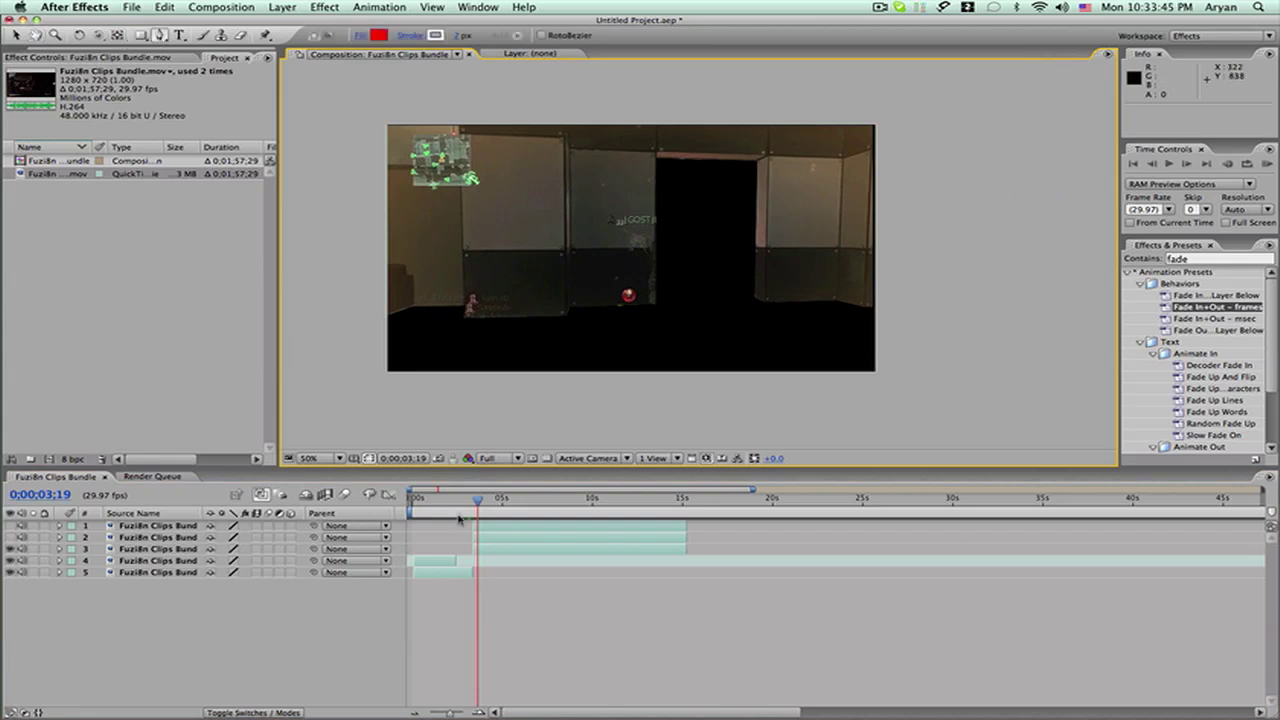
click(517, 542)
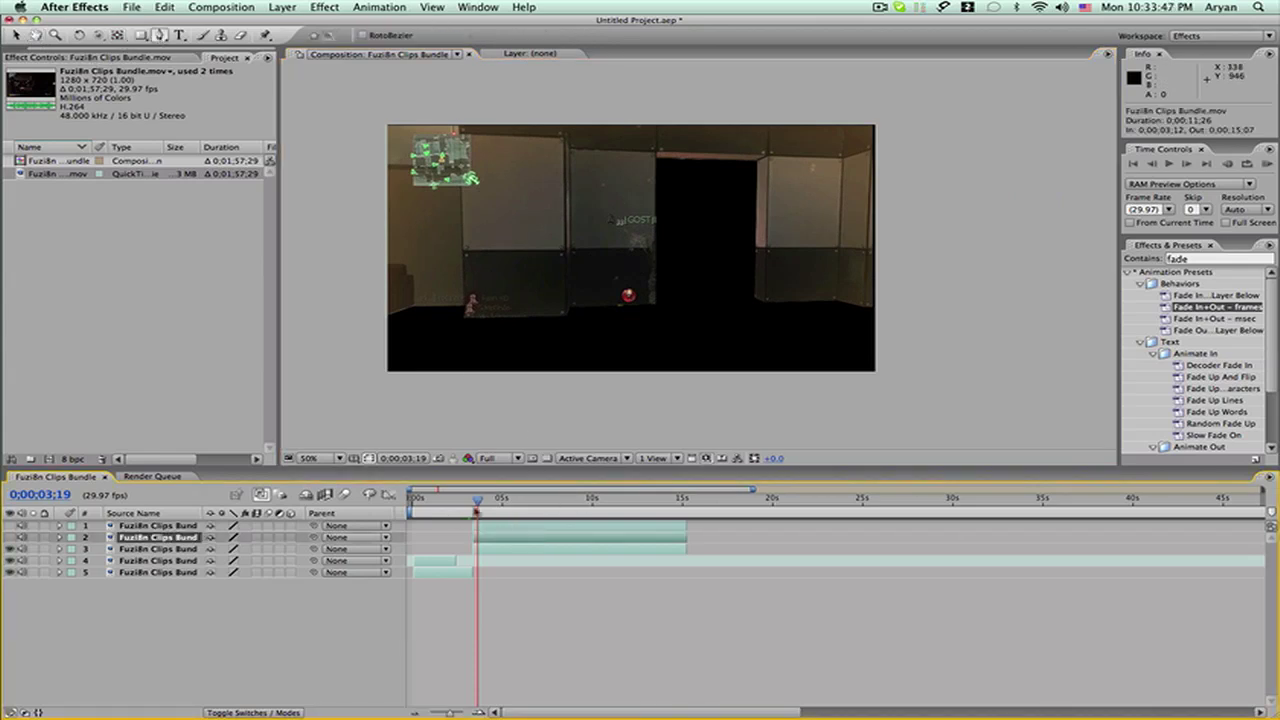
click(10, 537)
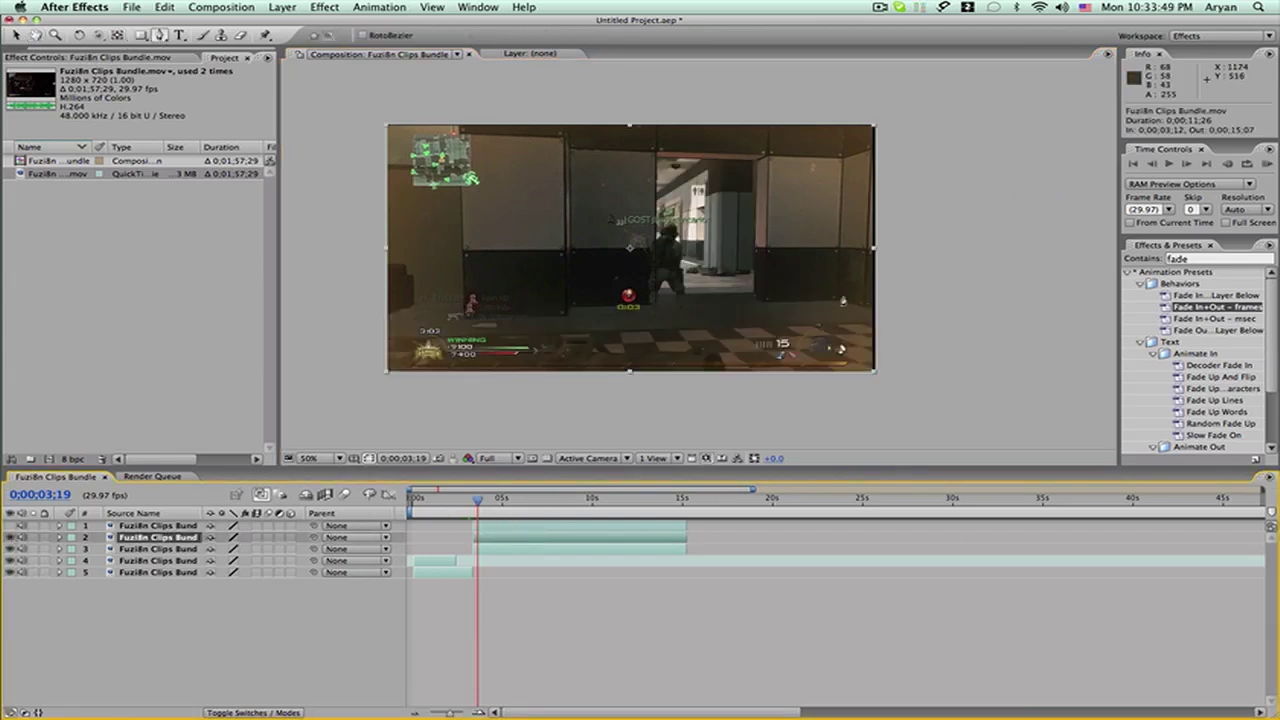
key(period)
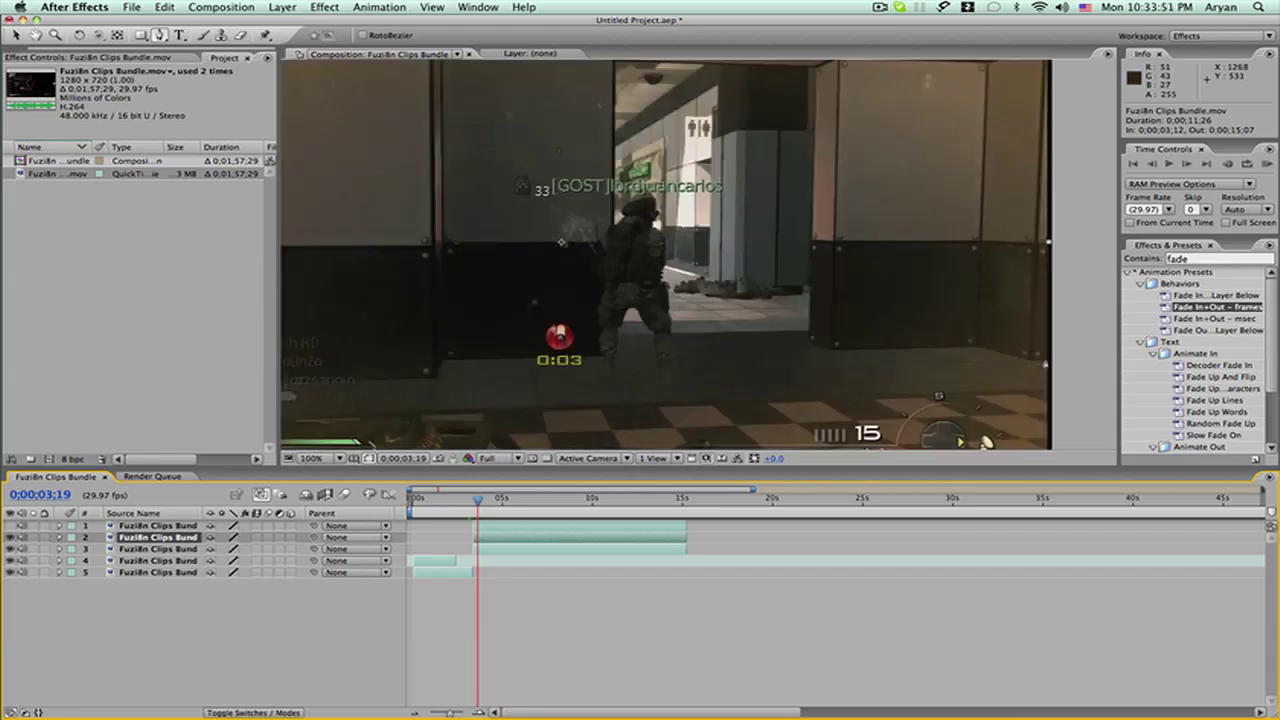
click(1044, 364)
click(1032, 360)
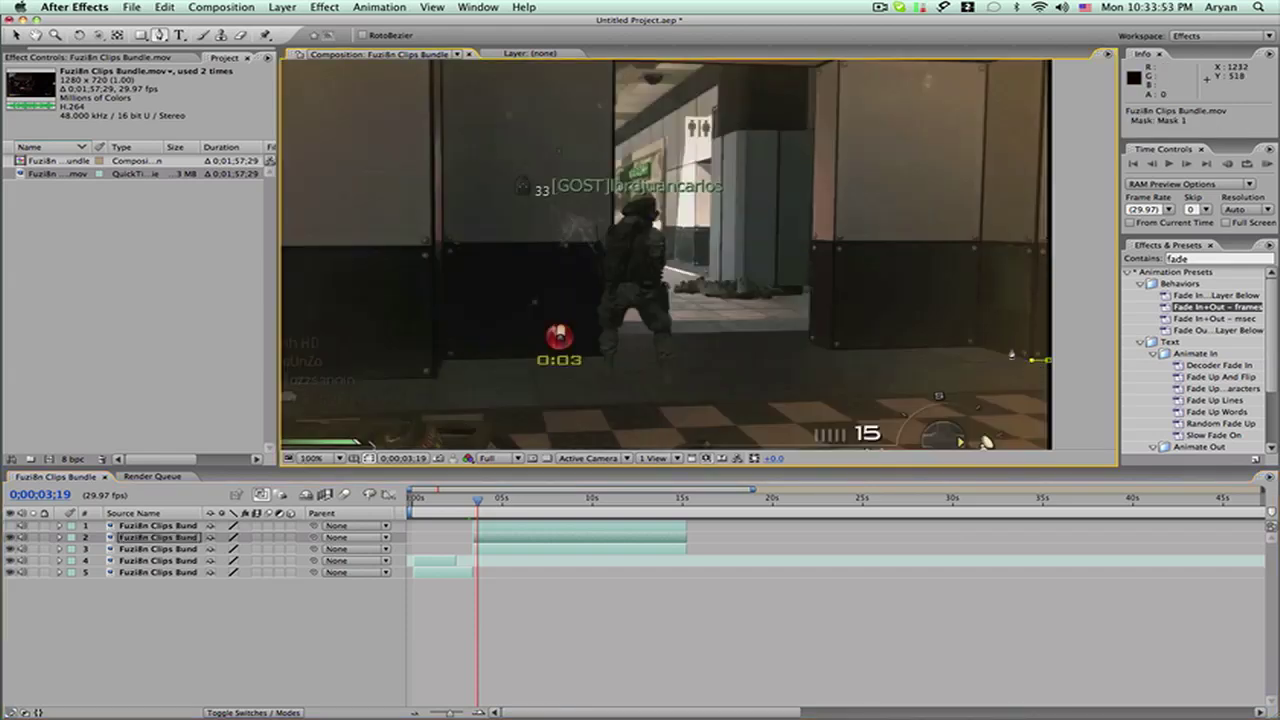
click(973, 349)
click(833, 350)
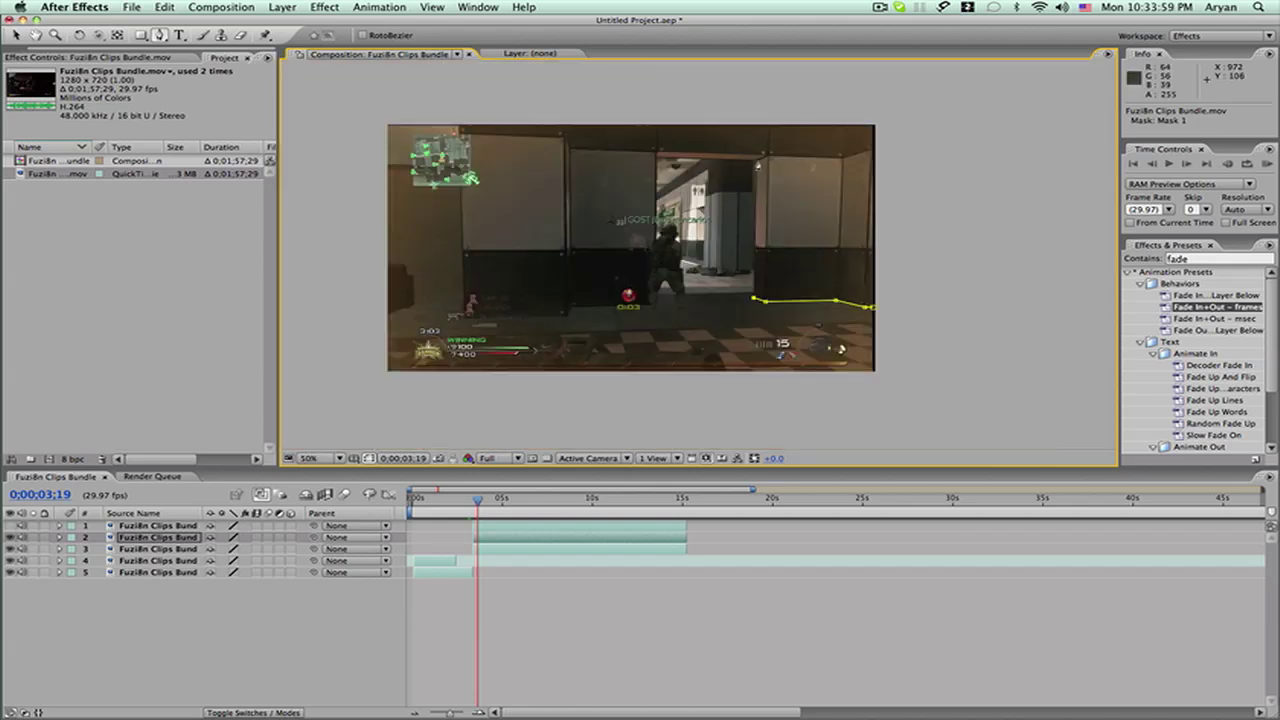
Trace the second layer's mask around the doorway opening and along the base of the wall section to its left.
key(period)
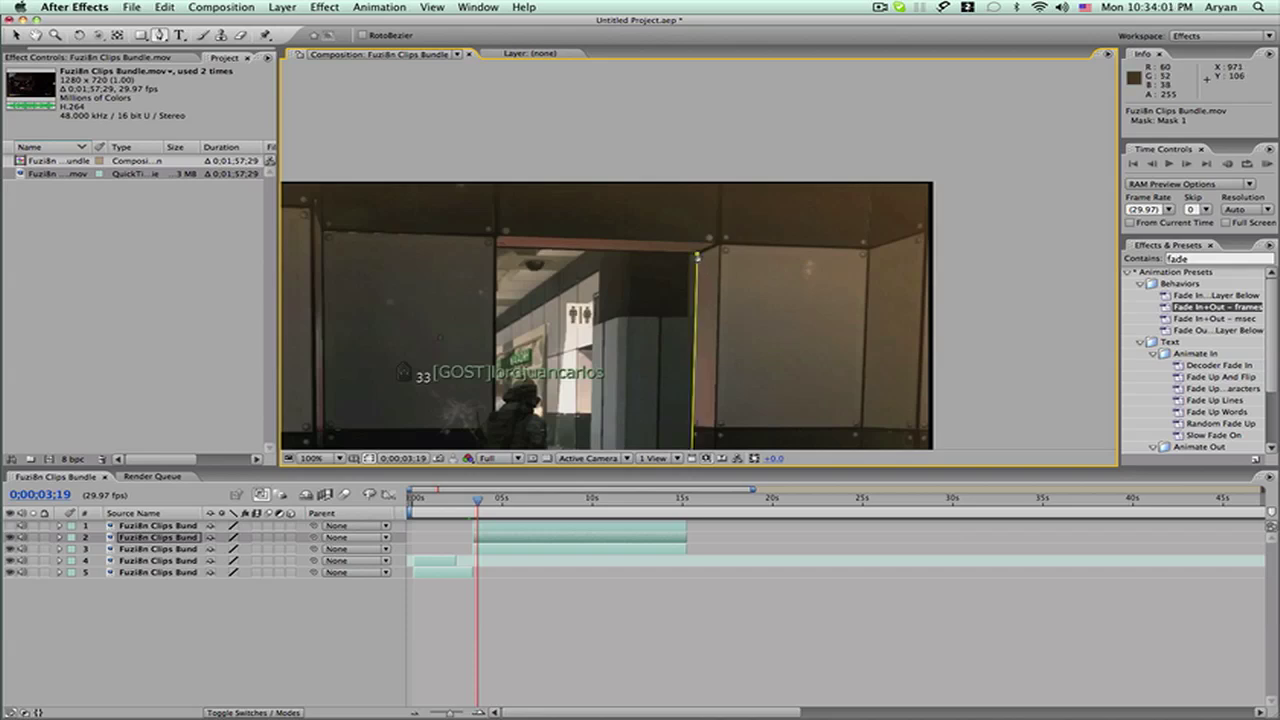
click(491, 247)
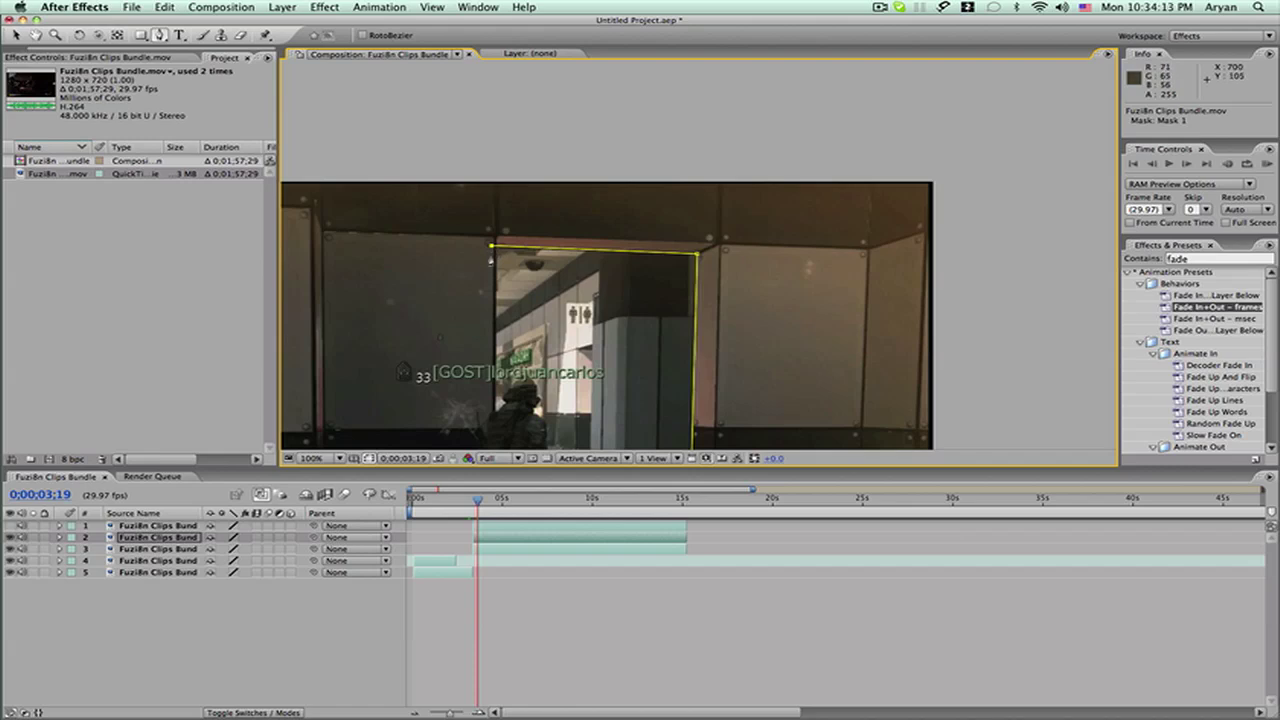
scroll(551, 214, down, 1)
scroll(597, 415, up, 1)
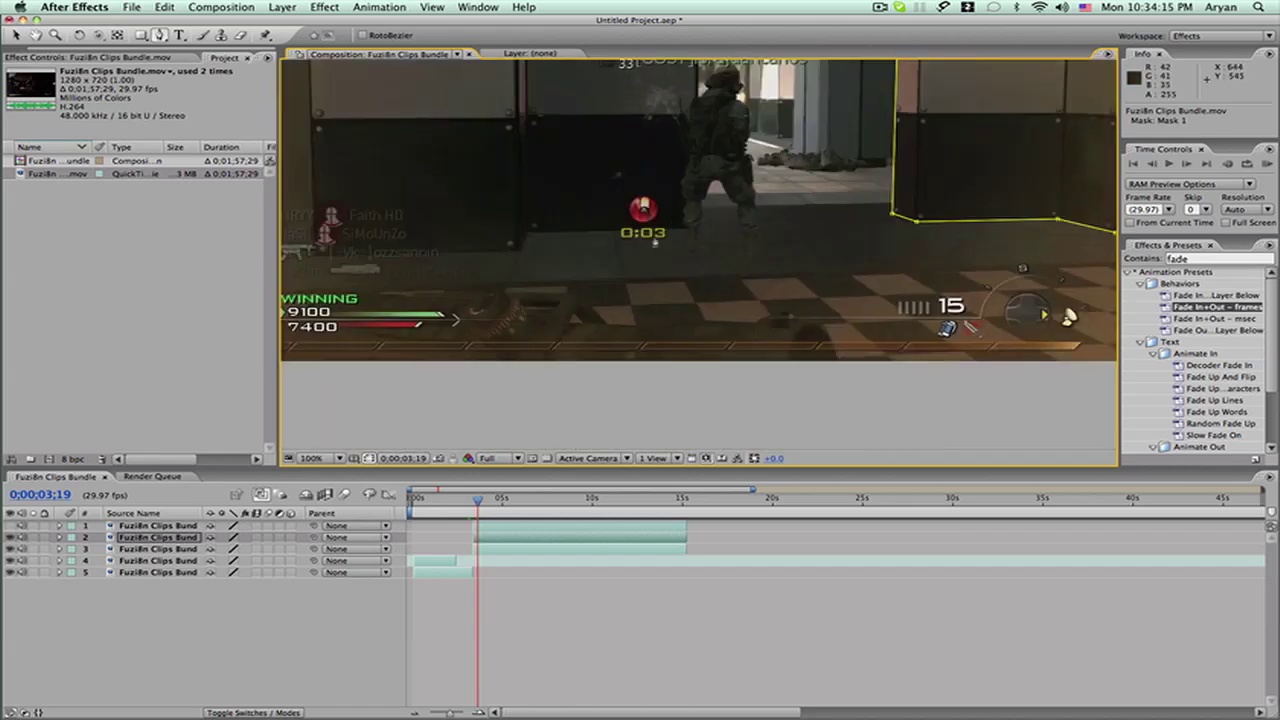
click(686, 222)
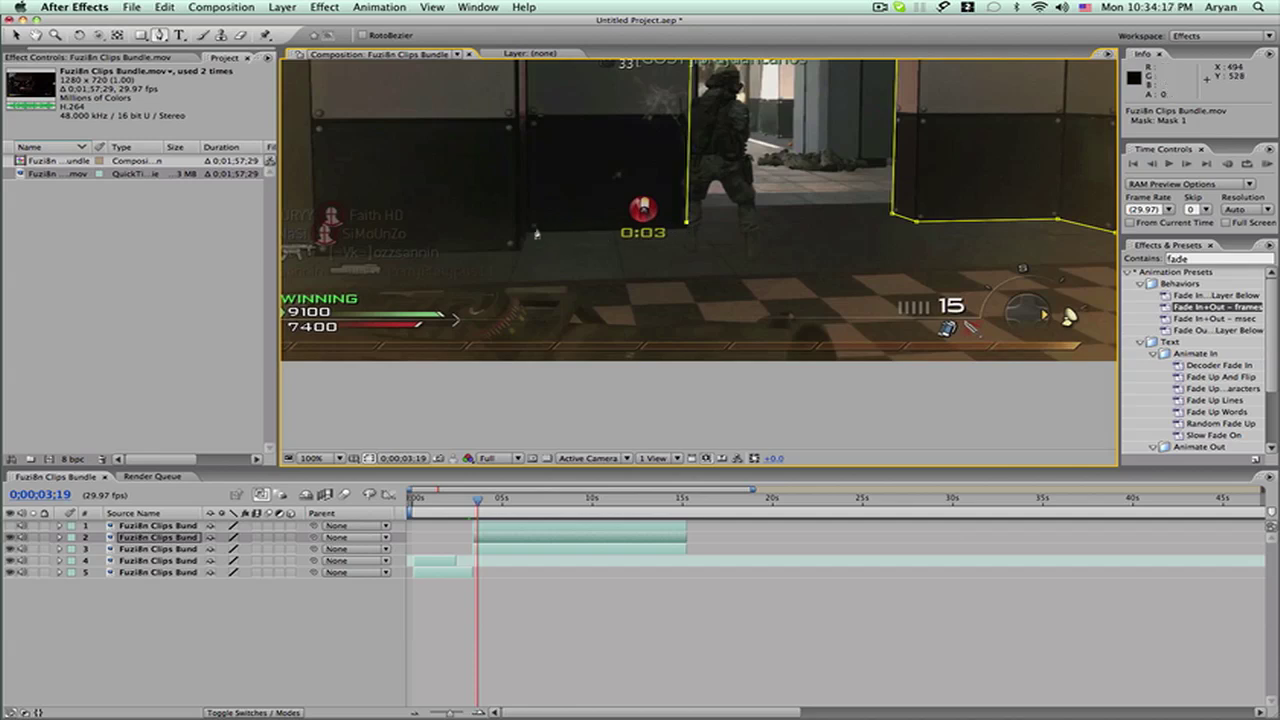
click(532, 230)
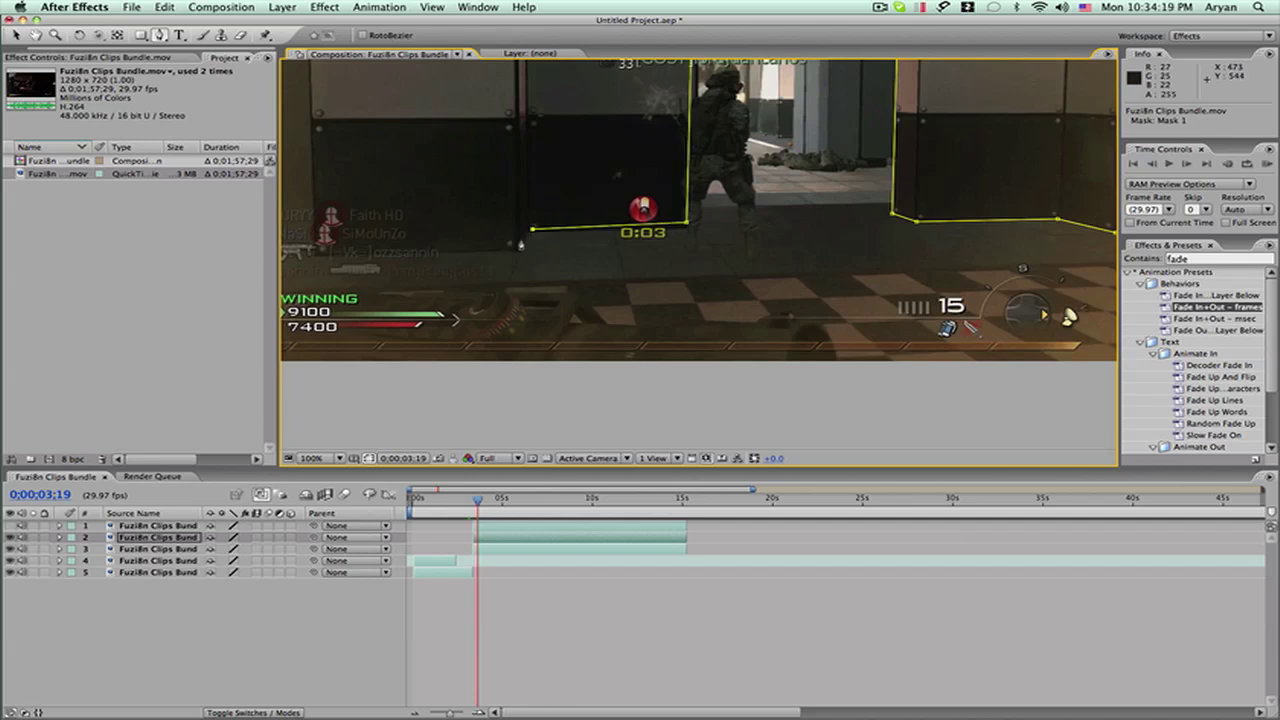
click(521, 242)
Extend the second layer's mask along the remaining wall base to just beyond the frame's left edge.
key(comma)
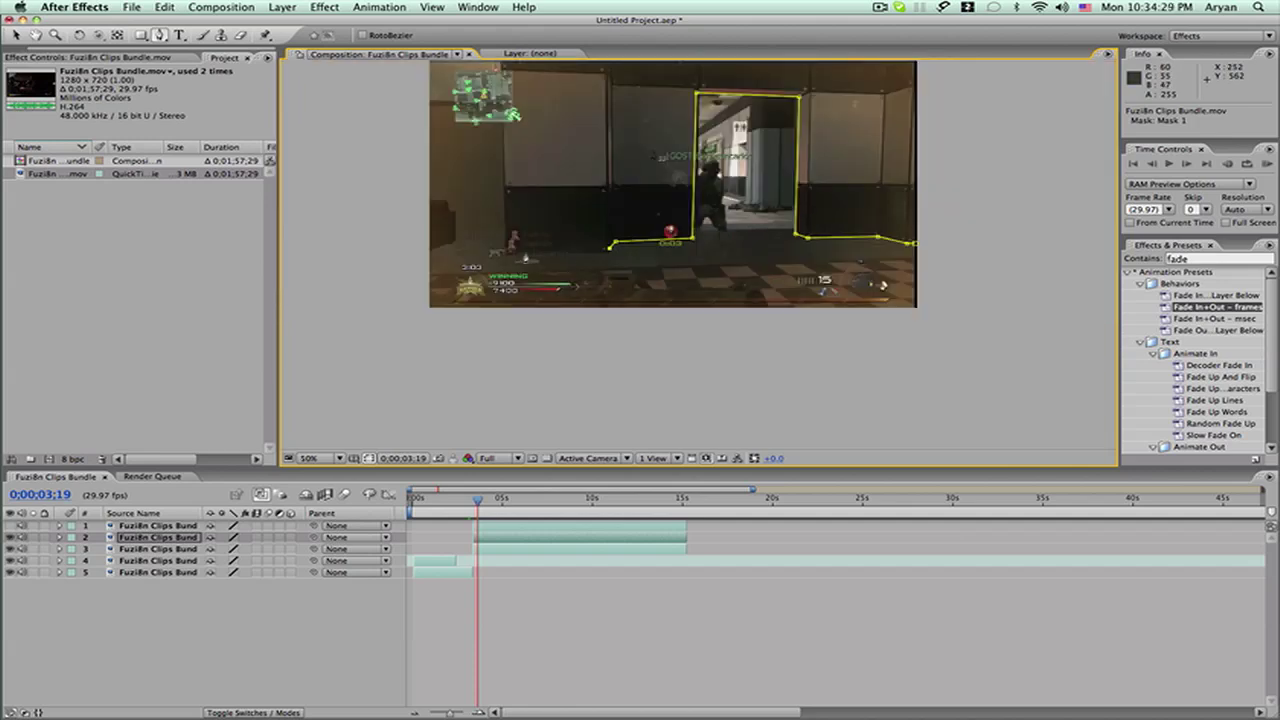
click(509, 251)
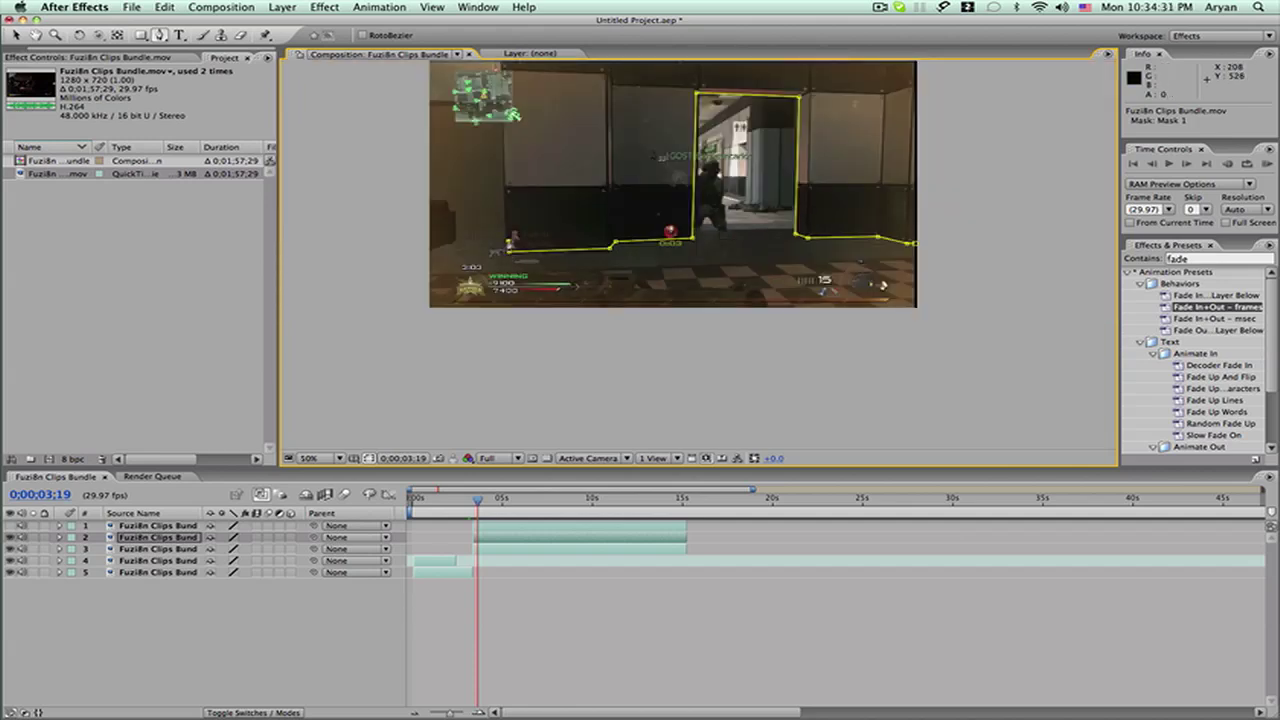
click(509, 241)
key(super+z)
click(456, 237)
click(423, 244)
Close the second layer's mask by routing it outside and below the frame so it encloses the floor and doorway.
click(400, 335)
click(676, 352)
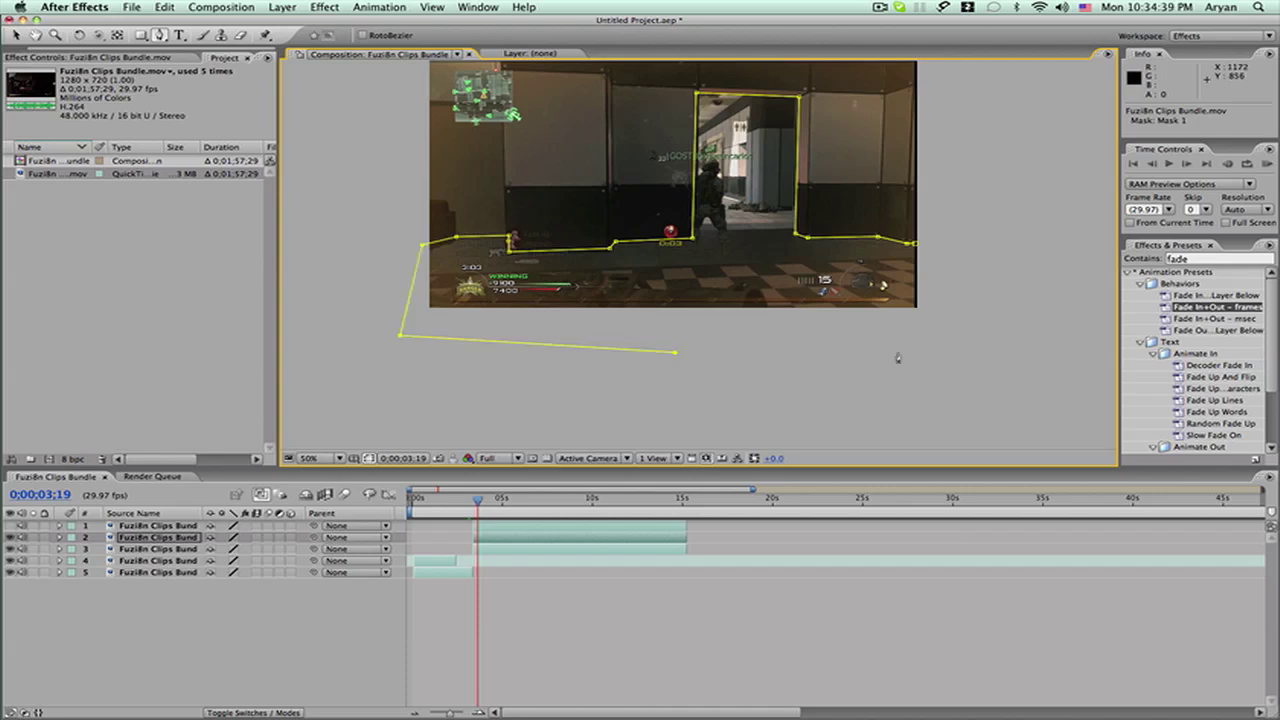
click(941, 345)
click(946, 281)
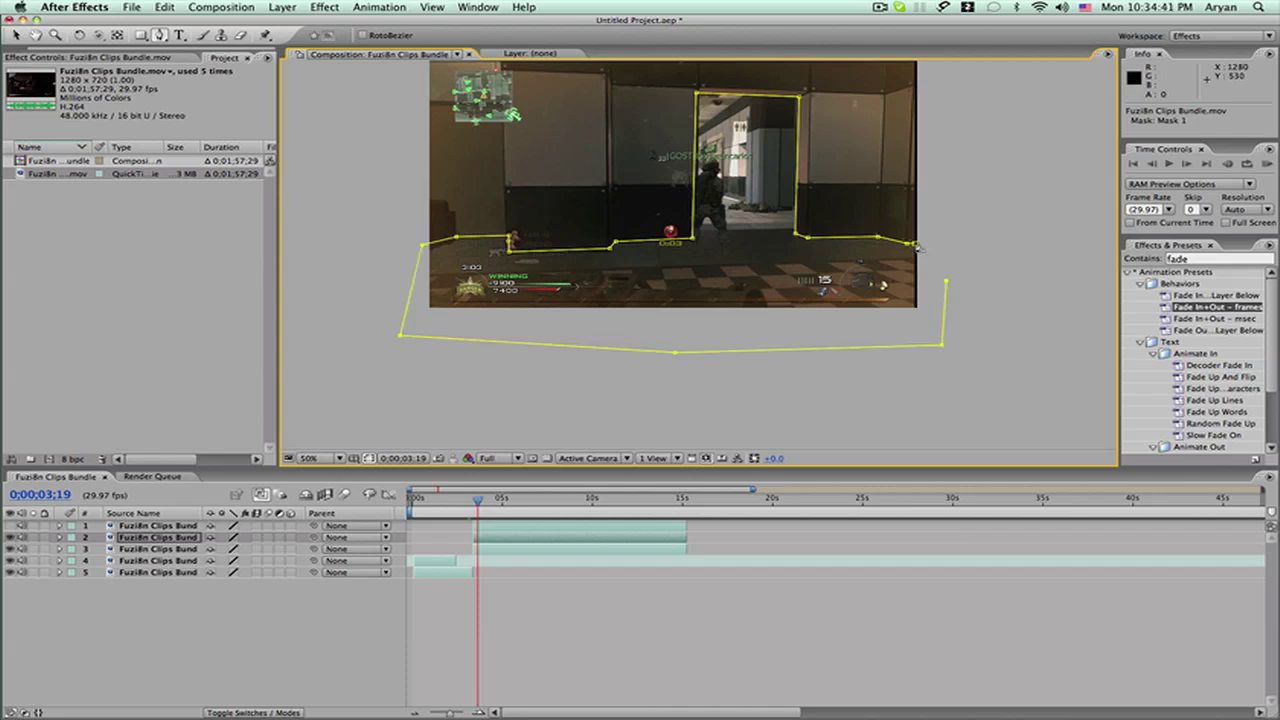
click(913, 245)
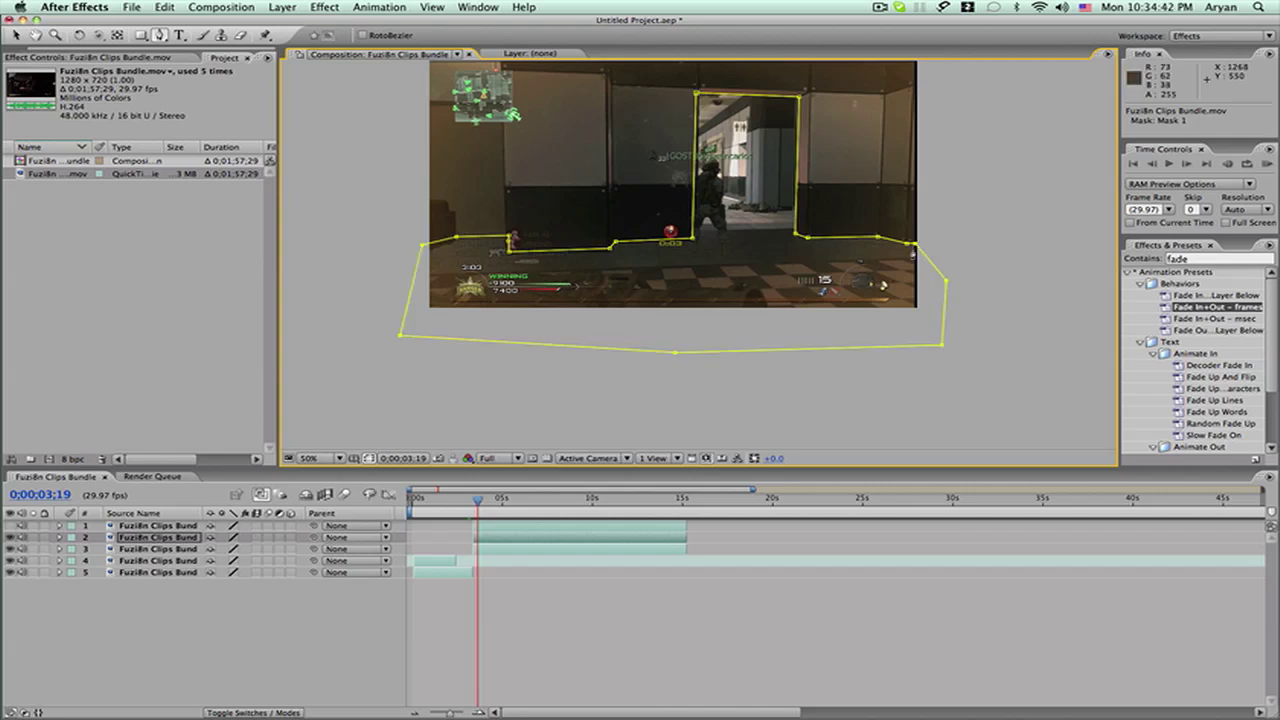
Hide the third layer briefly to check the second layer's floor and doorway mask, and show it again.
click(9, 549)
click(599, 591)
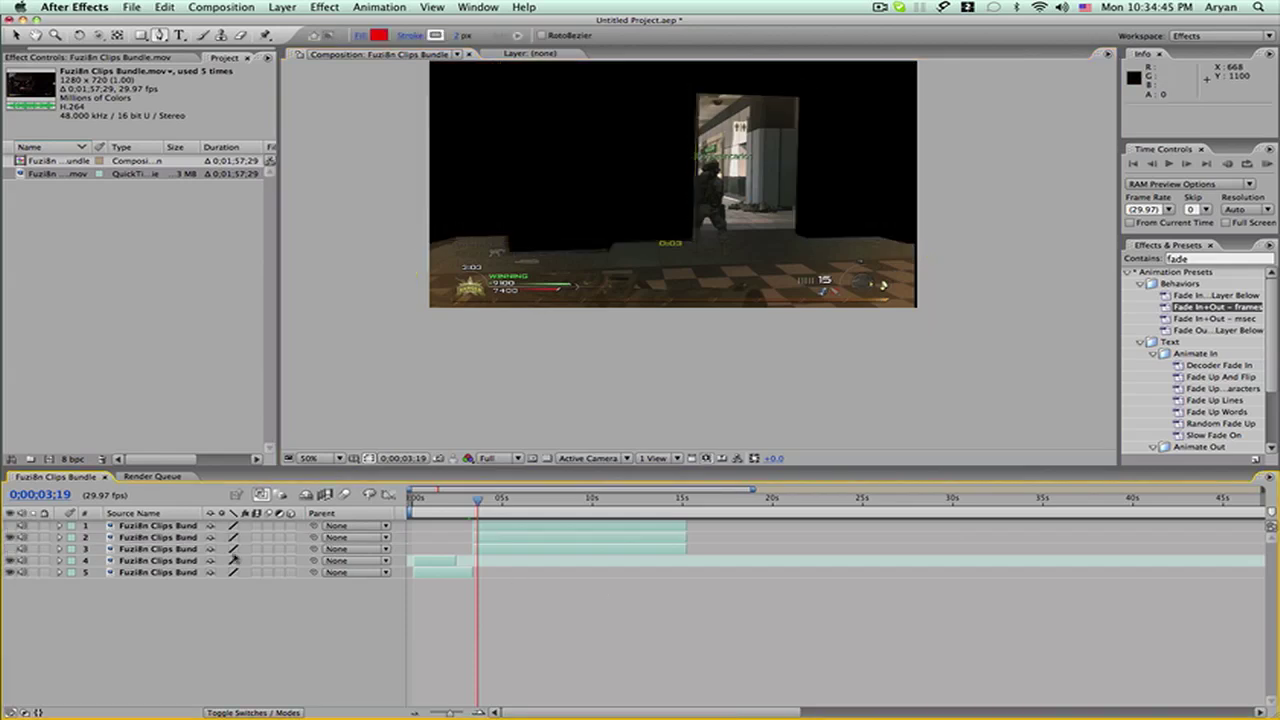
click(10, 549)
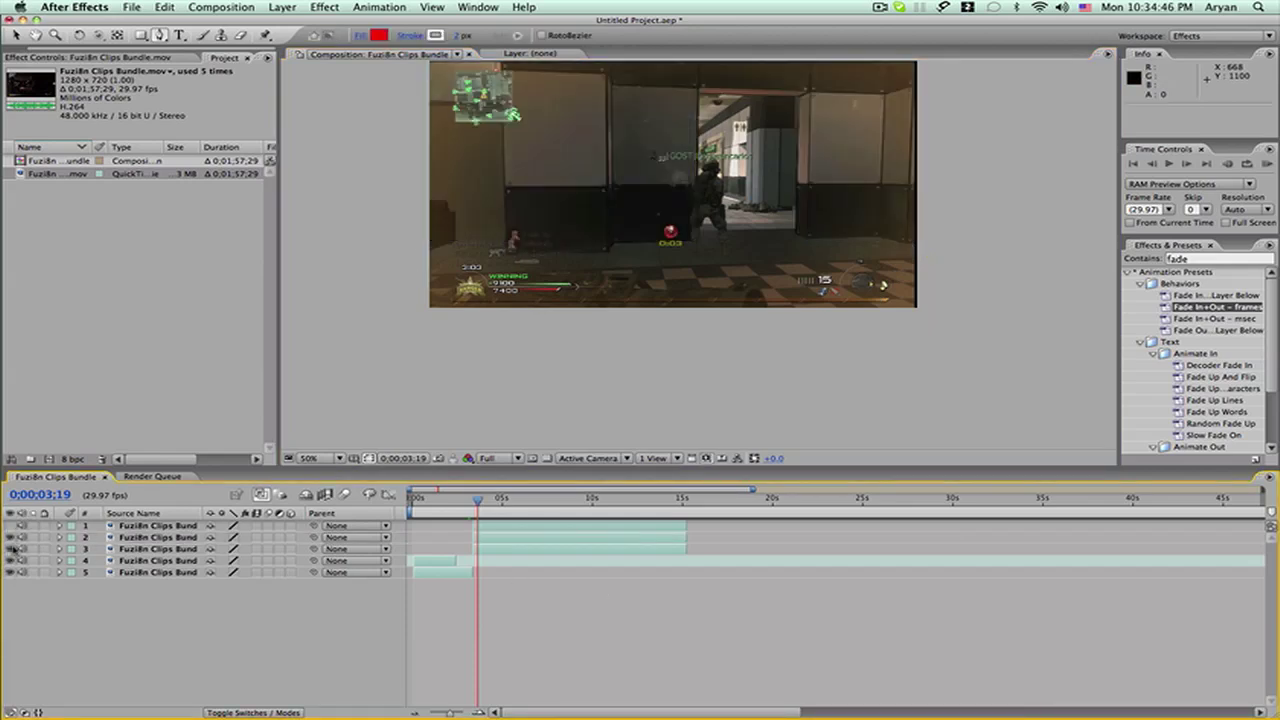
Mask the first layer with a closed four-point shape tracing the doorway opening.
click(502, 526)
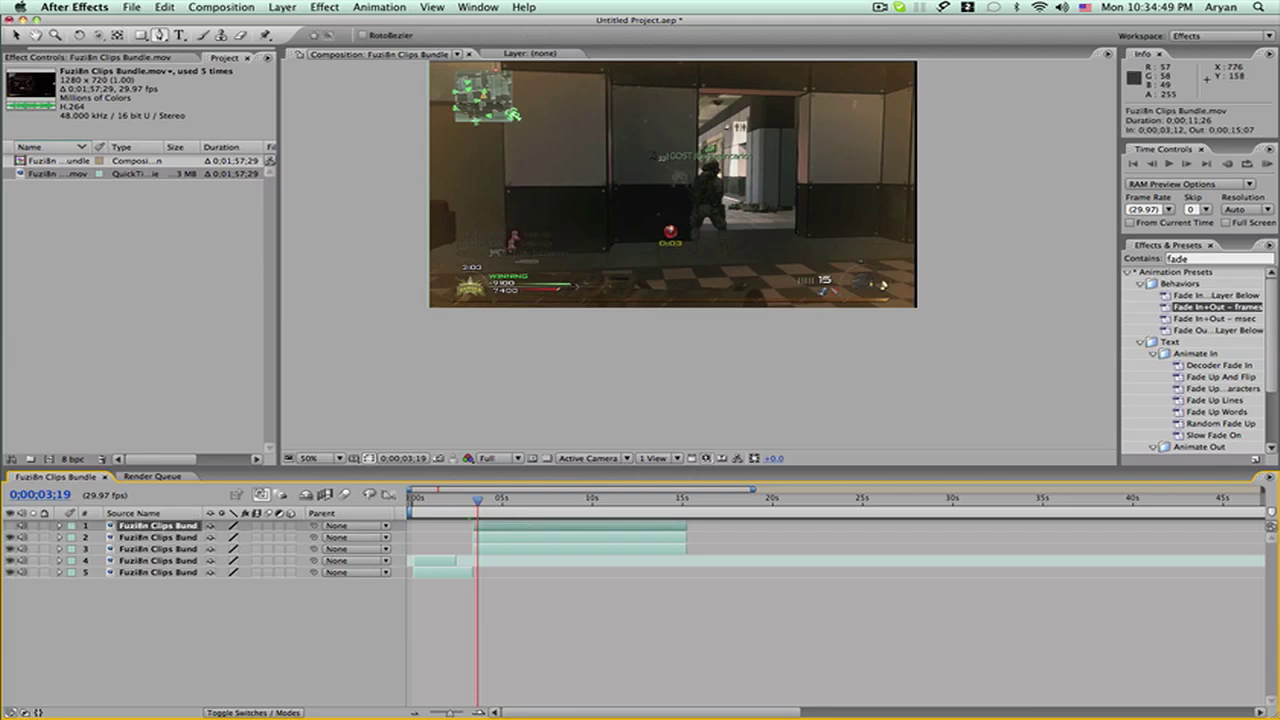
key(period)
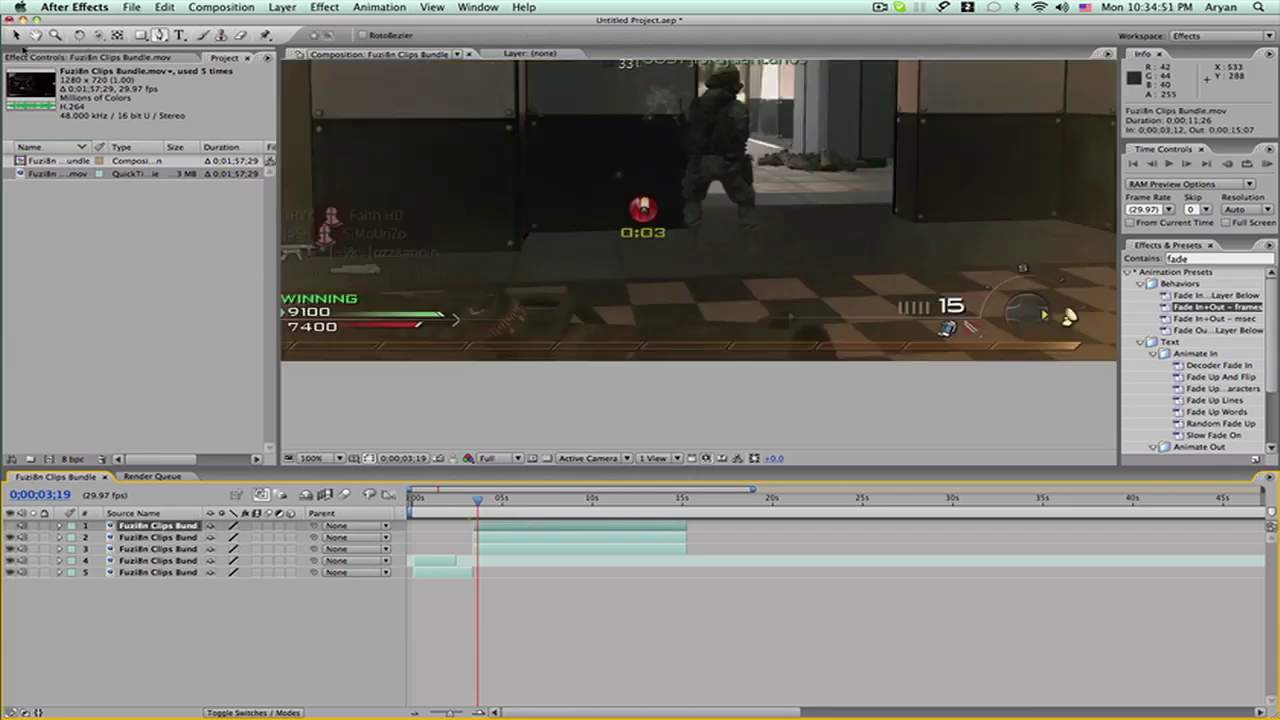
click(35, 35)
drag(697, 229, 580, 390)
click(159, 35)
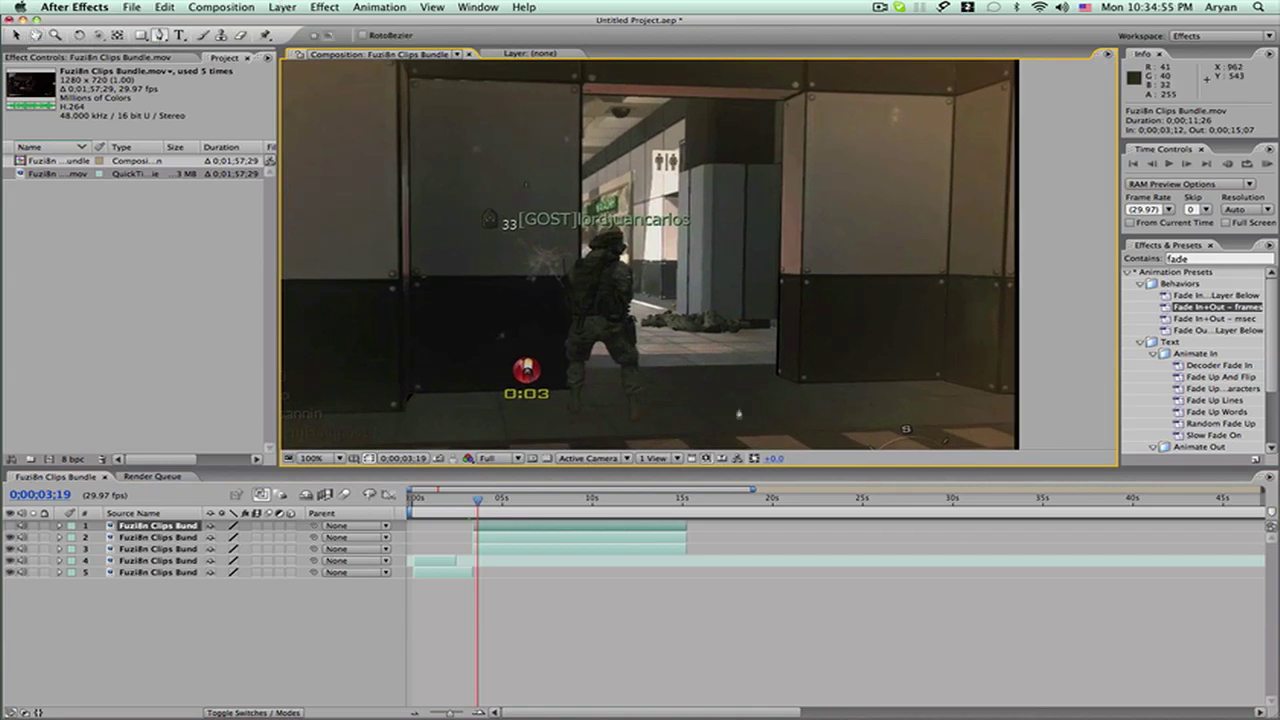
click(775, 366)
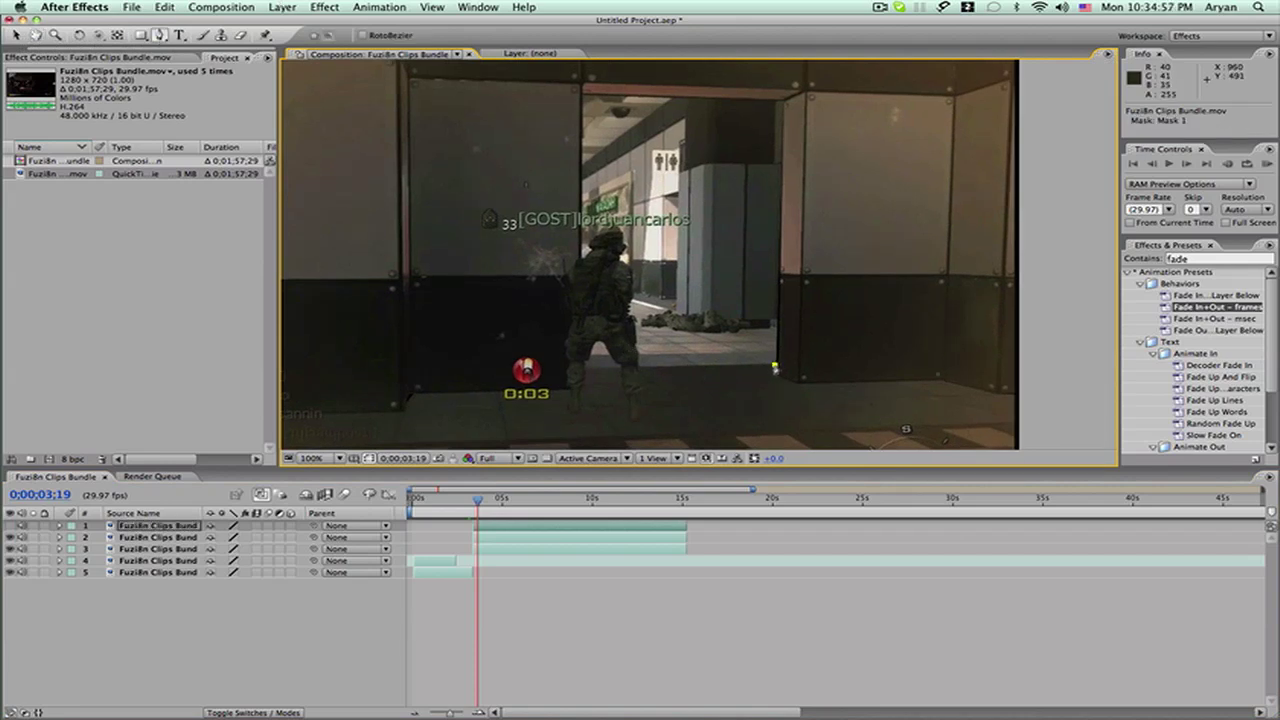
click(782, 101)
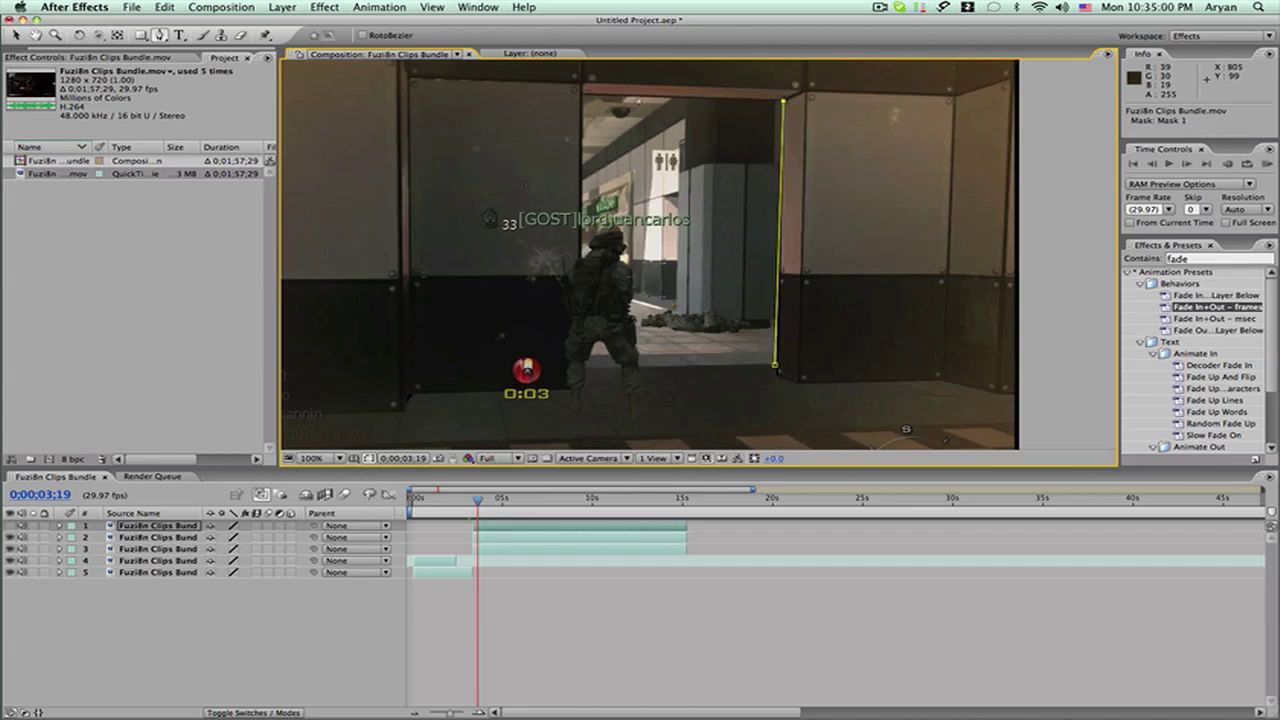
click(581, 97)
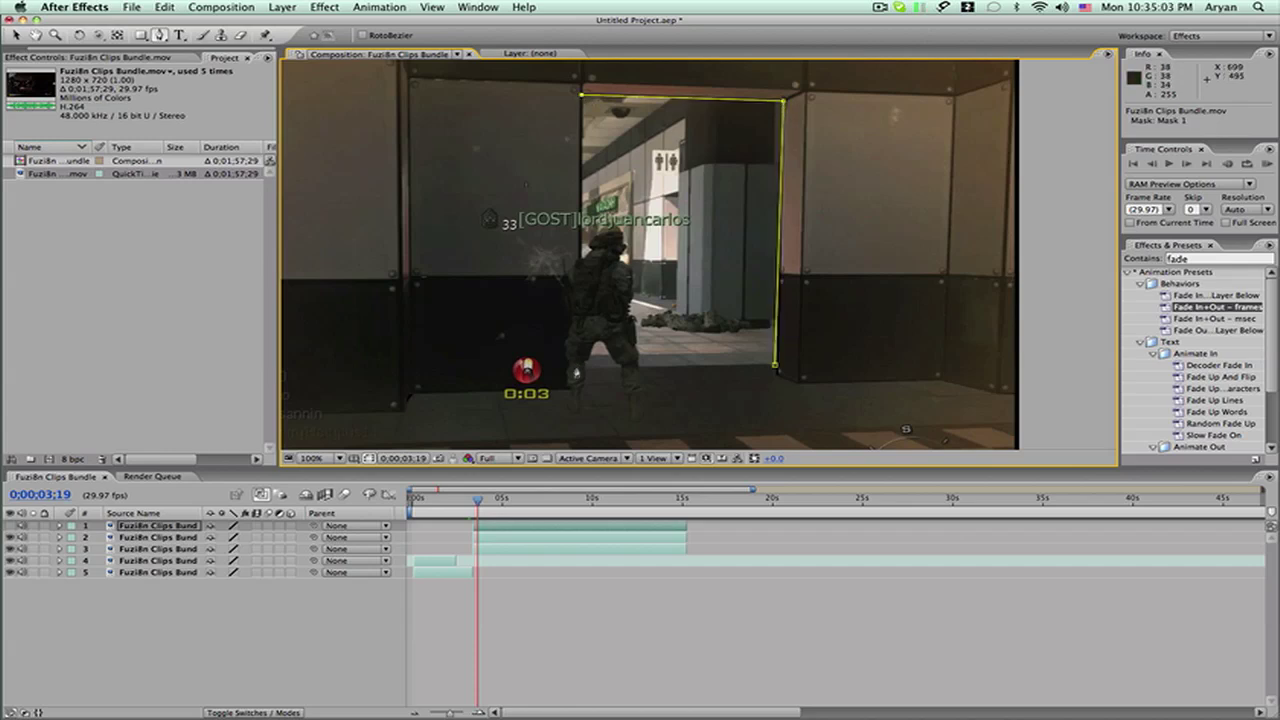
click(577, 369)
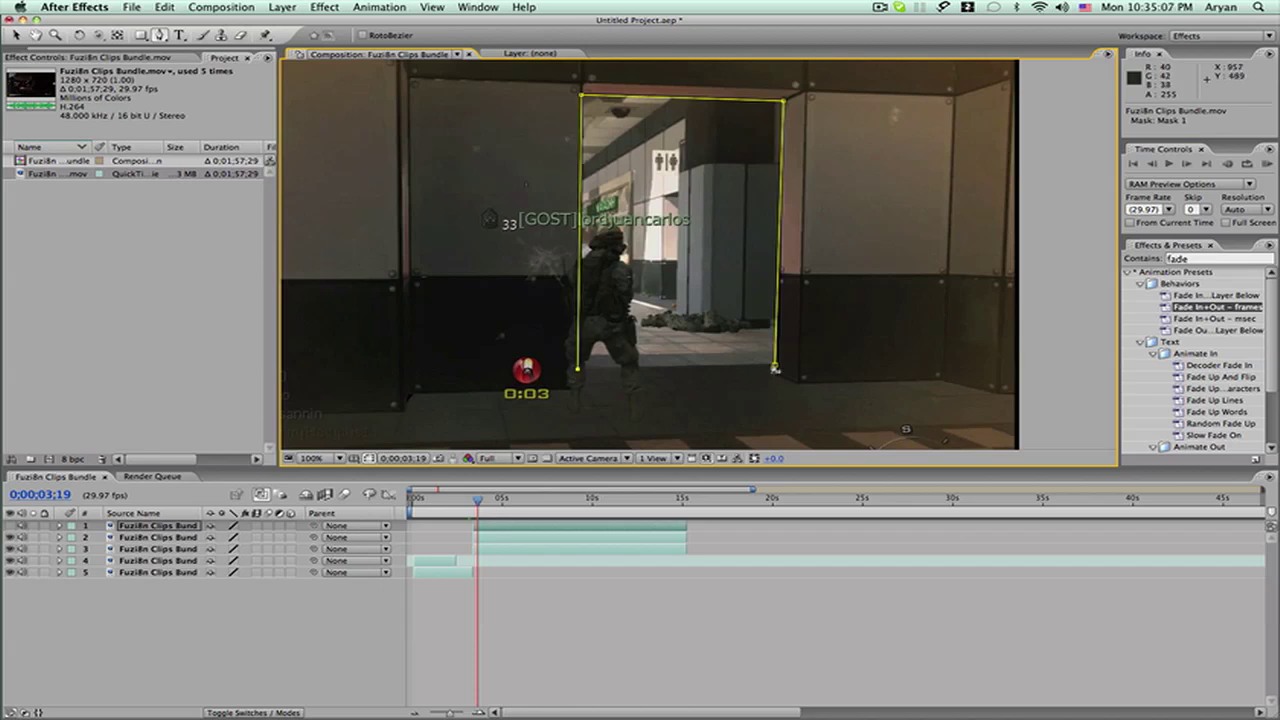
click(775, 367)
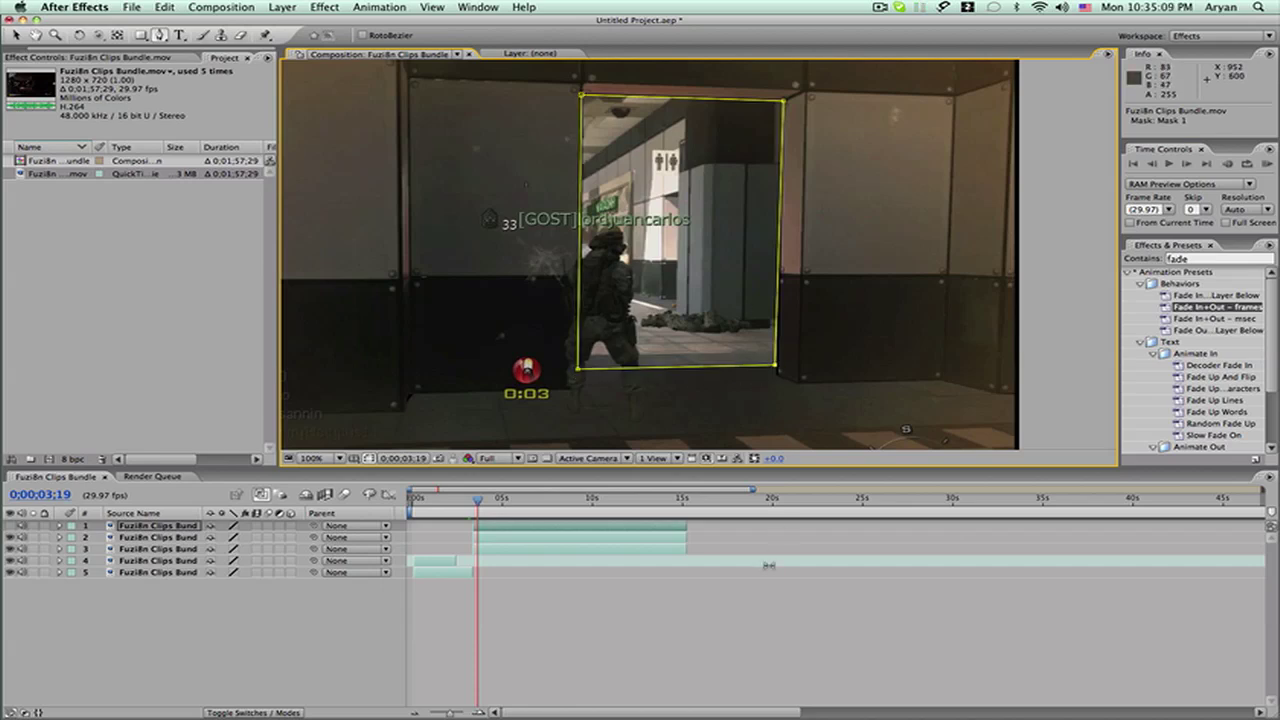
click(517, 602)
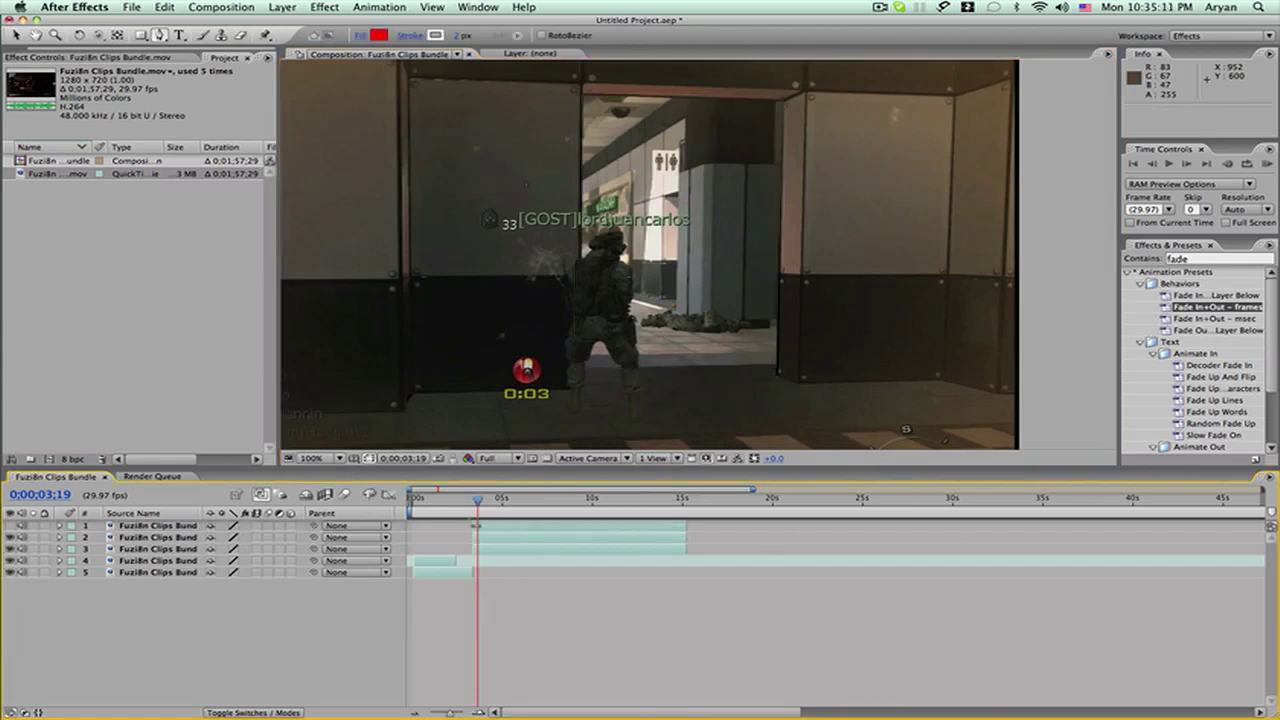
Shift the first layer in time to start at about 5 seconds, and select the second layer.
mouse_move(476, 524)
mouse_down()
mouse_move(517, 526)
mouse_move(473, 509)
mouse_up()
click(485, 540)
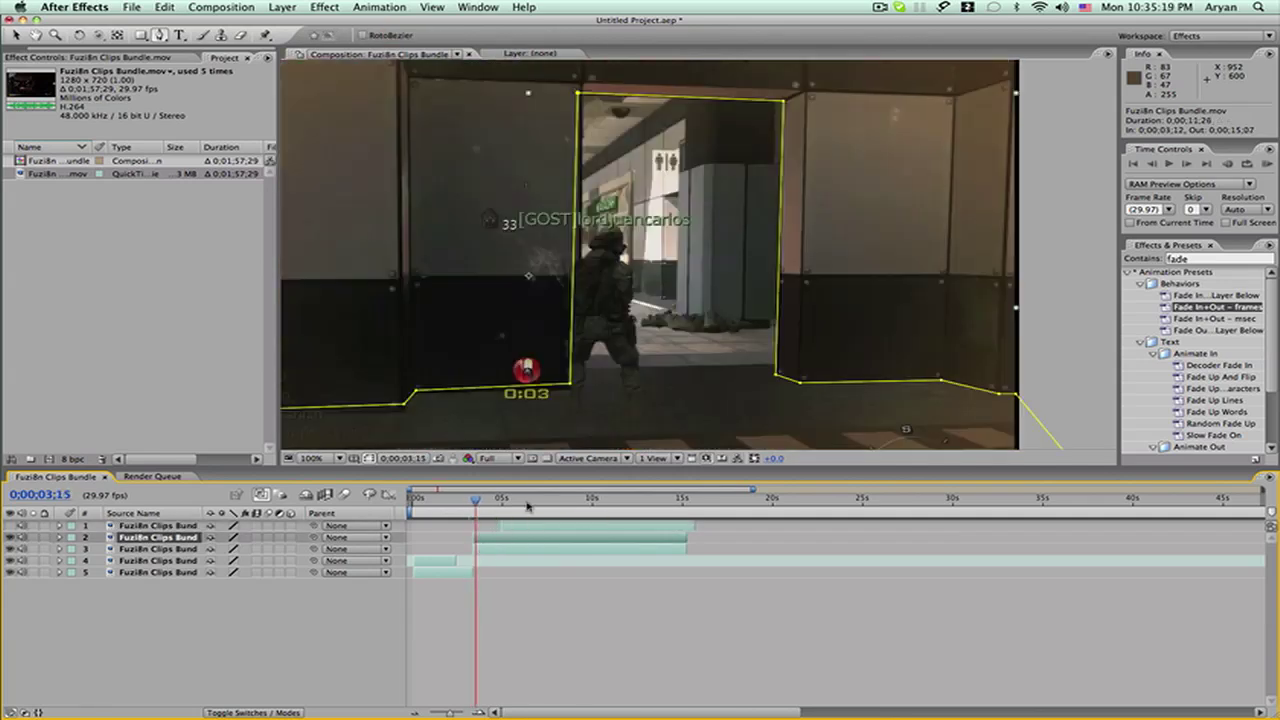
key(comma)
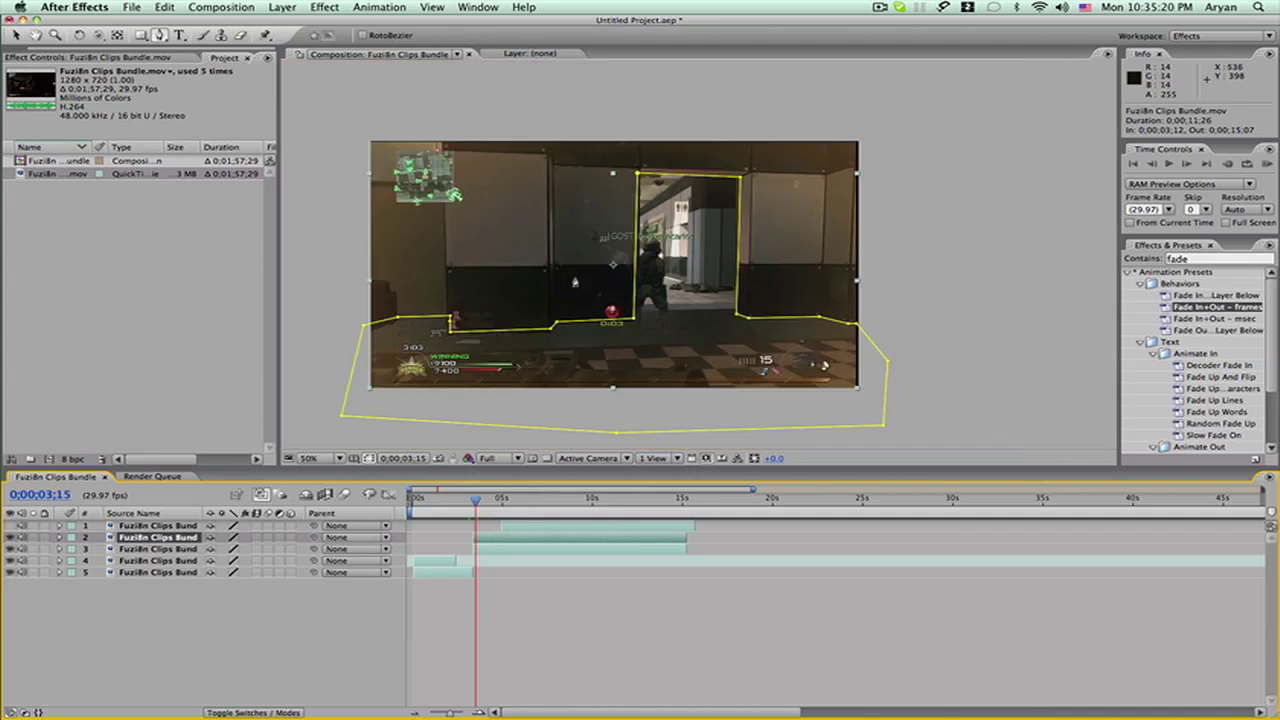
click(514, 549)
click(516, 538)
Move the second layer straight down below the frame and the third layer straight up above it, to position 636, -228.
click(15, 35)
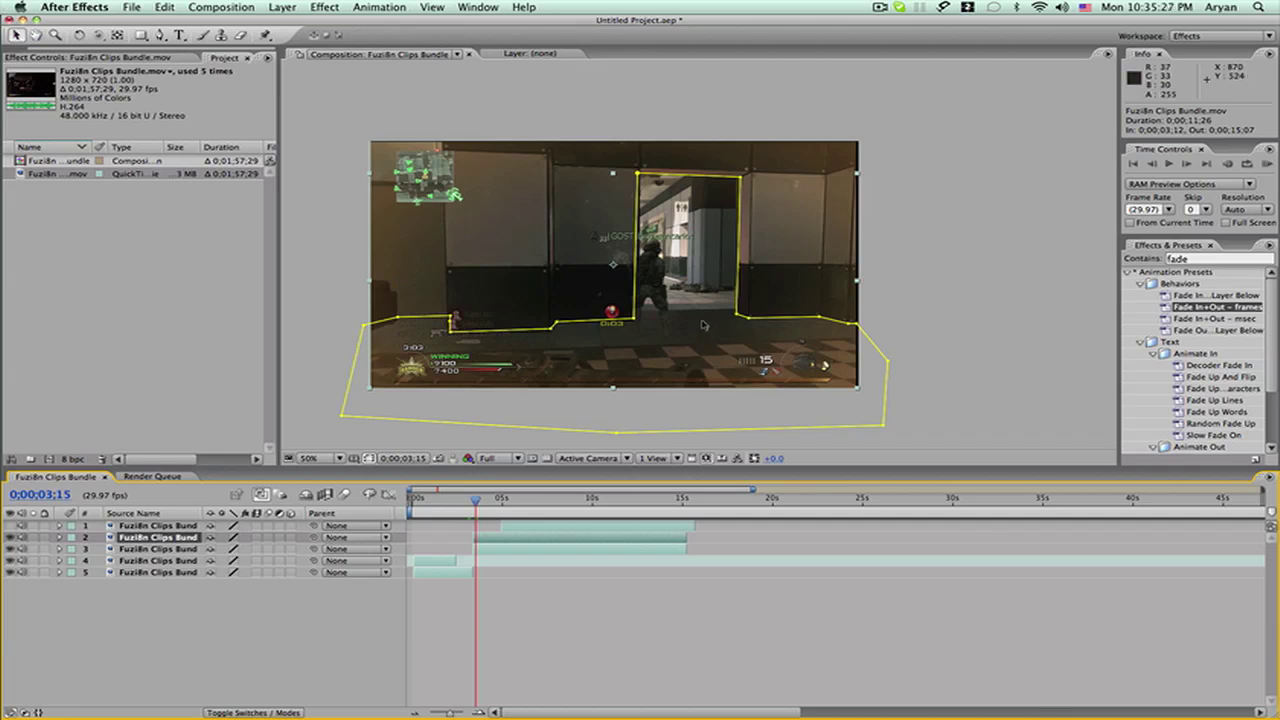
drag(702, 324, 687, 526)
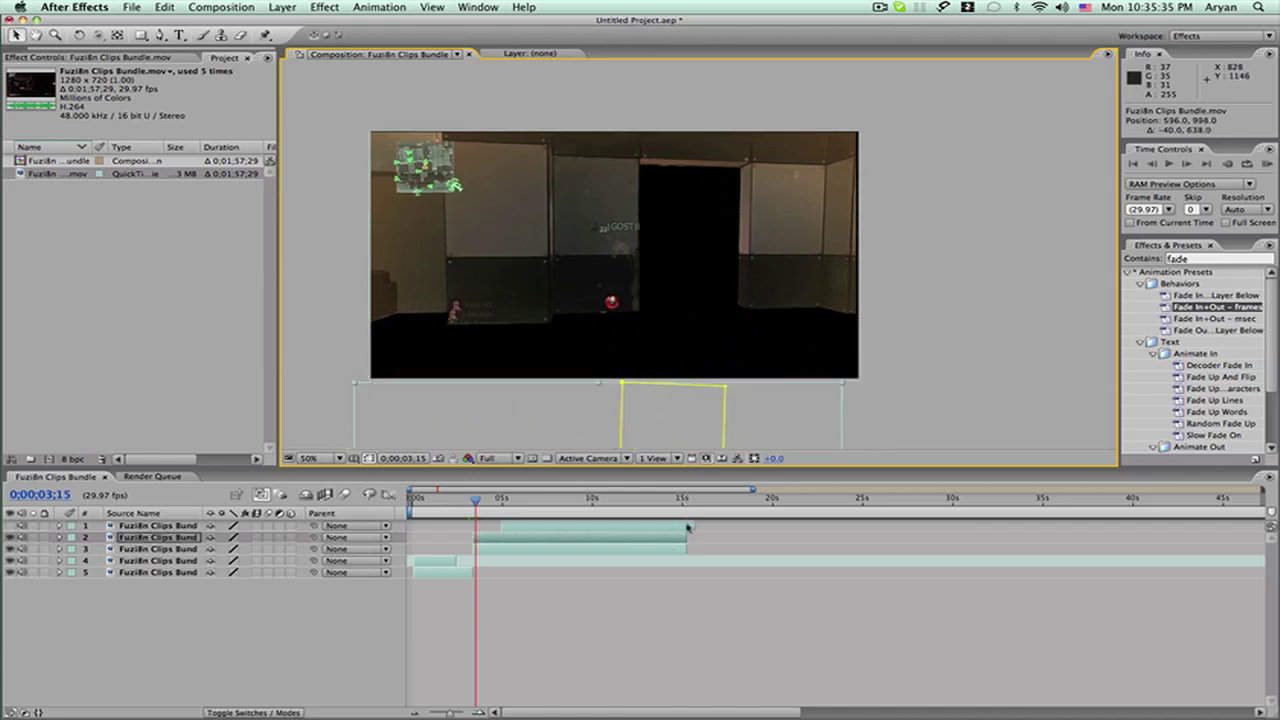
key(super+z)
scroll(698, 258, down, 1)
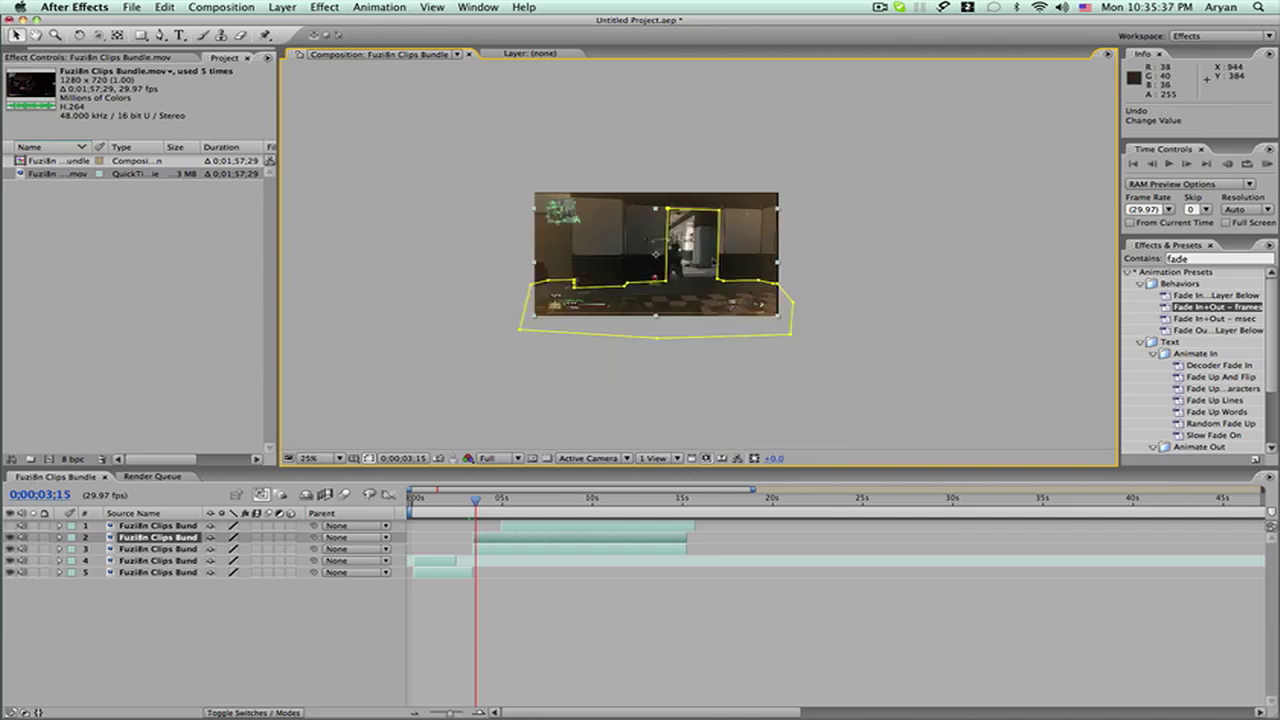
drag(699, 258, 694, 373)
click(546, 547)
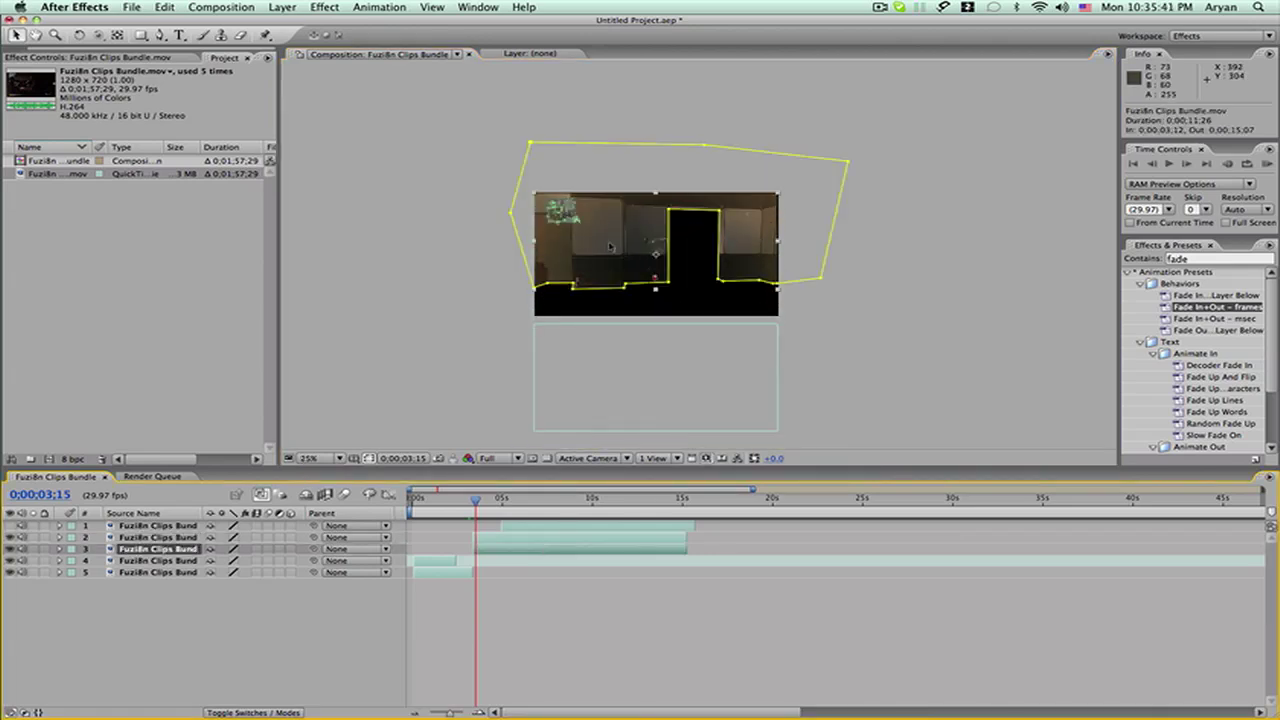
drag(611, 251, 620, 146)
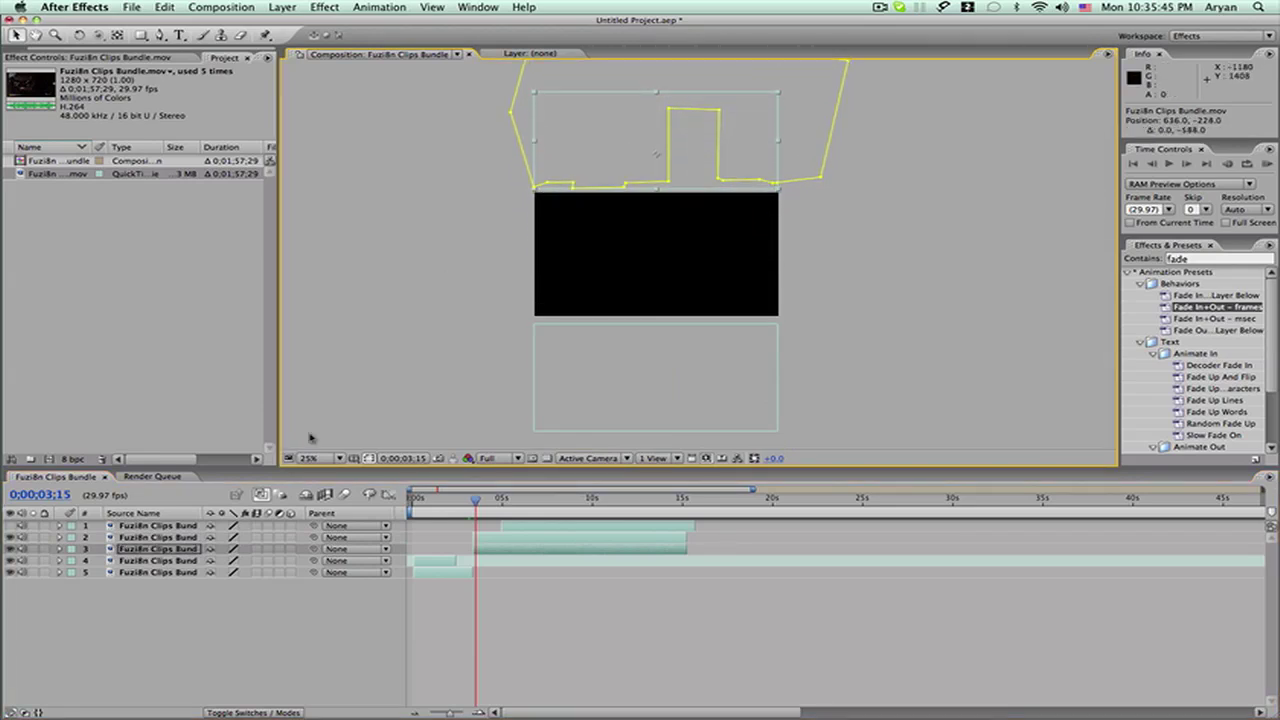
Play back the end of the first clip from about 2 seconds to judge where the freeze-frame pieces should come in.
key(Page_Up)
key(Page_Up)
key(Page_Up)
key(Page_Up)
key(Page_Up)
key(Page_Up)
key(Page_Up)
key(Page_Up)
key(Page_Up)
click(451, 501)
key(space)
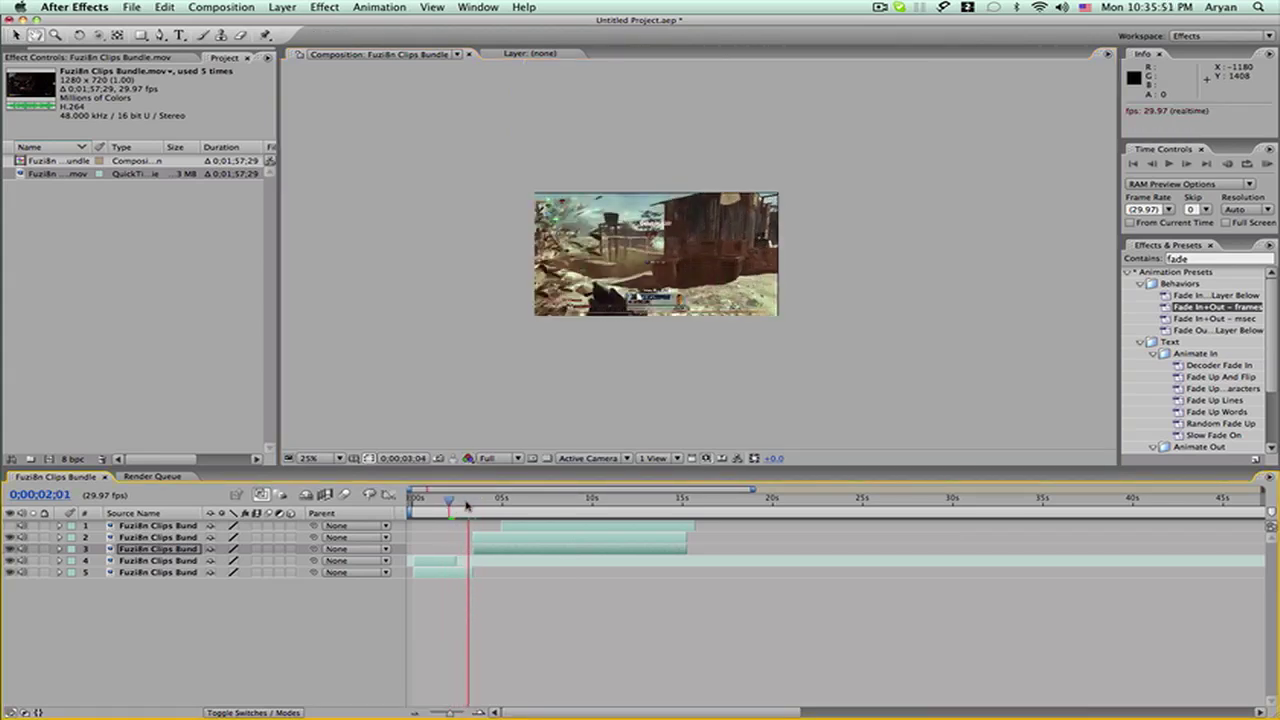
drag(467, 505, 445, 507)
key(space)
key(space)
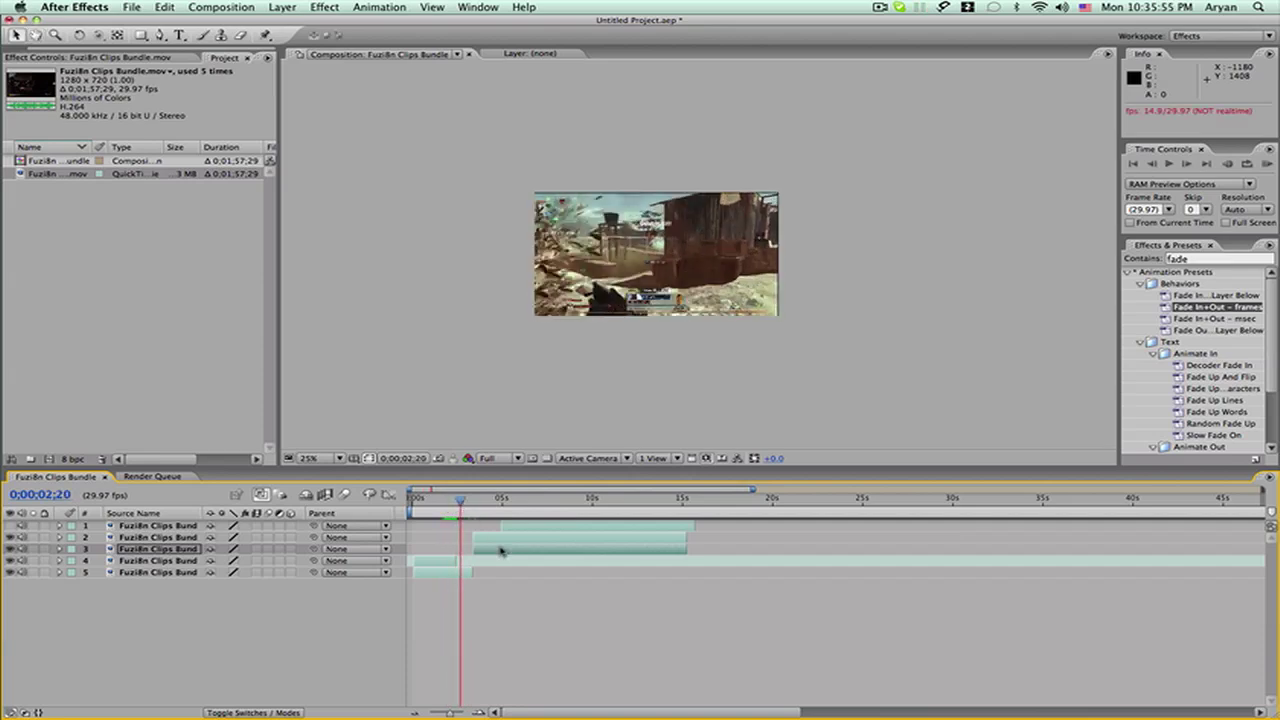
Shift the second layer to start at 0;00;02;23 and the third layer to start at 0;00;02;12.
drag(492, 541, 474, 538)
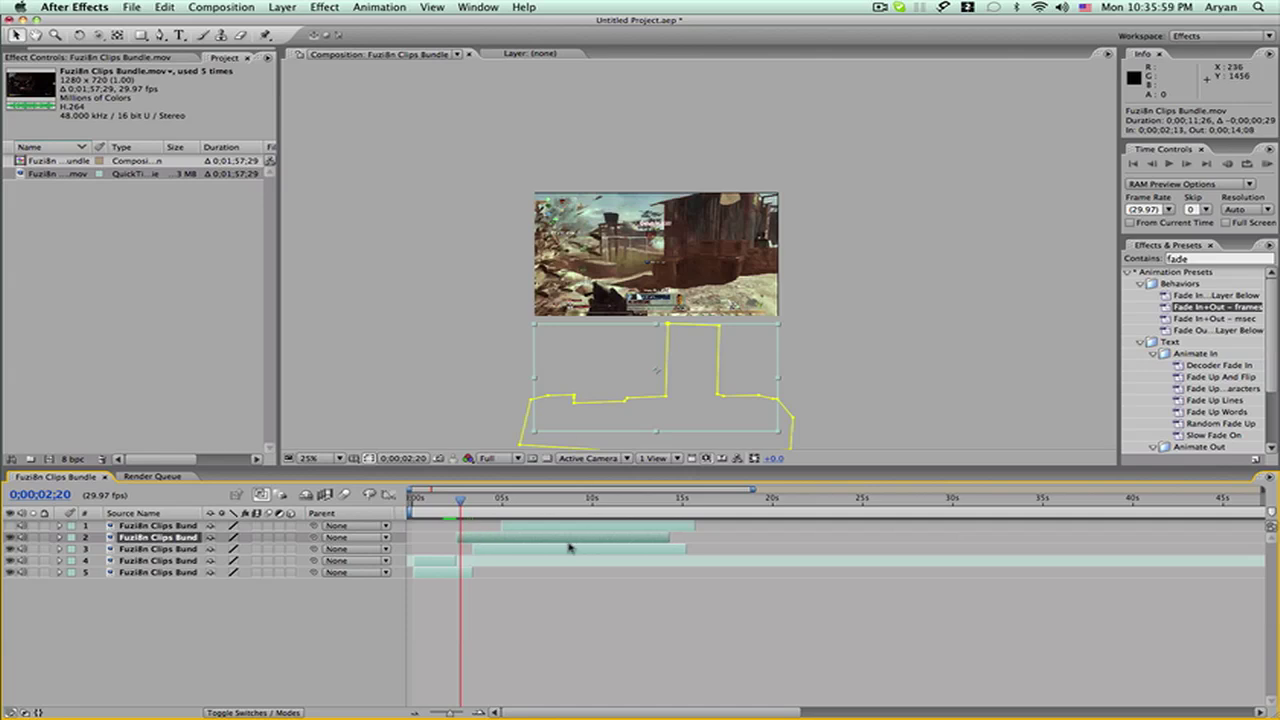
mouse_move(486, 549)
mouse_down()
mouse_move(469, 552)
mouse_move(473, 537)
mouse_up()
click(483, 549)
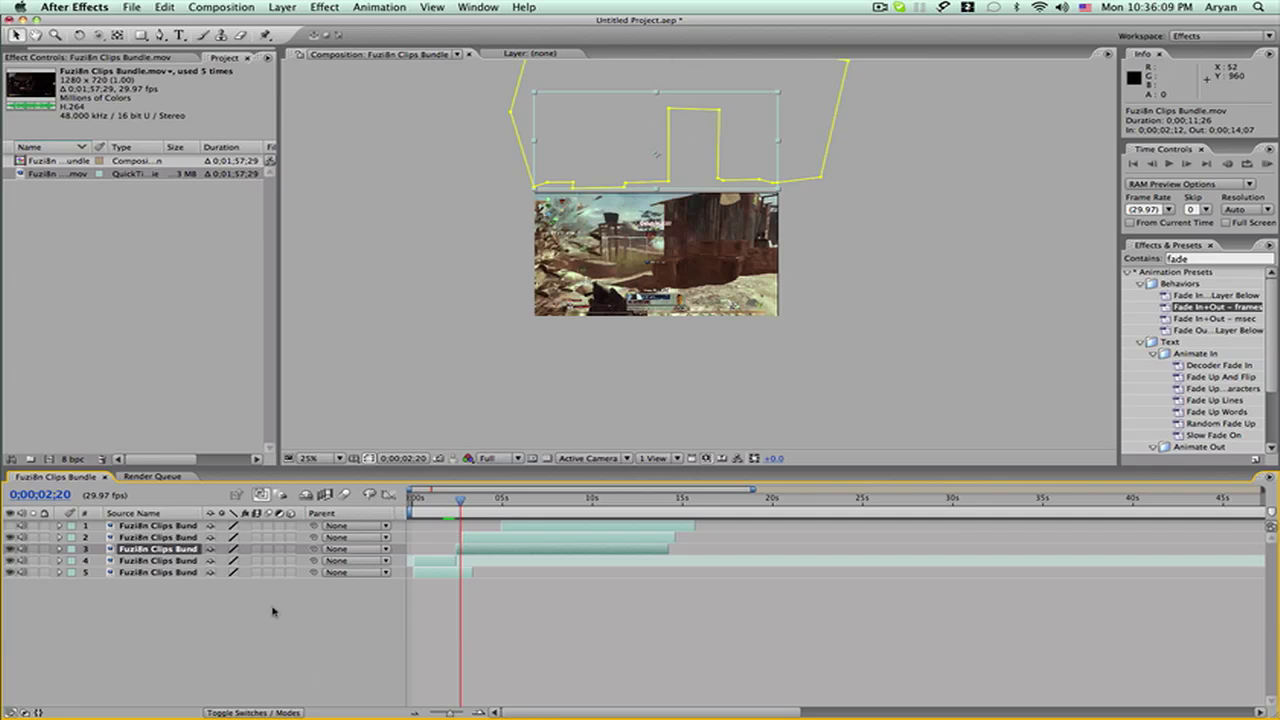
Add a Position keyframe to the third layer at 0;00;02;20 with the layer above the frame.
click(59, 549)
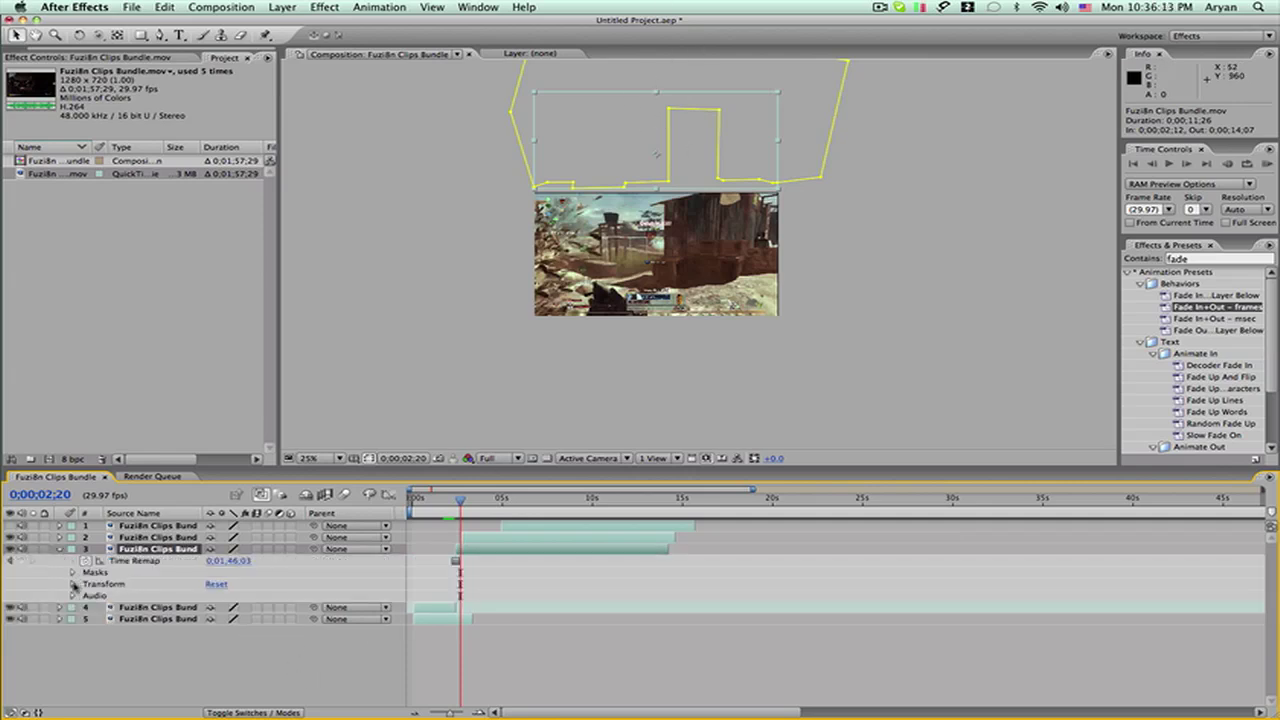
click(73, 585)
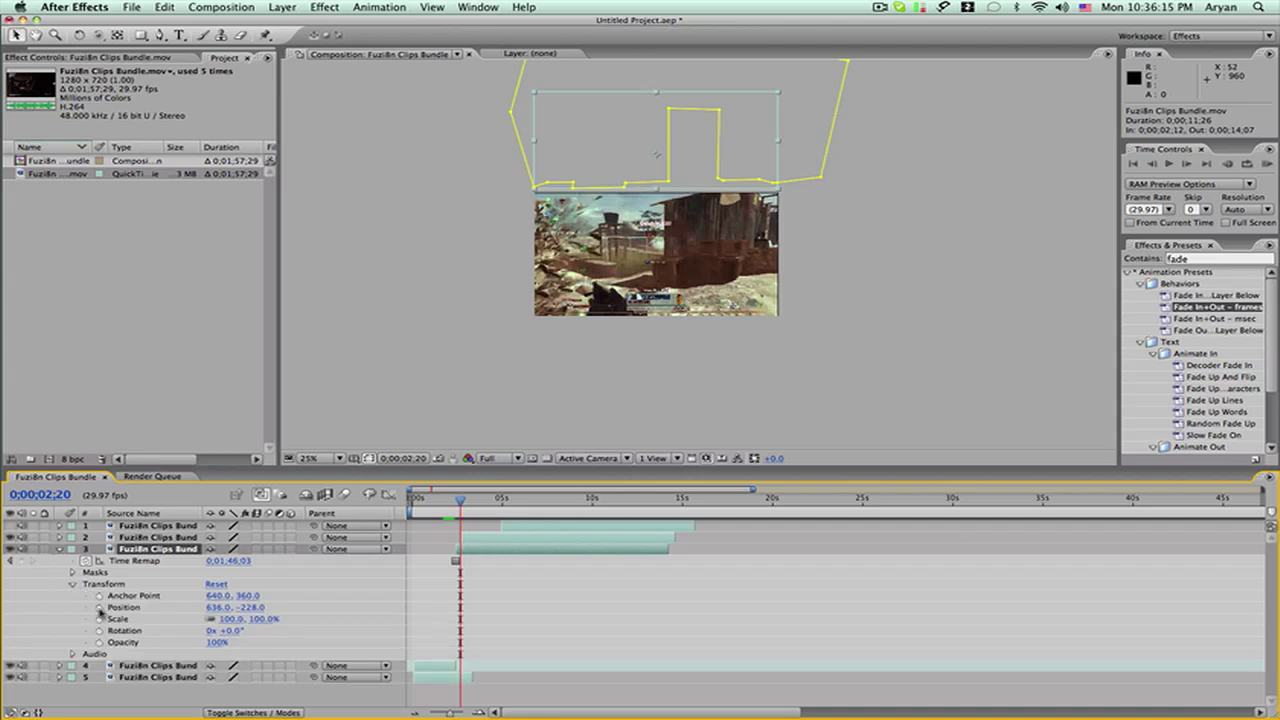
click(99, 608)
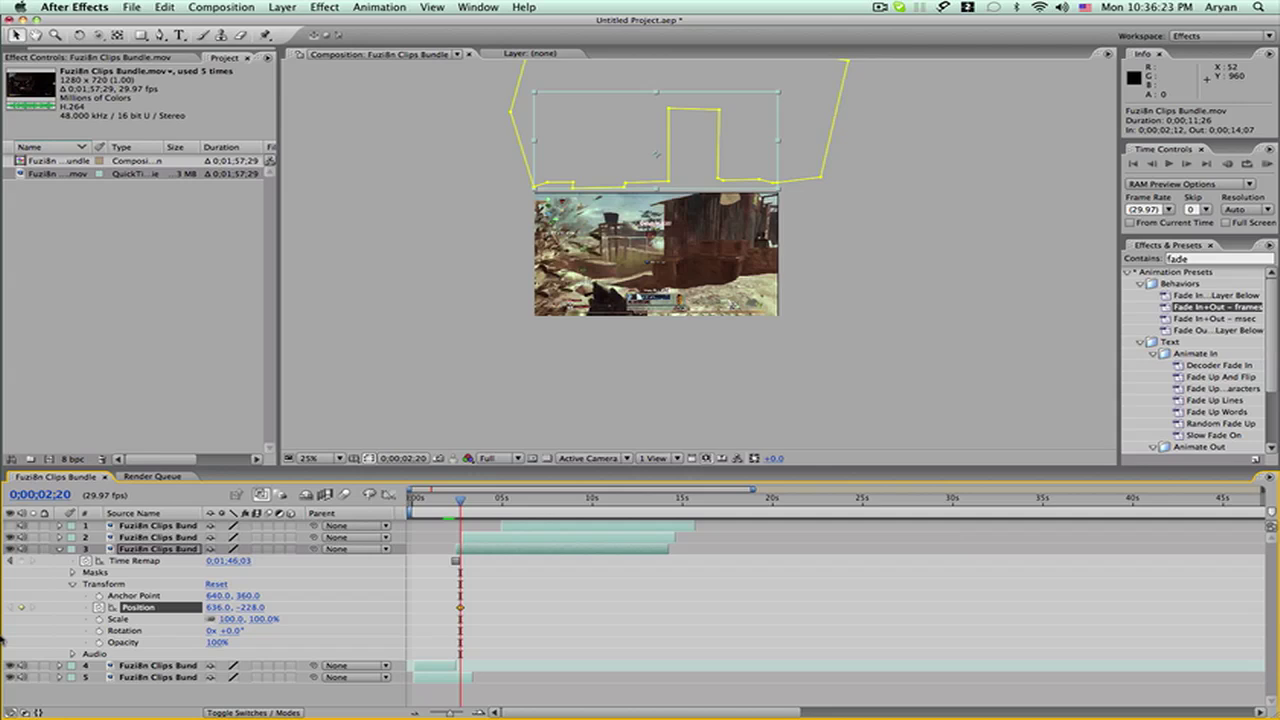
Keyframe the third layer's position at 0;00;02;24 by moving the walls straight down into the frame at 636, 356.
key(Page_Down)
key(Page_Down)
key(Page_Down)
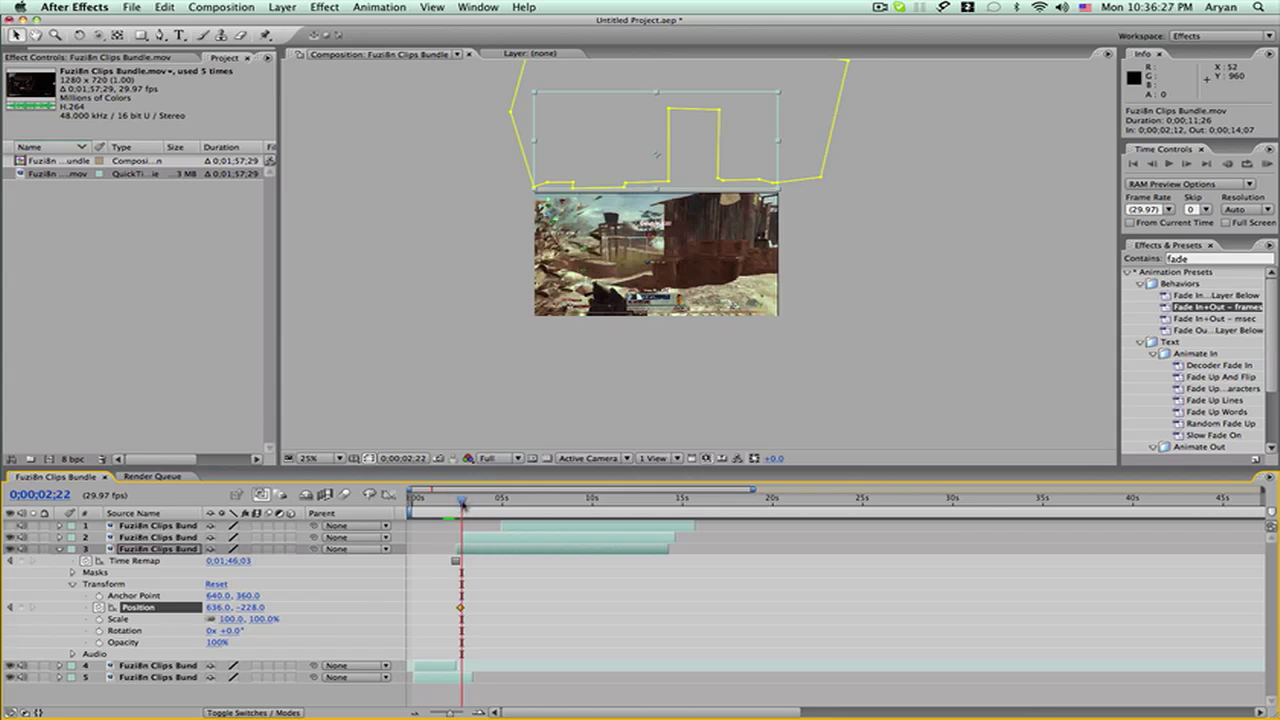
key(Page_Down)
key(Page_Down)
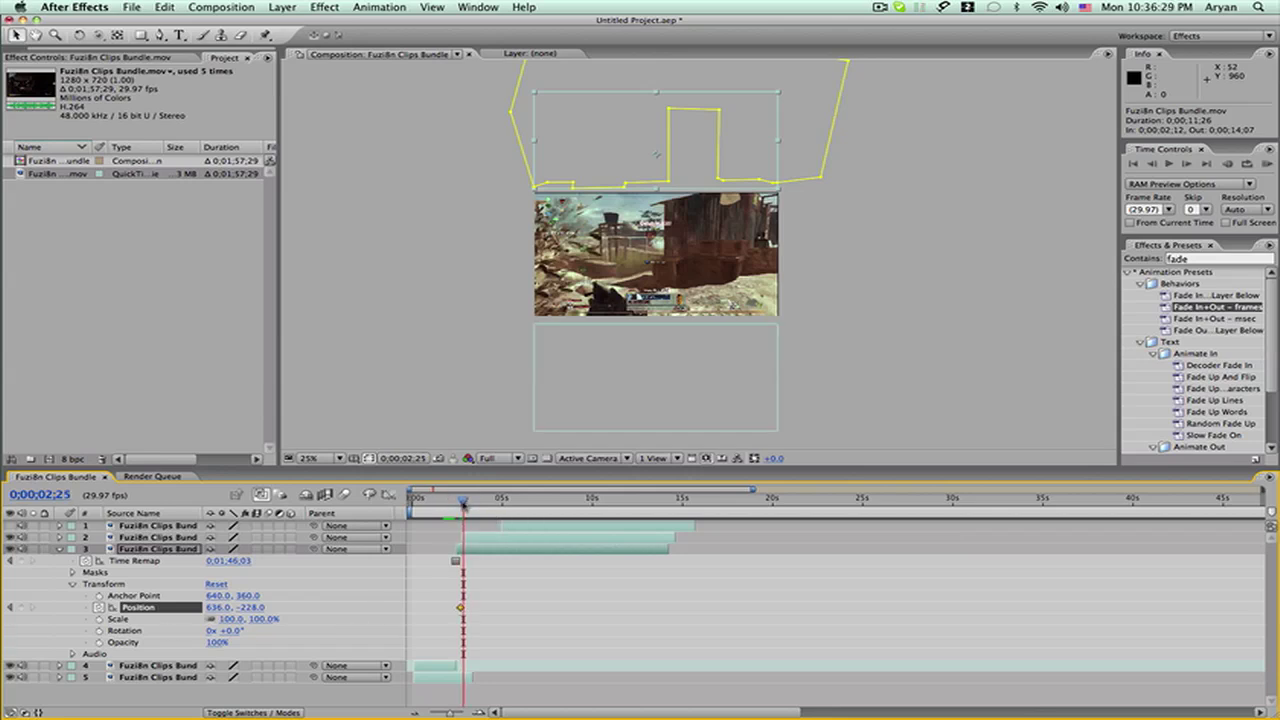
key(Page_Up)
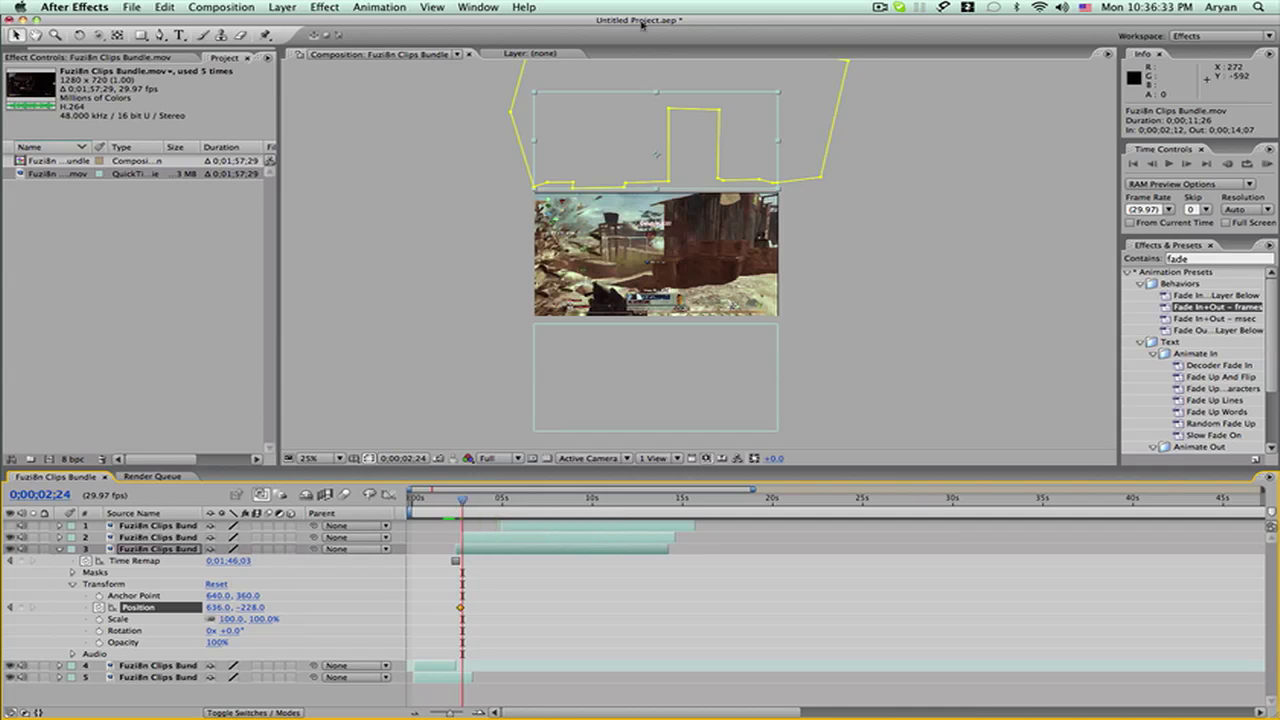
click(647, 127)
drag(647, 127, 648, 223)
drag(650, 219, 651, 232)
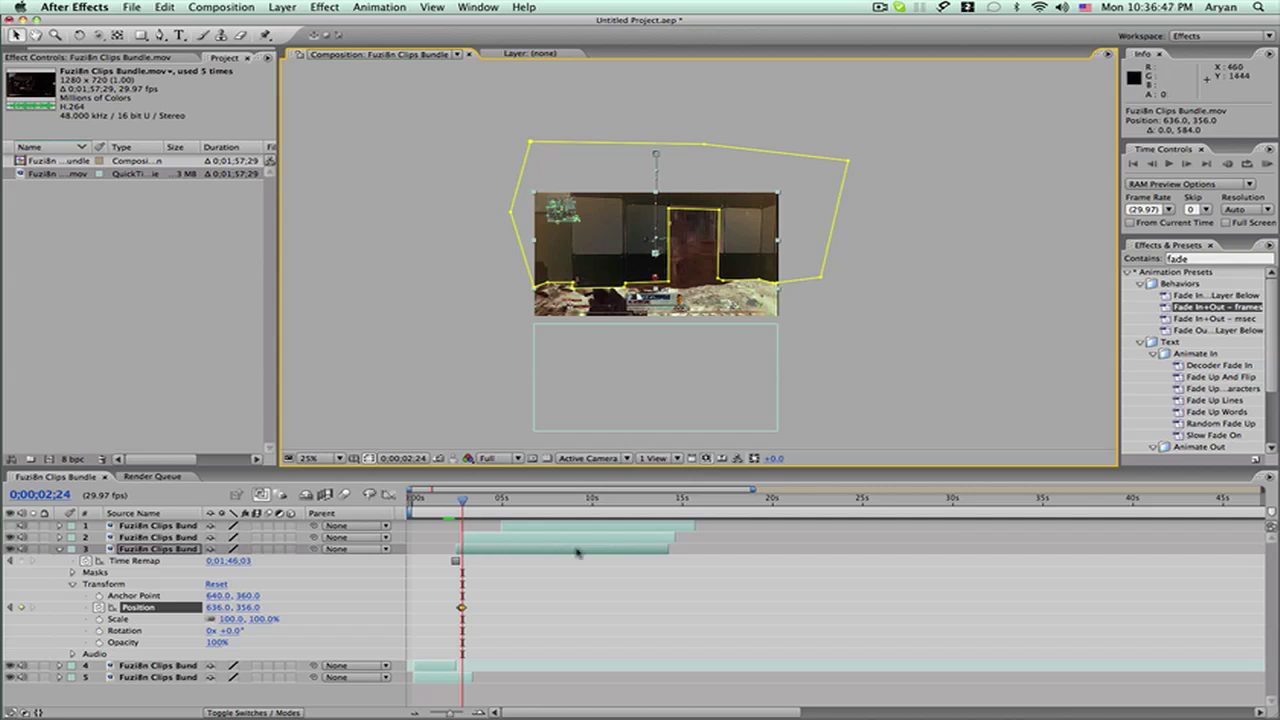
Retime the third layer's two Position keyframes to 0;00;02;18 and 0;00;02;25 to lengthen the slide-in.
click(539, 592)
click(451, 499)
drag(451, 499, 460, 500)
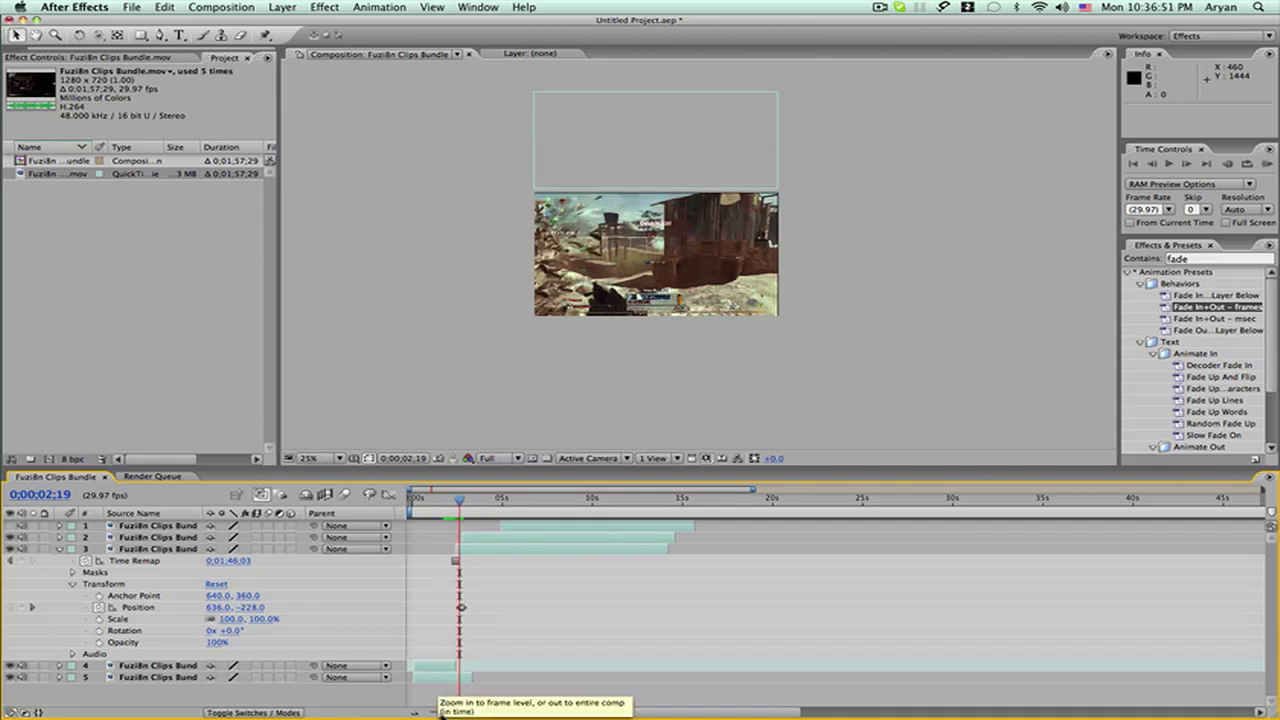
drag(448, 713, 463, 716)
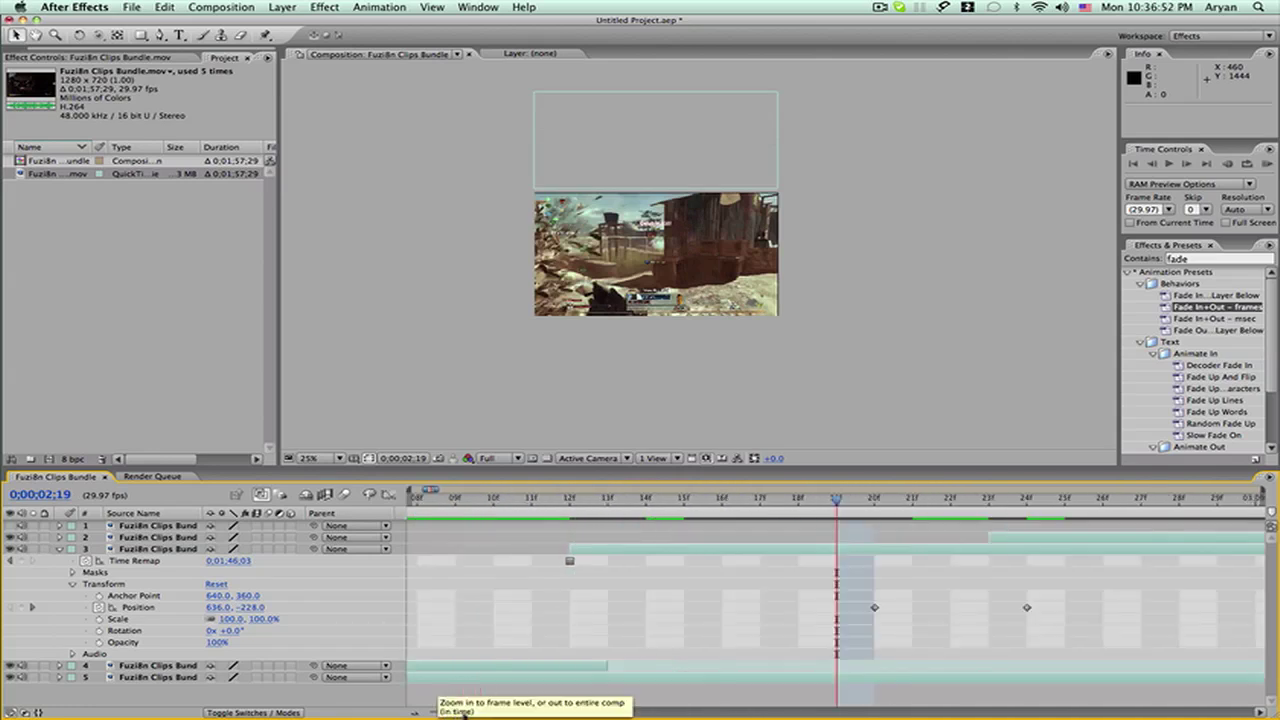
click(873, 608)
drag(873, 608, 800, 607)
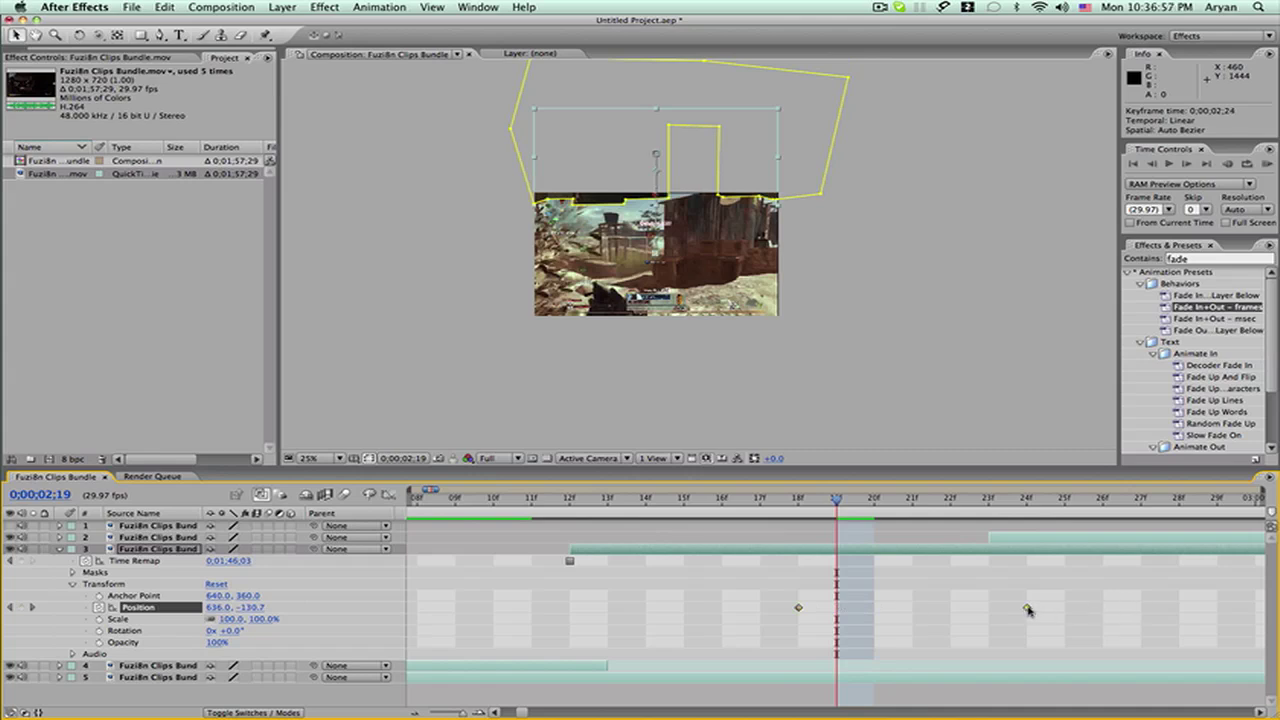
drag(1028, 609, 1057, 610)
drag(806, 506, 761, 511)
click(779, 579)
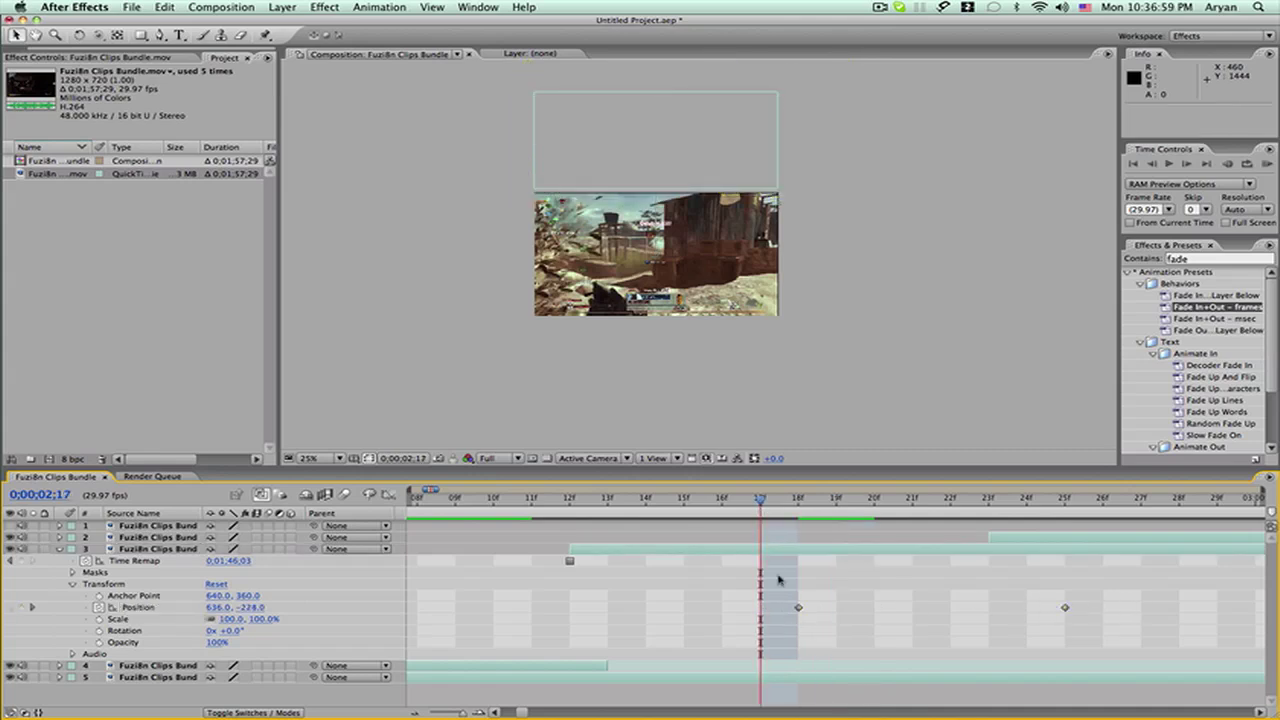
Play back the third layer's slide-in from about 2 seconds and inspect its final Position keyframe.
click(778, 500)
drag(459, 713, 445, 713)
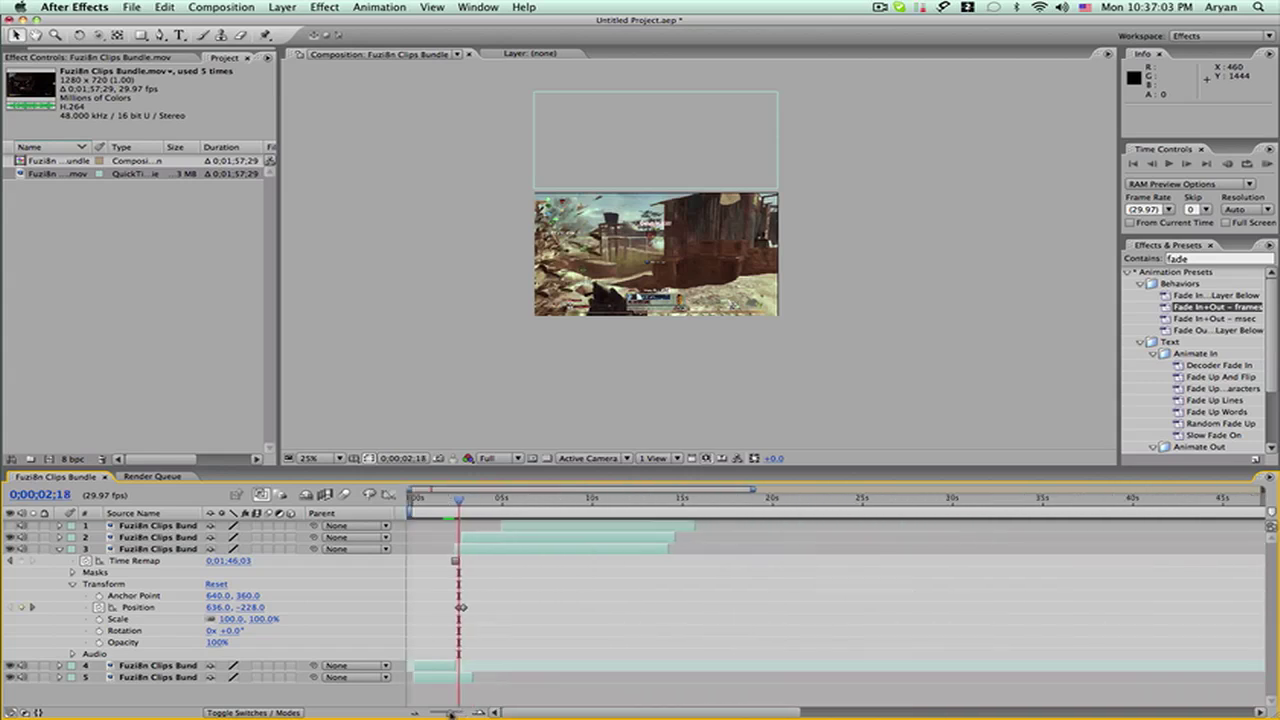
key(space)
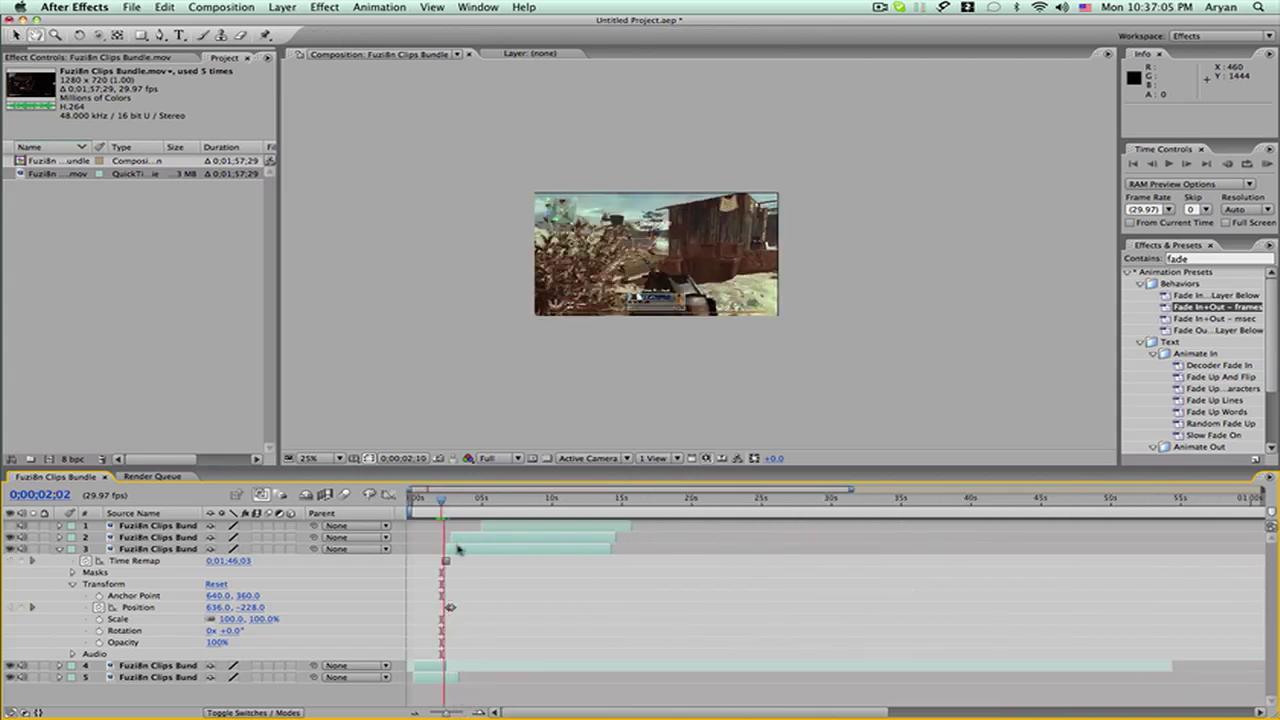
click(451, 608)
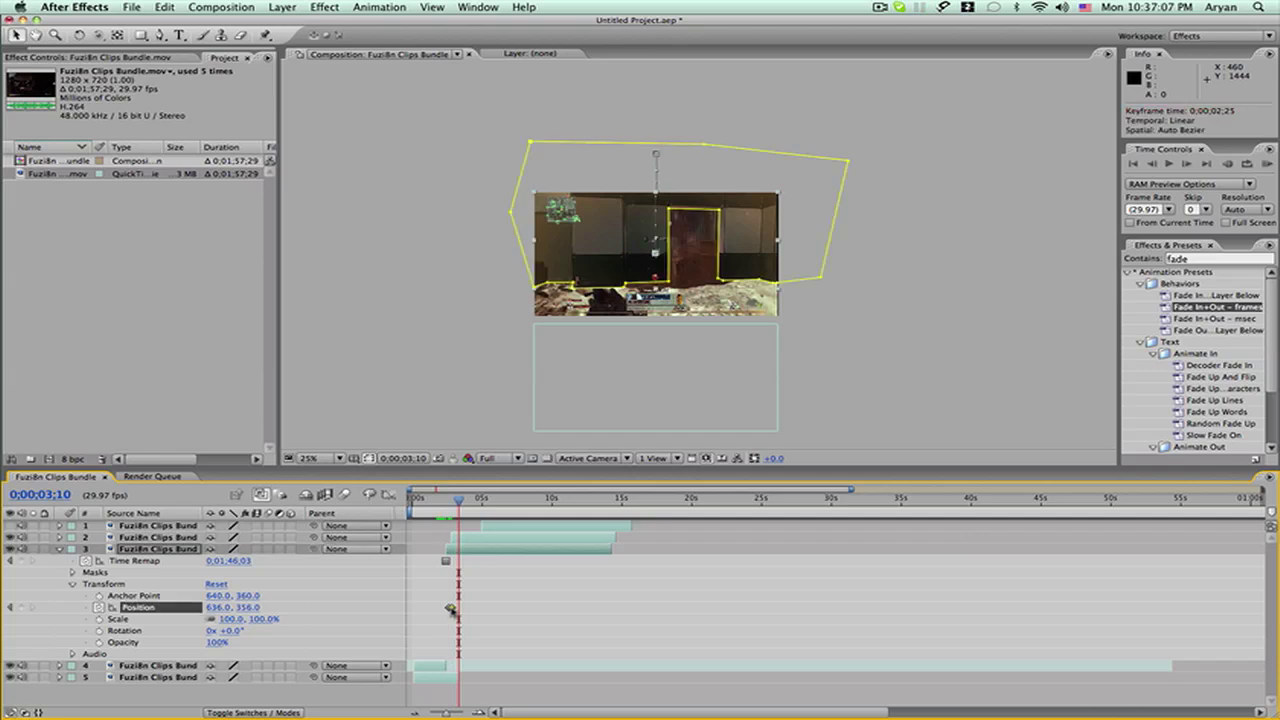
click(462, 598)
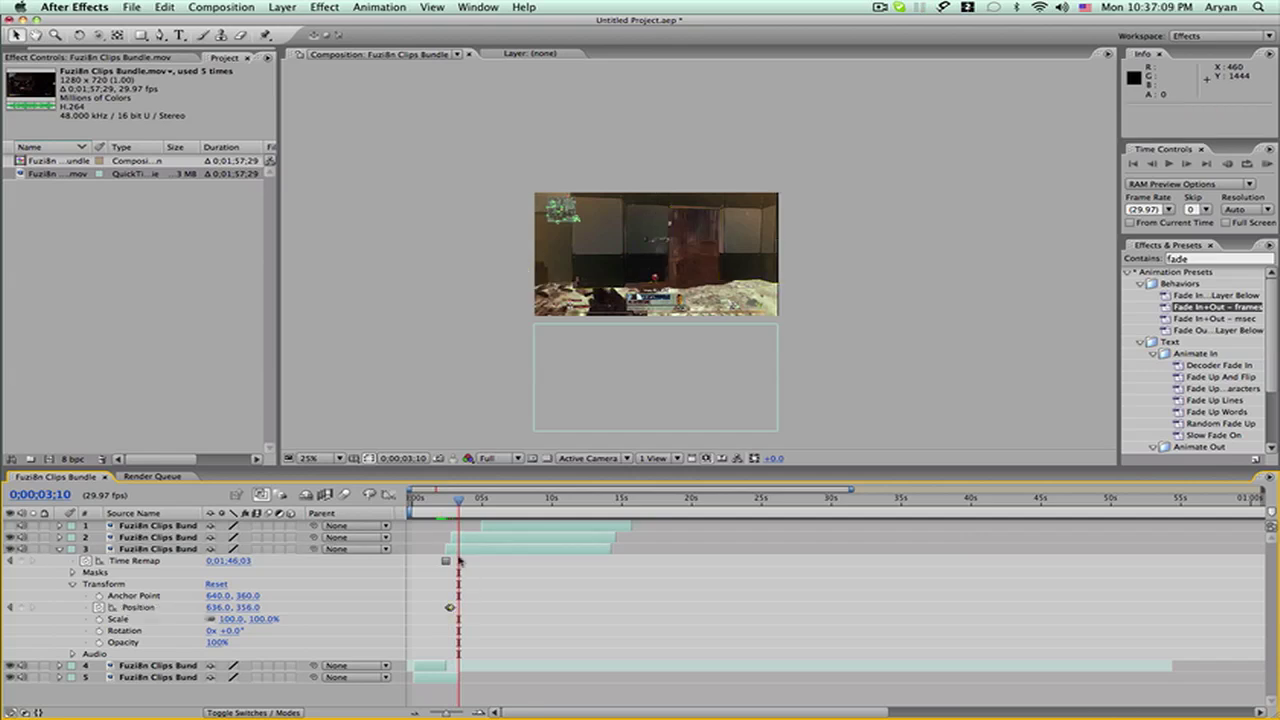
Play back the third layer's wall slide-in from just before its Position keyframes.
drag(449, 508, 443, 509)
key(space)
key(space)
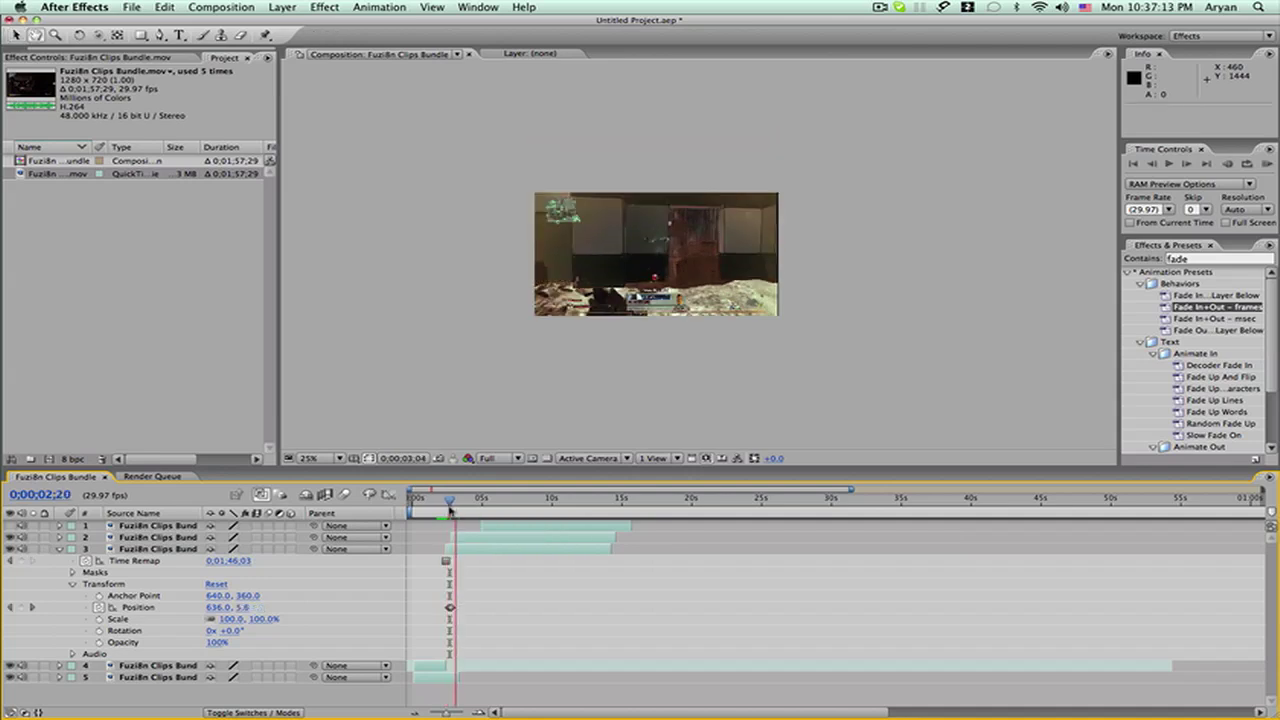
Add a Position keyframe to the second layer at 0;00;03;10 with the floor piece below the frame.
drag(451, 511, 457, 513)
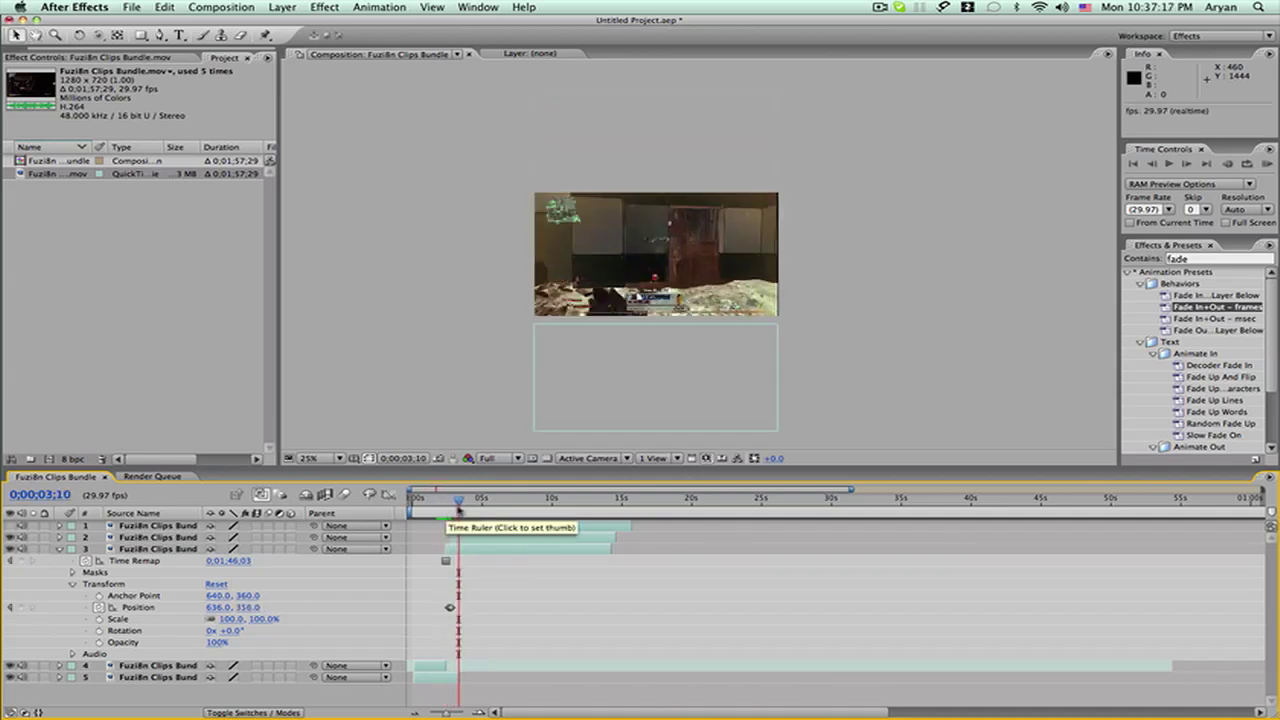
click(461, 539)
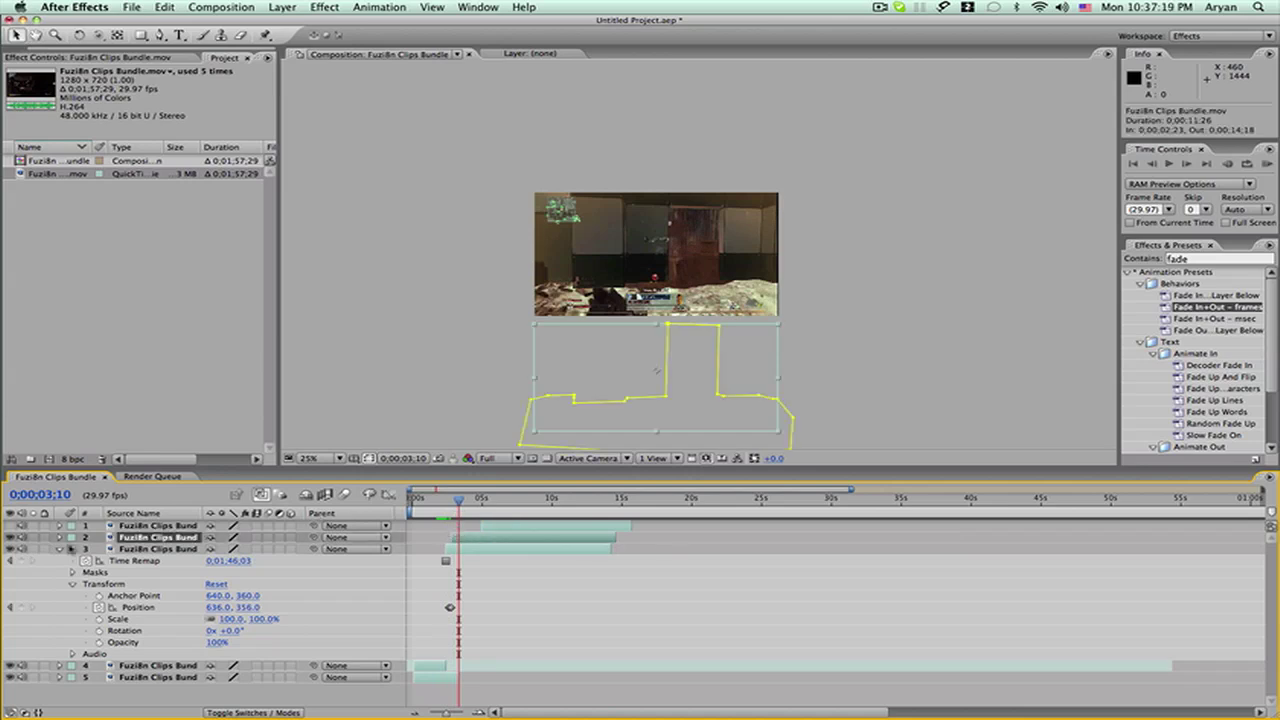
click(59, 549)
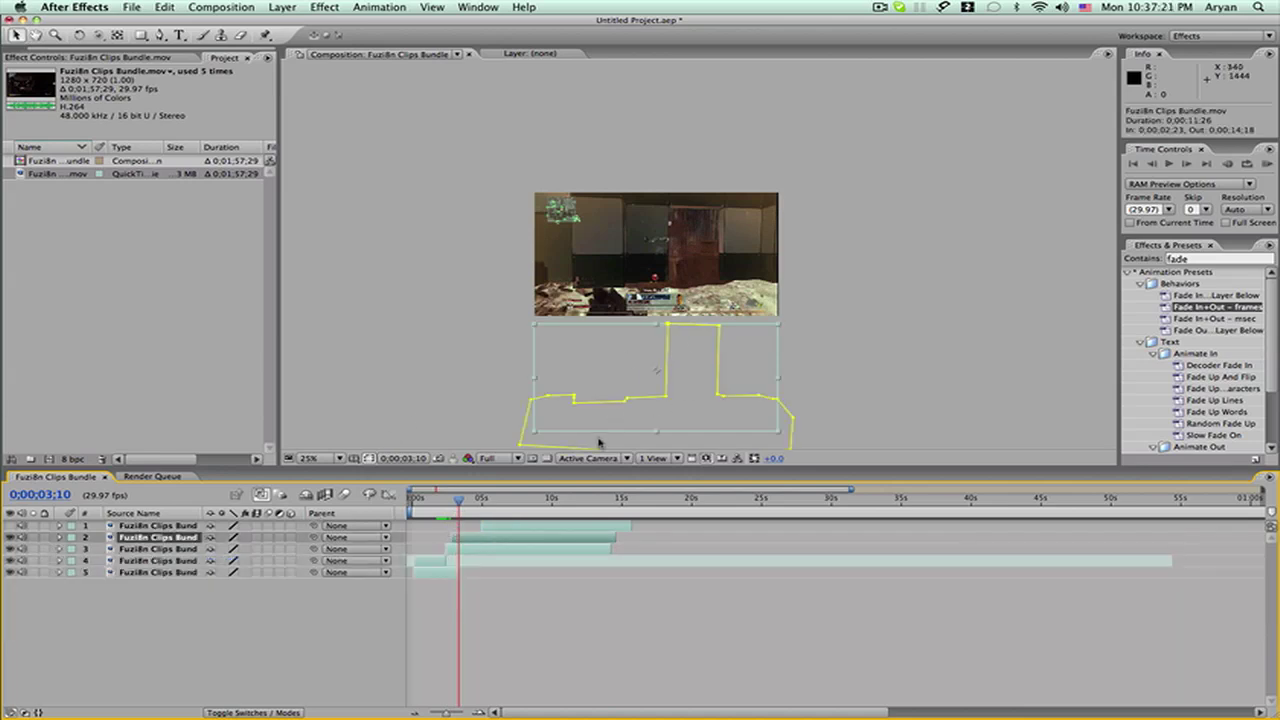
click(58, 538)
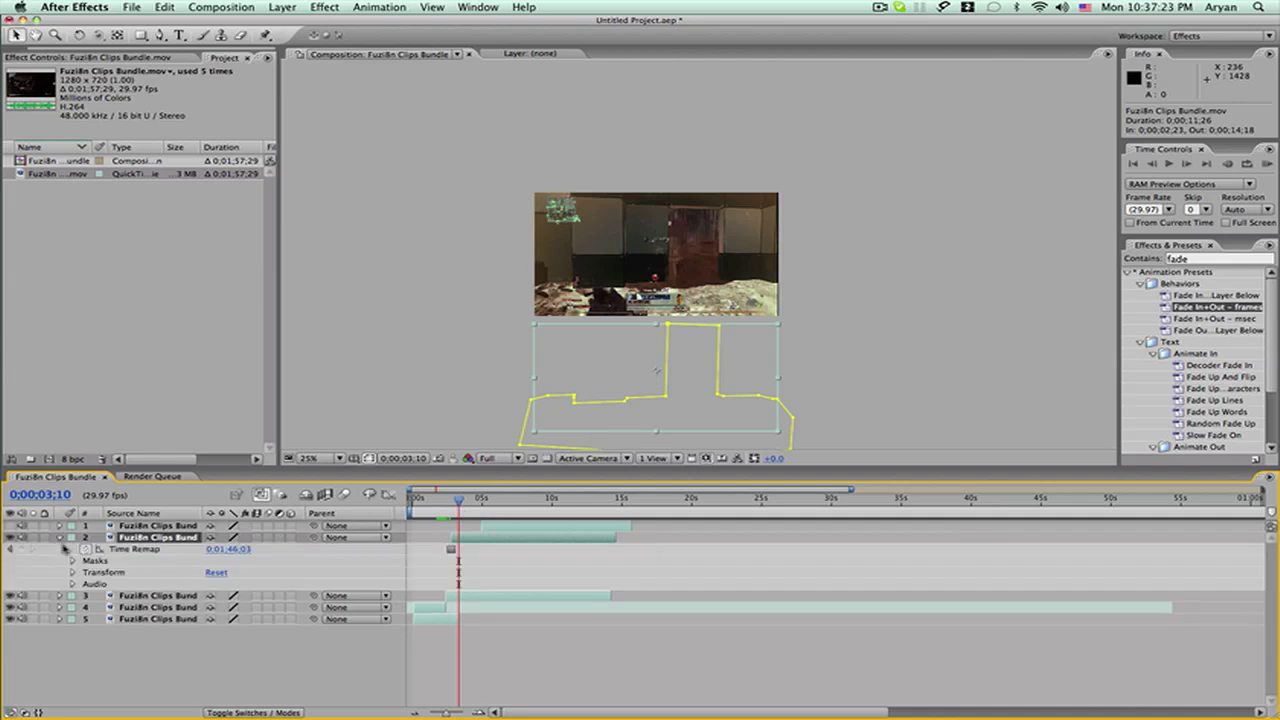
click(72, 573)
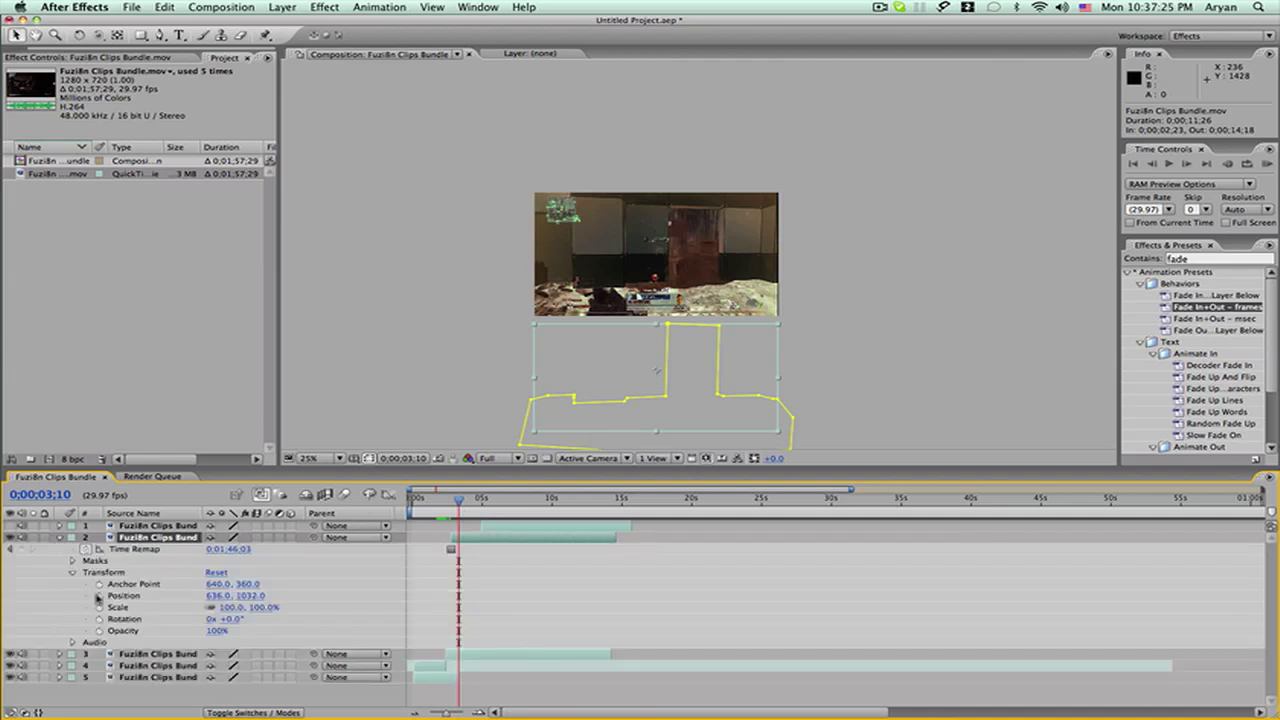
click(98, 597)
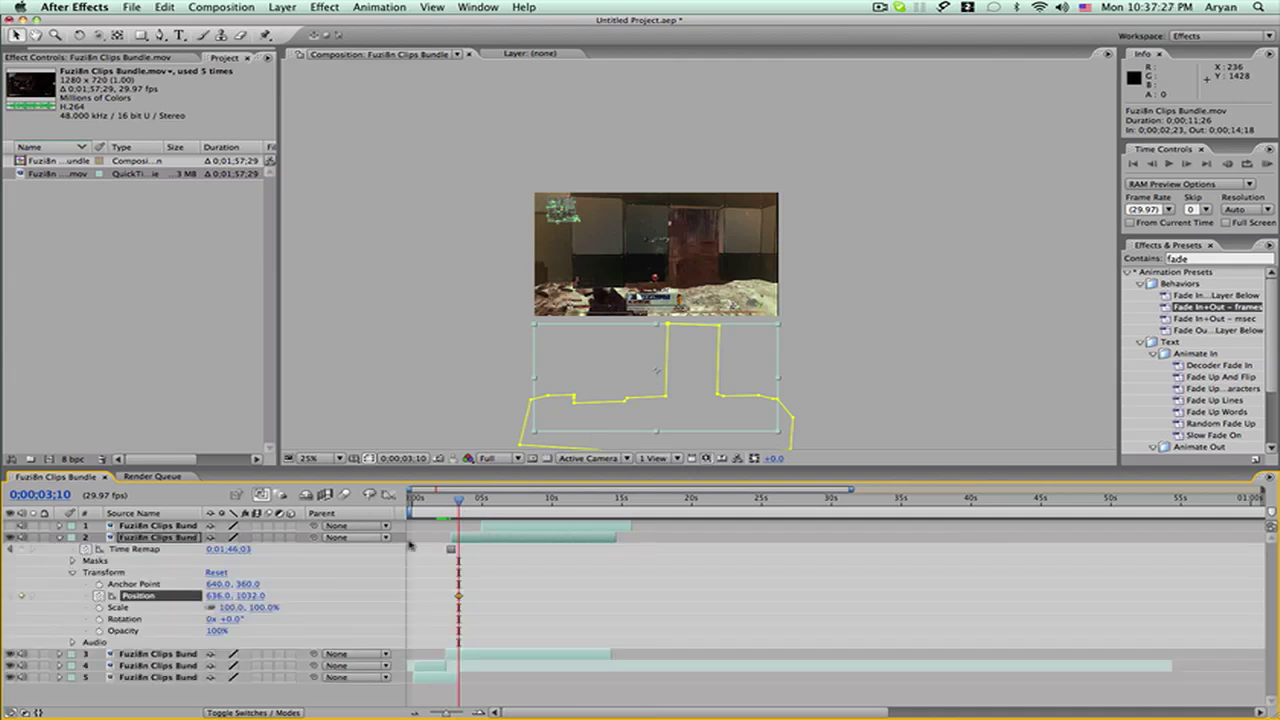
Keyframe the second layer's position at 0;00;03;12 by moving the floor straight up into the frame at 636, 364.
key(Page_Down)
key(Page_Down)
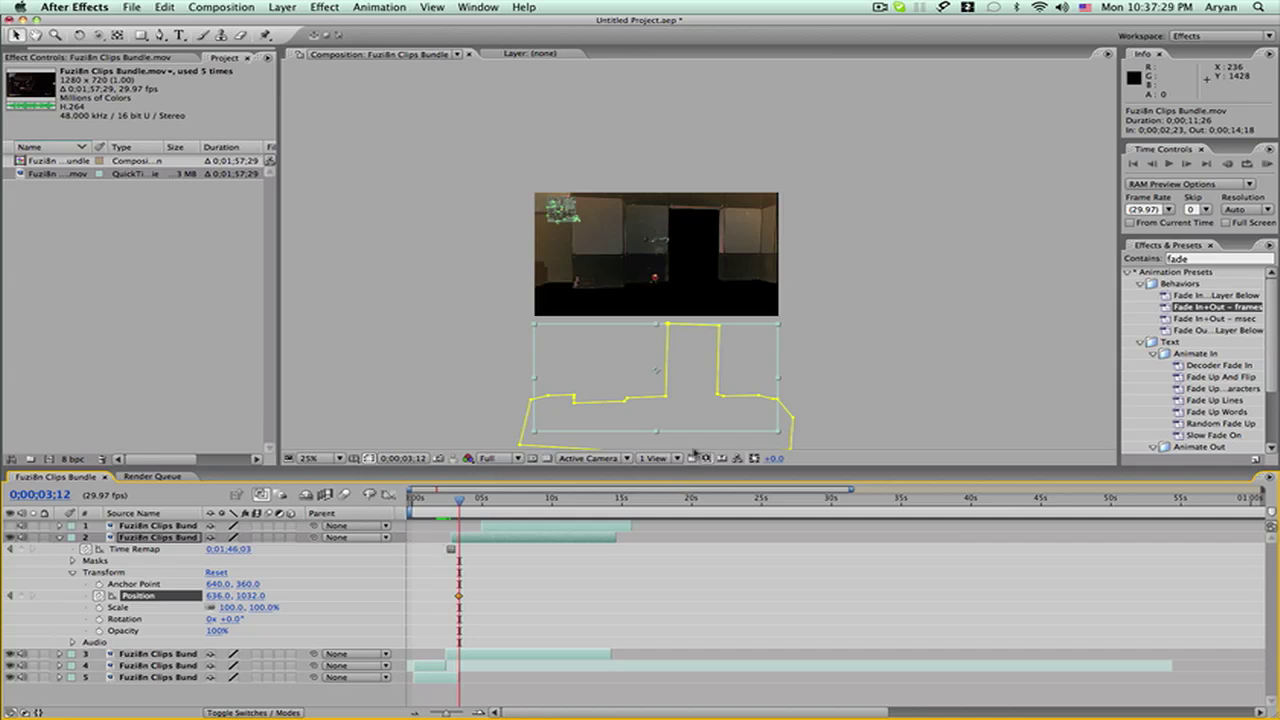
drag(683, 400, 701, 288)
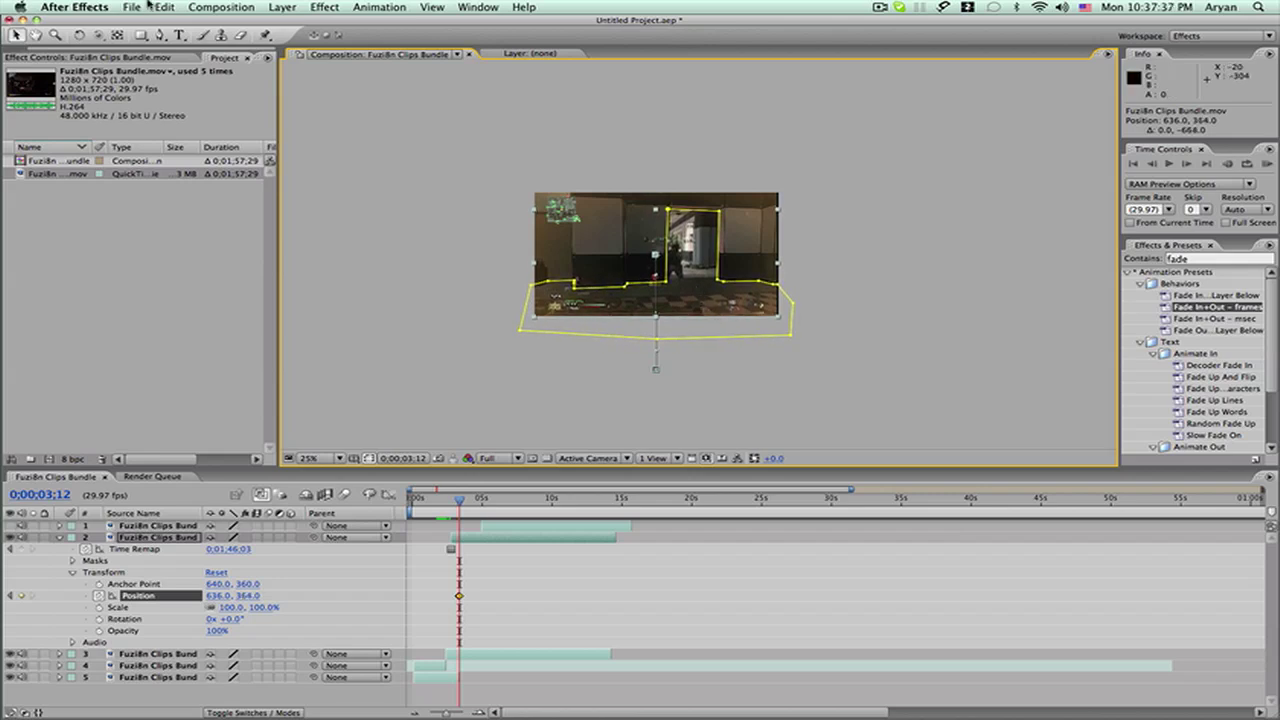
Delete the two upper doorway points from the second layer's mask so that it encloses only the floor.
click(162, 34)
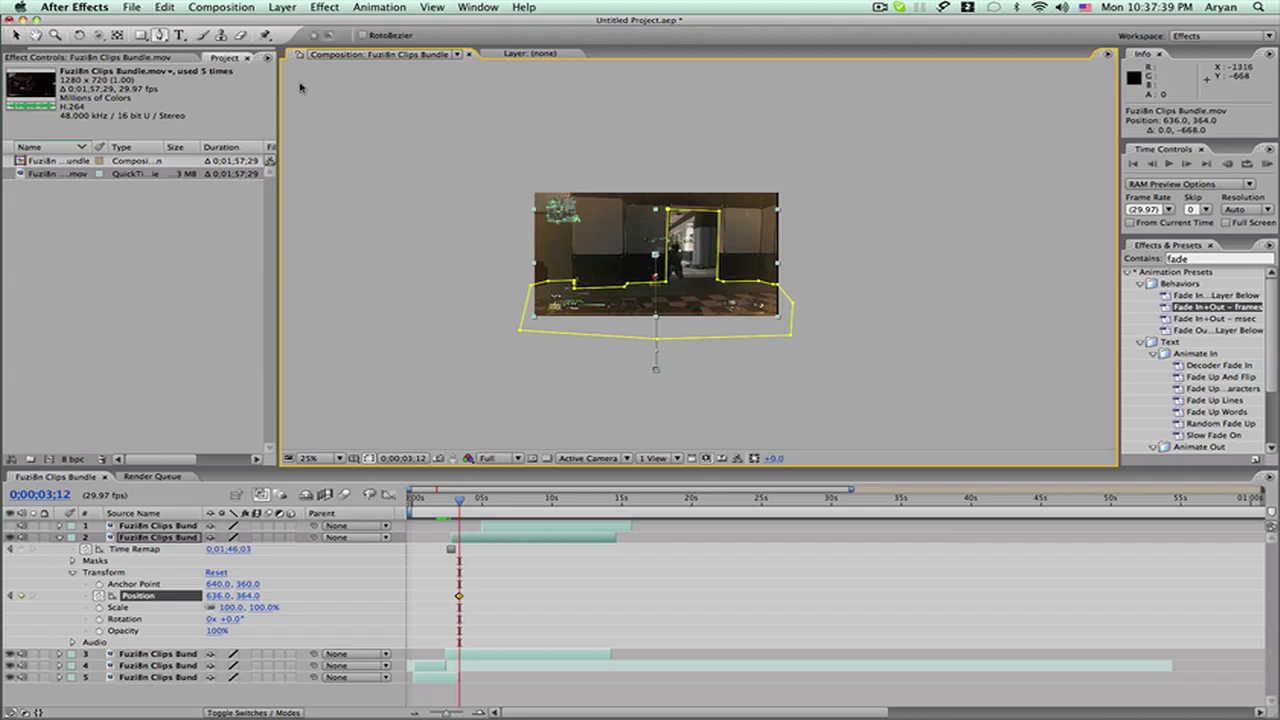
key(period)
key(period)
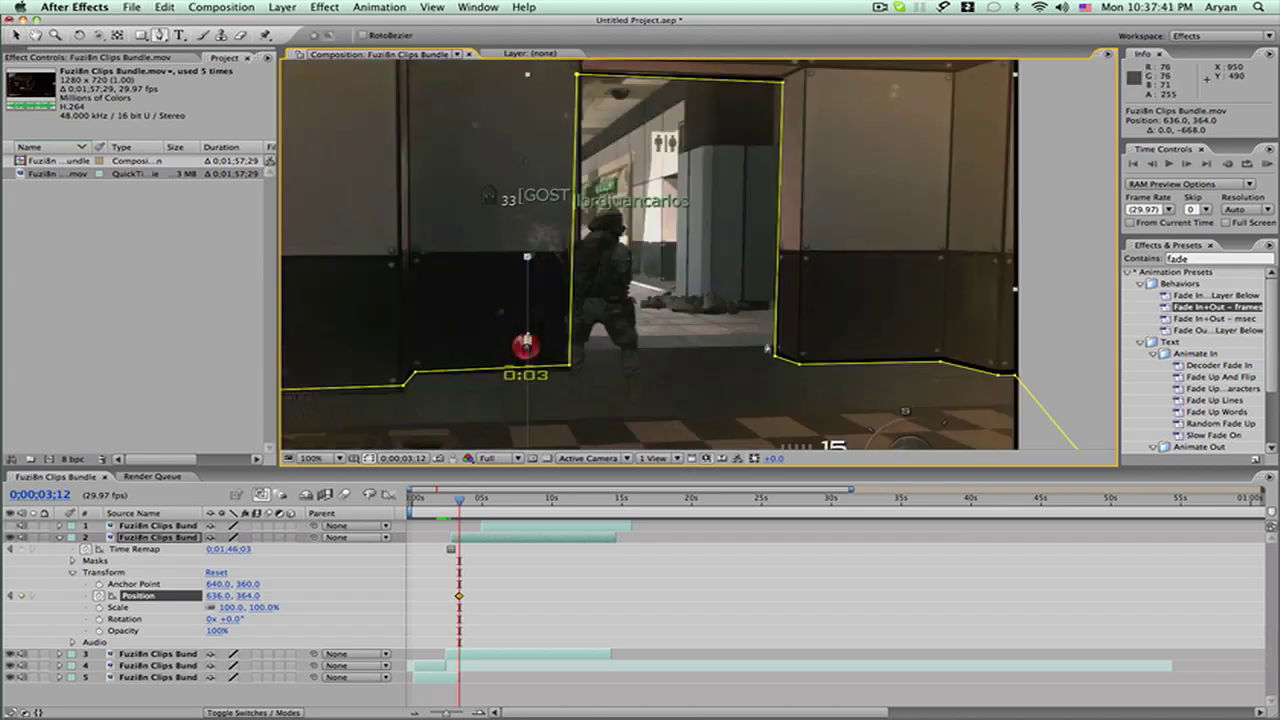
key(v)
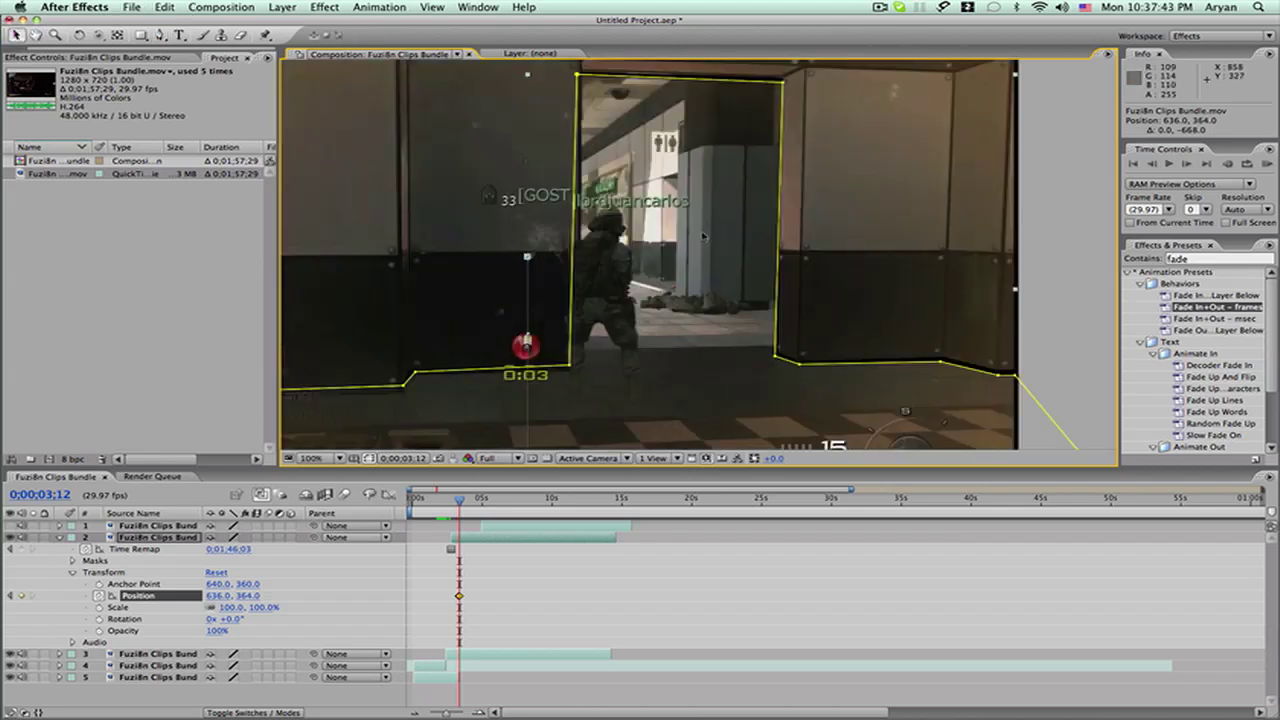
click(775, 358)
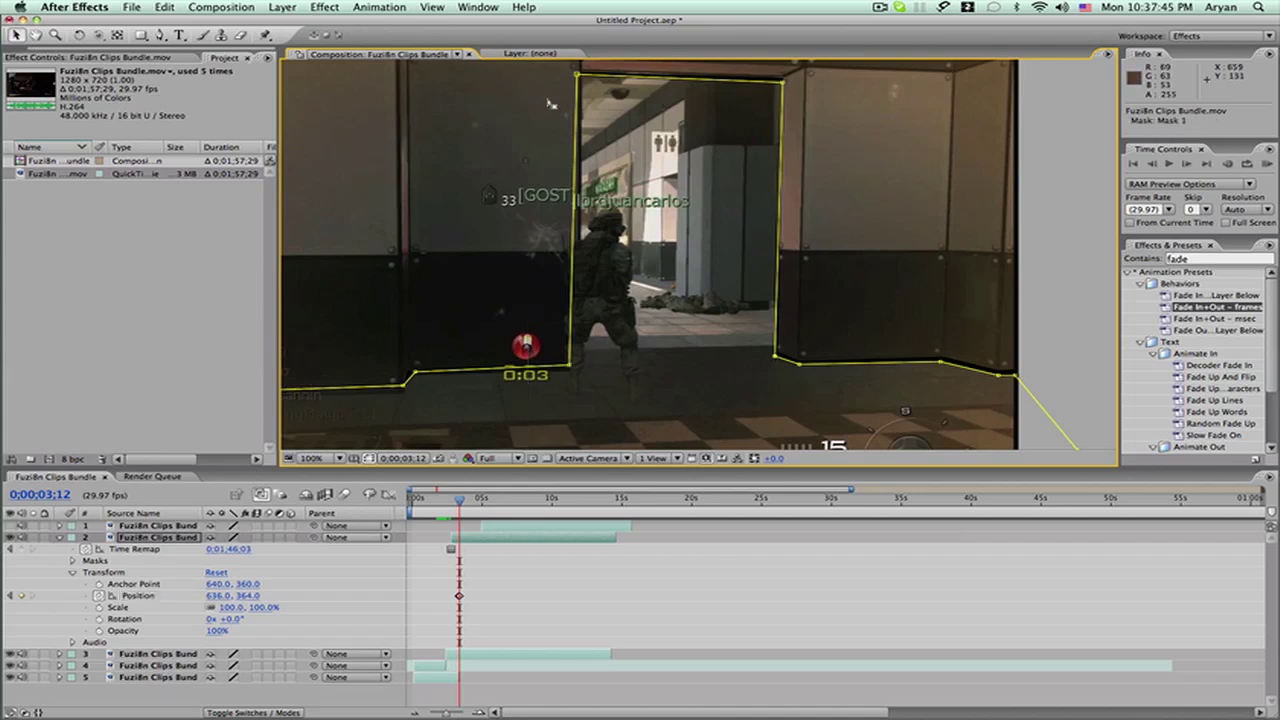
click(159, 36)
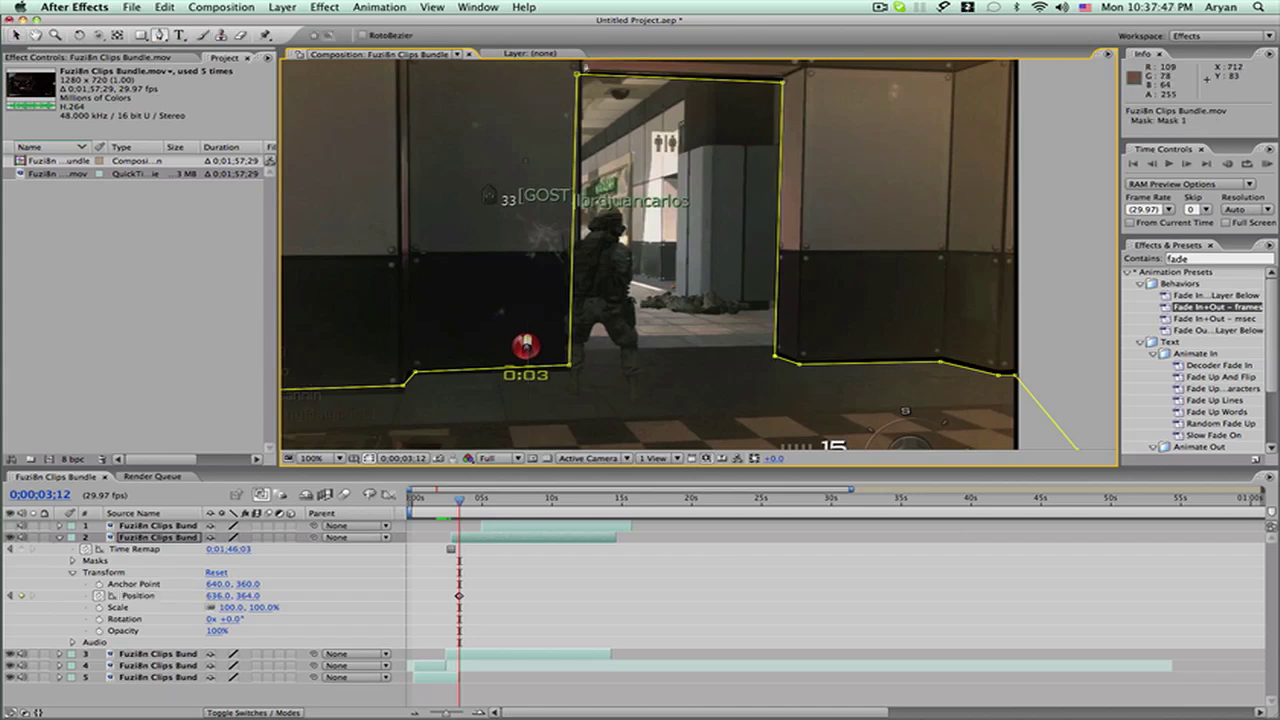
click(577, 75)
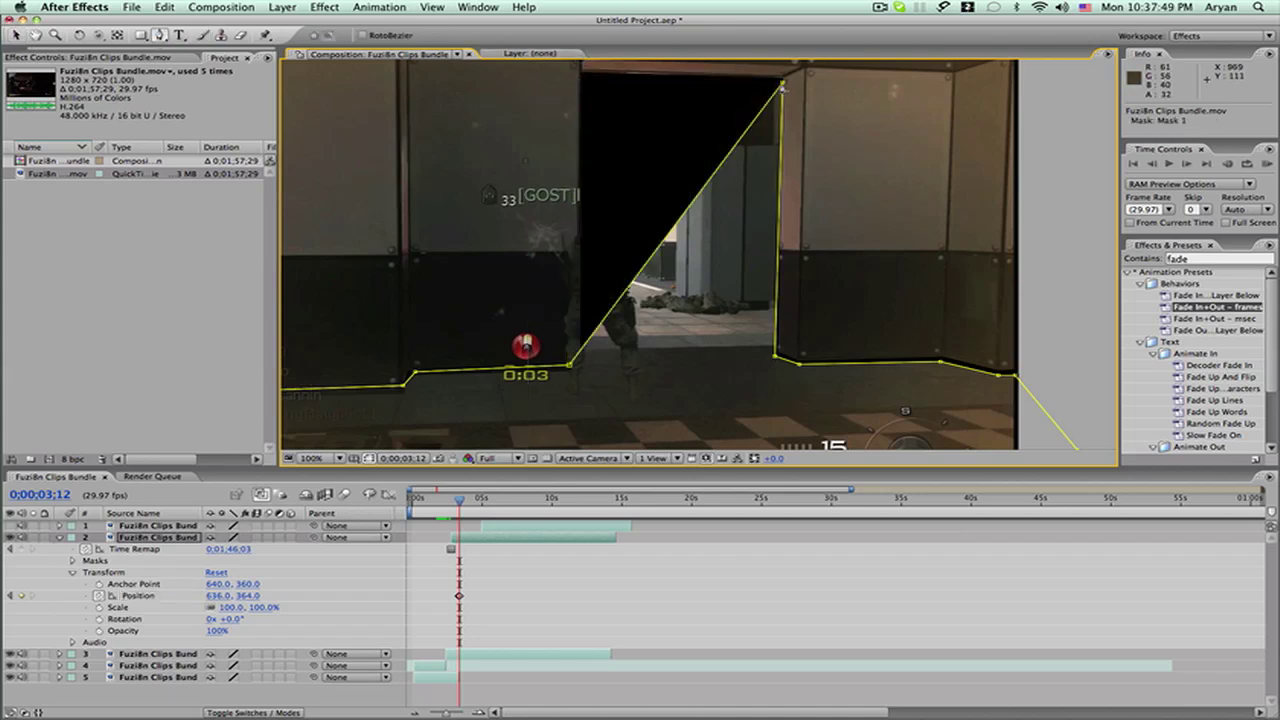
click(783, 83)
key(v)
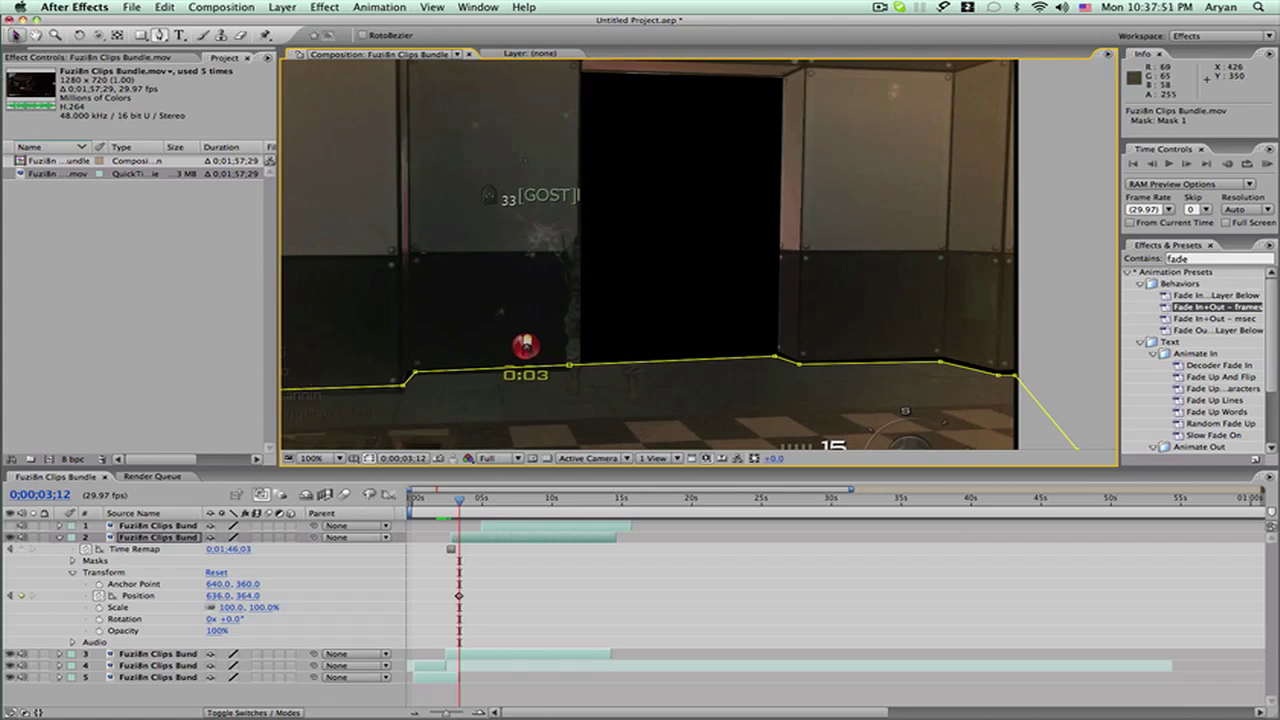
key(comma)
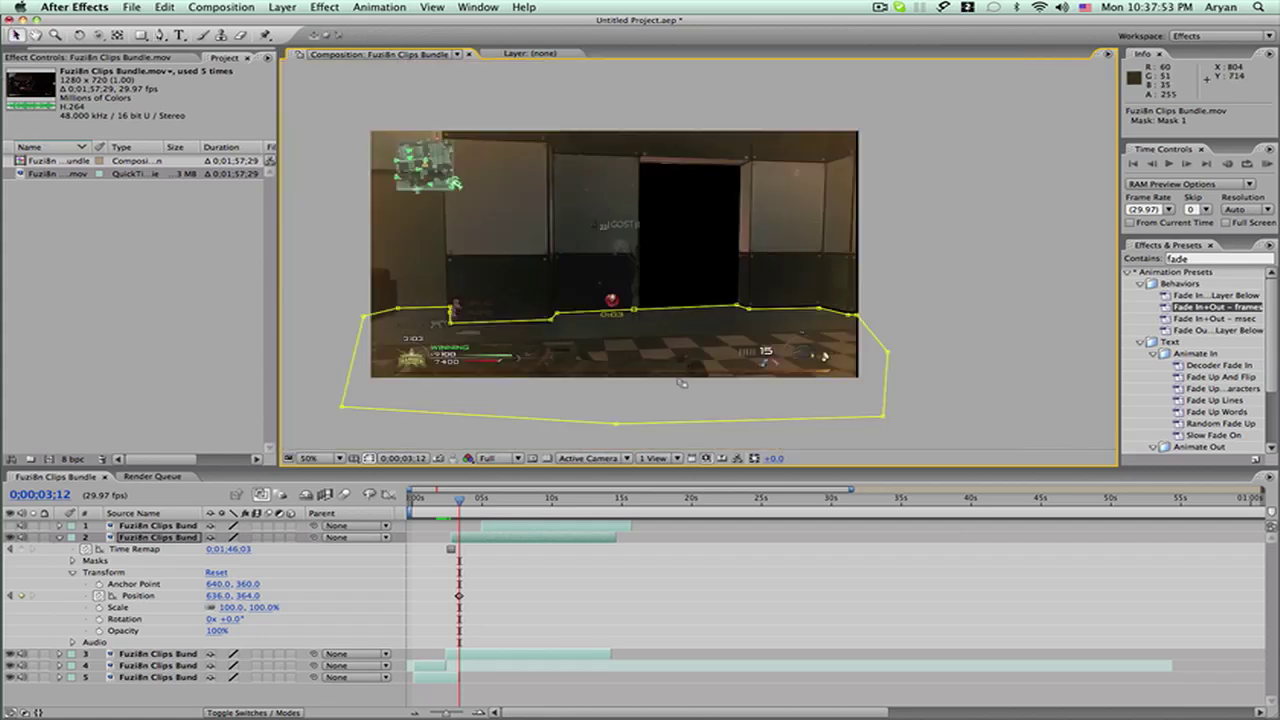
Retime the second layer's first Position keyframe to 0;00;03;08.
click(651, 603)
mouse_move(466, 505)
mouse_down()
mouse_move(445, 505)
mouse_move(462, 505)
mouse_up()
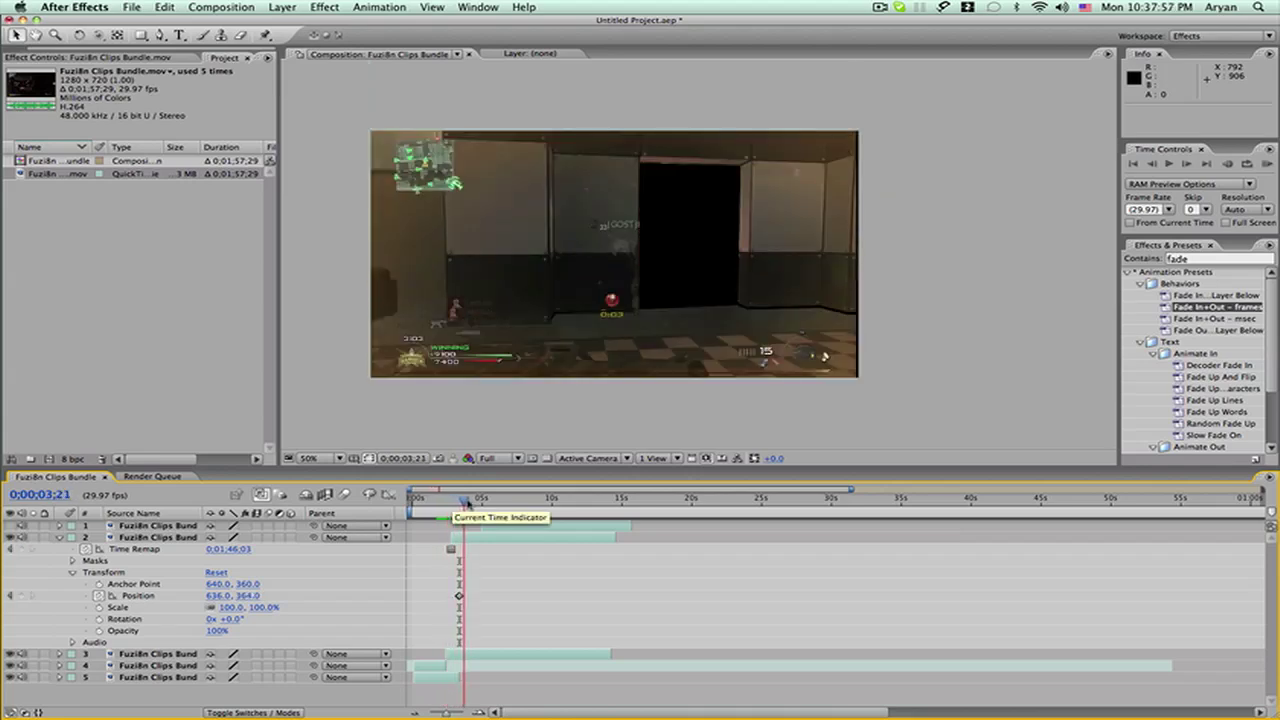
drag(439, 710, 462, 711)
drag(644, 596, 569, 596)
Play back the floor's slide-in from 0;00;03;05, and again from about 0;00;02;09 together with the walls.
click(514, 503)
drag(513, 503, 456, 503)
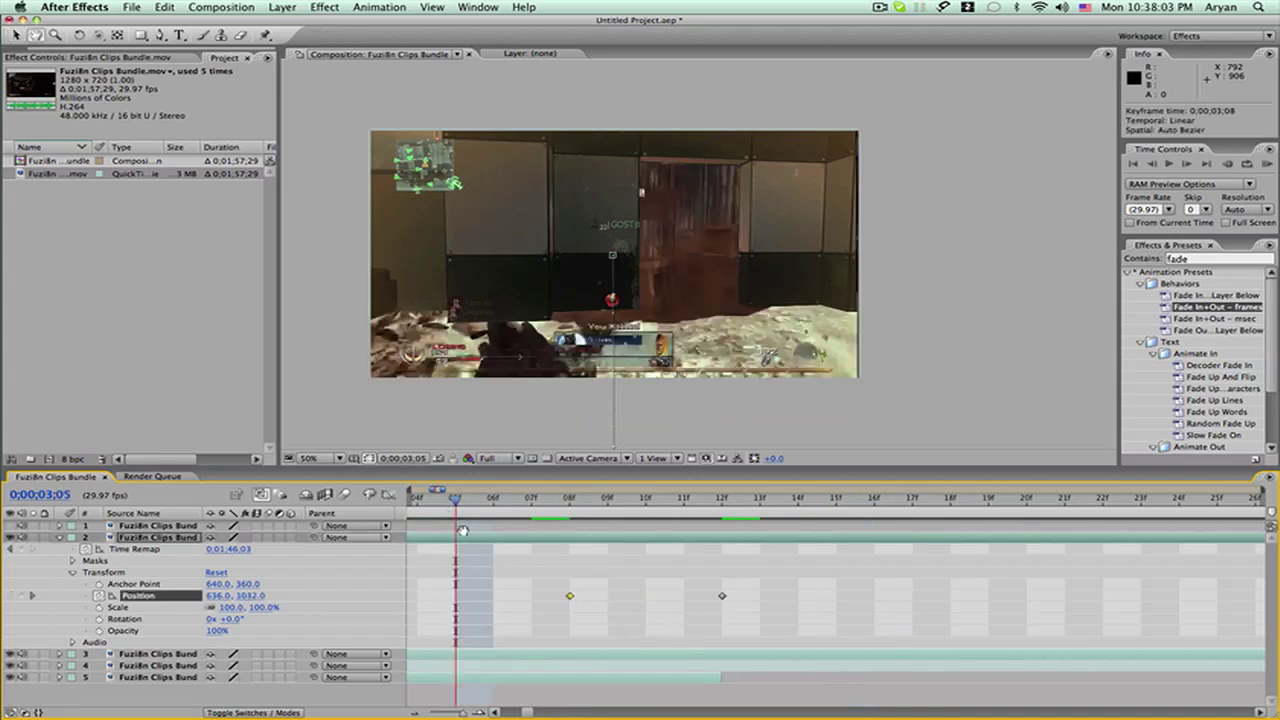
key(space)
key(space)
drag(608, 500, 724, 500)
drag(427, 713, 436, 713)
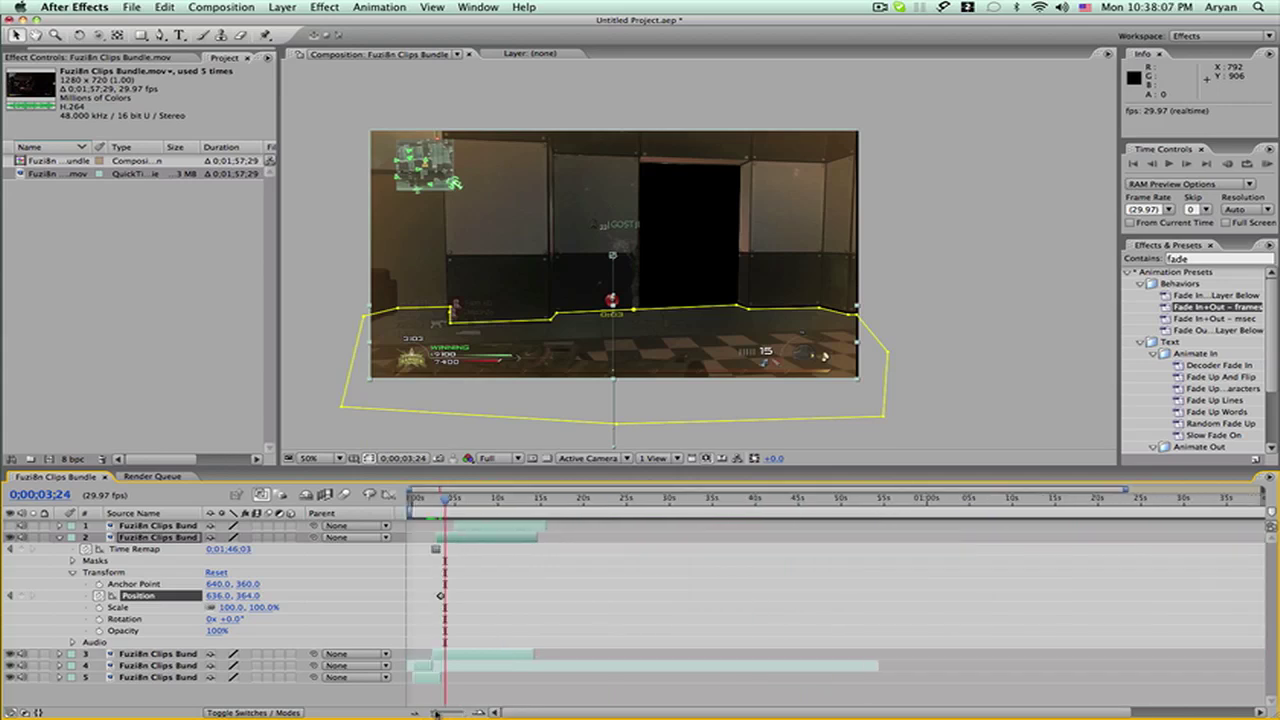
click(441, 597)
click(474, 586)
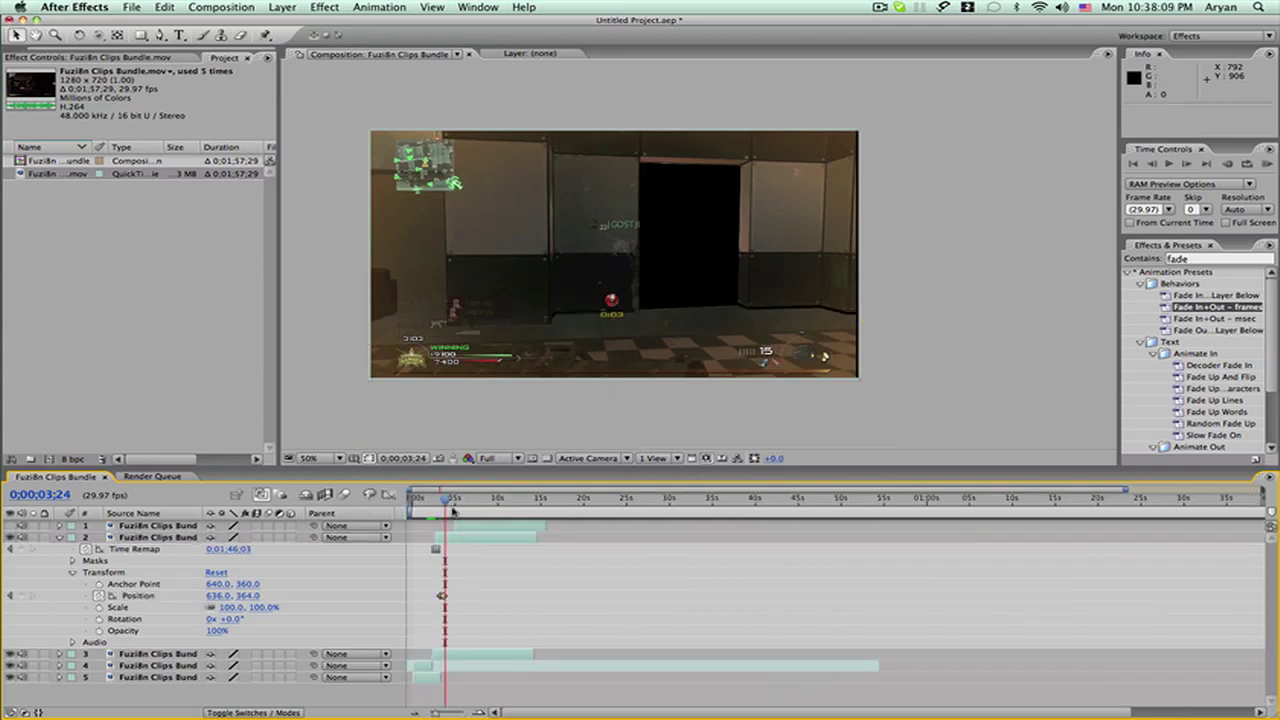
drag(445, 500, 433, 506)
key(space)
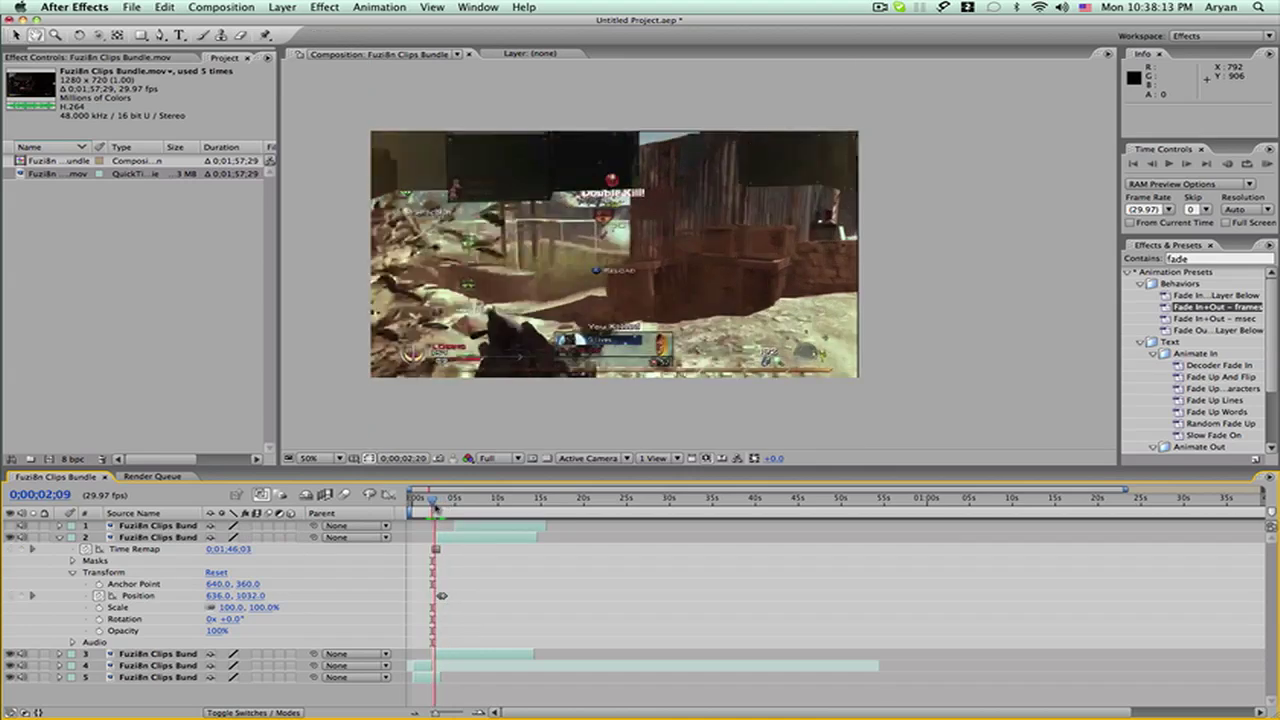
key(space)
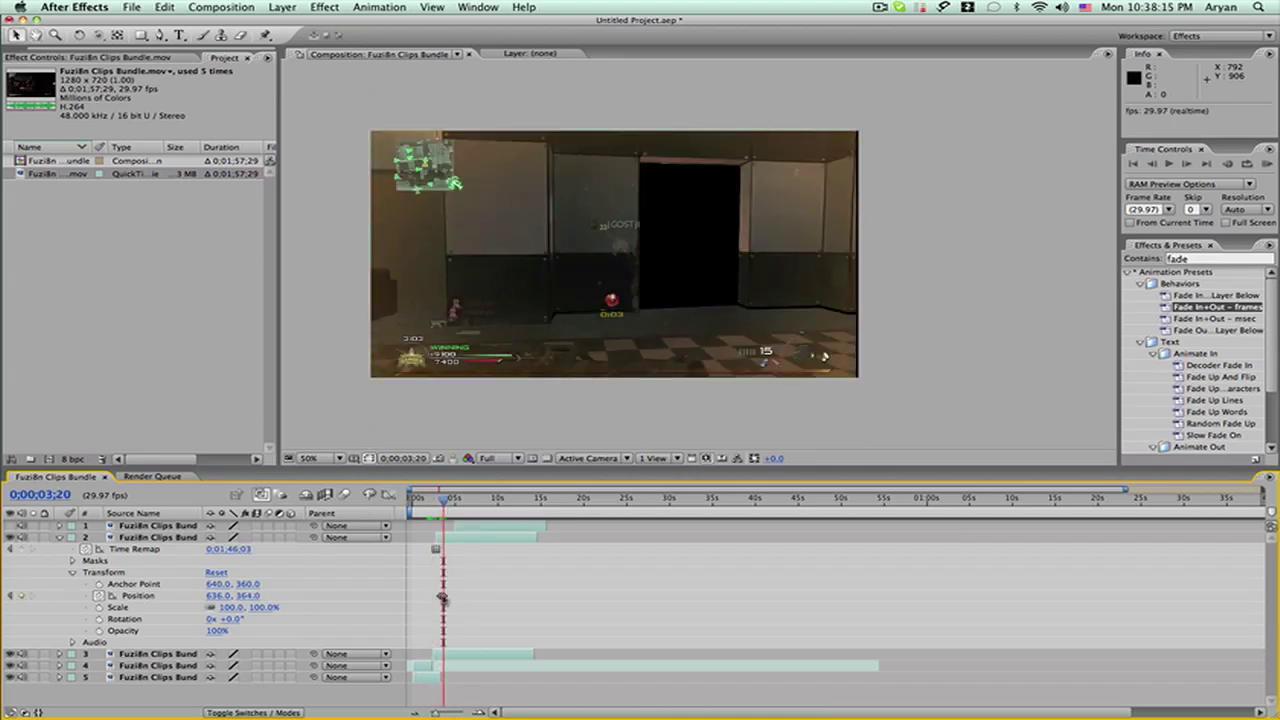
Retime the second layer's final Position keyframe to 0;00;03;17 and play back the slower floor slide-in.
click(442, 597)
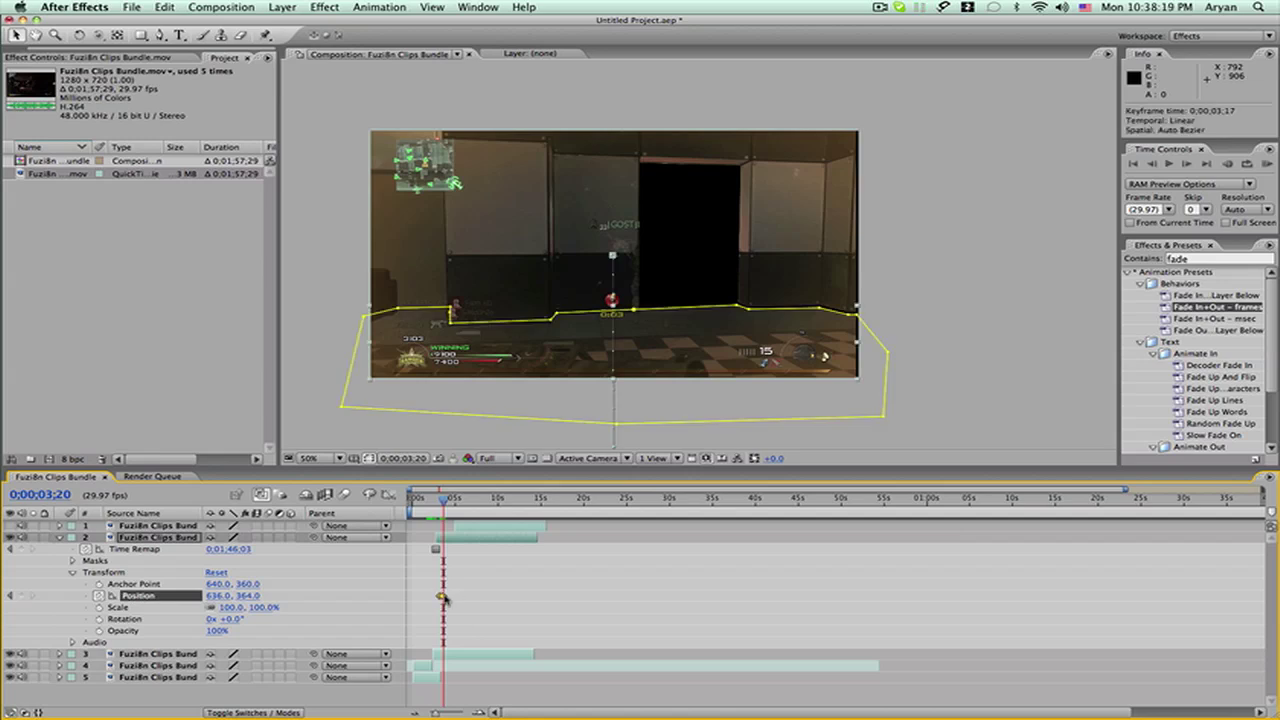
drag(456, 608, 433, 591)
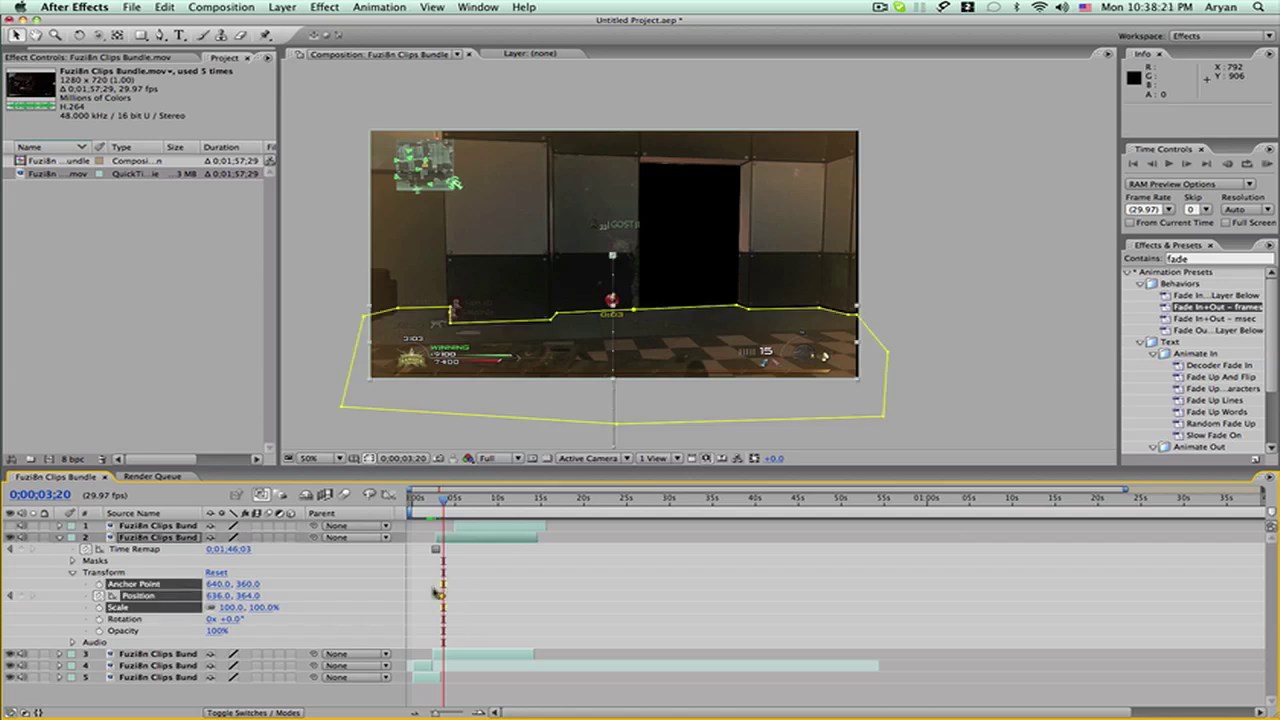
click(431, 499)
drag(435, 713, 447, 712)
click(490, 670)
drag(450, 501, 432, 503)
key(space)
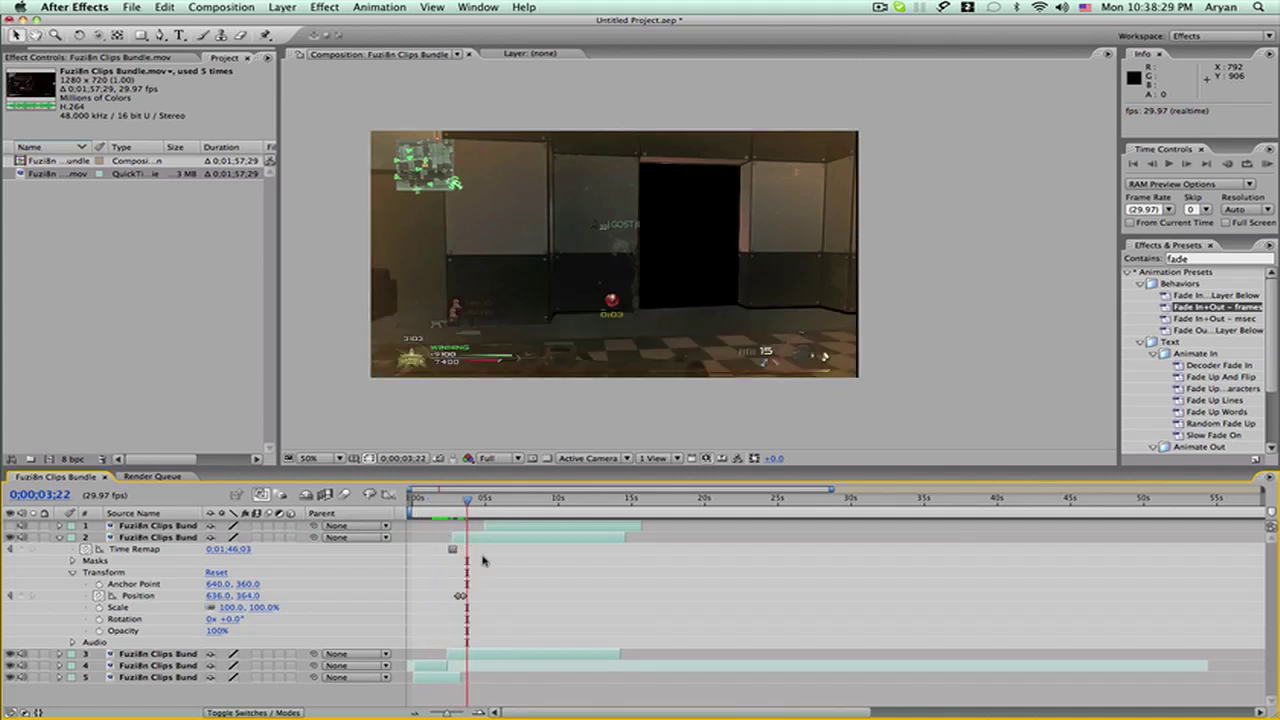
Shift the second layer to start level with the third layer, and move its two Position keyframes earlier to begin at 0;00;03;00.
drag(448, 586, 463, 602)
click(483, 588)
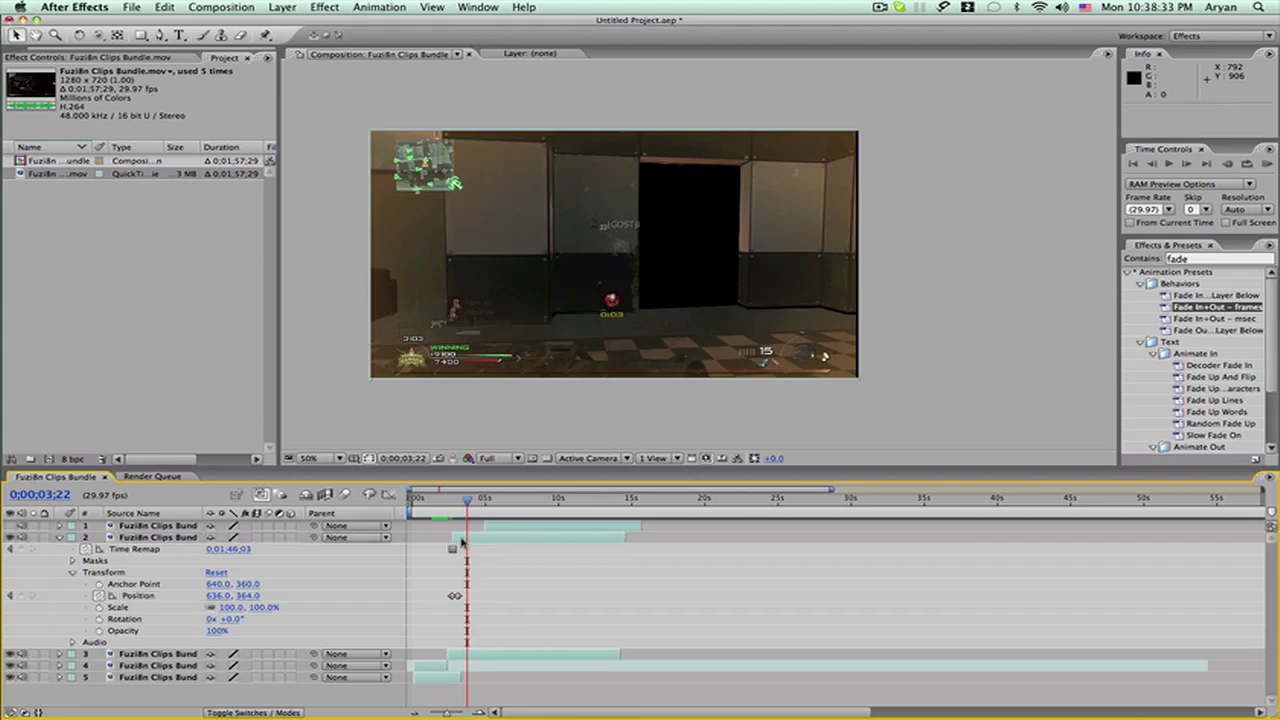
drag(461, 539, 456, 539)
drag(437, 587, 454, 596)
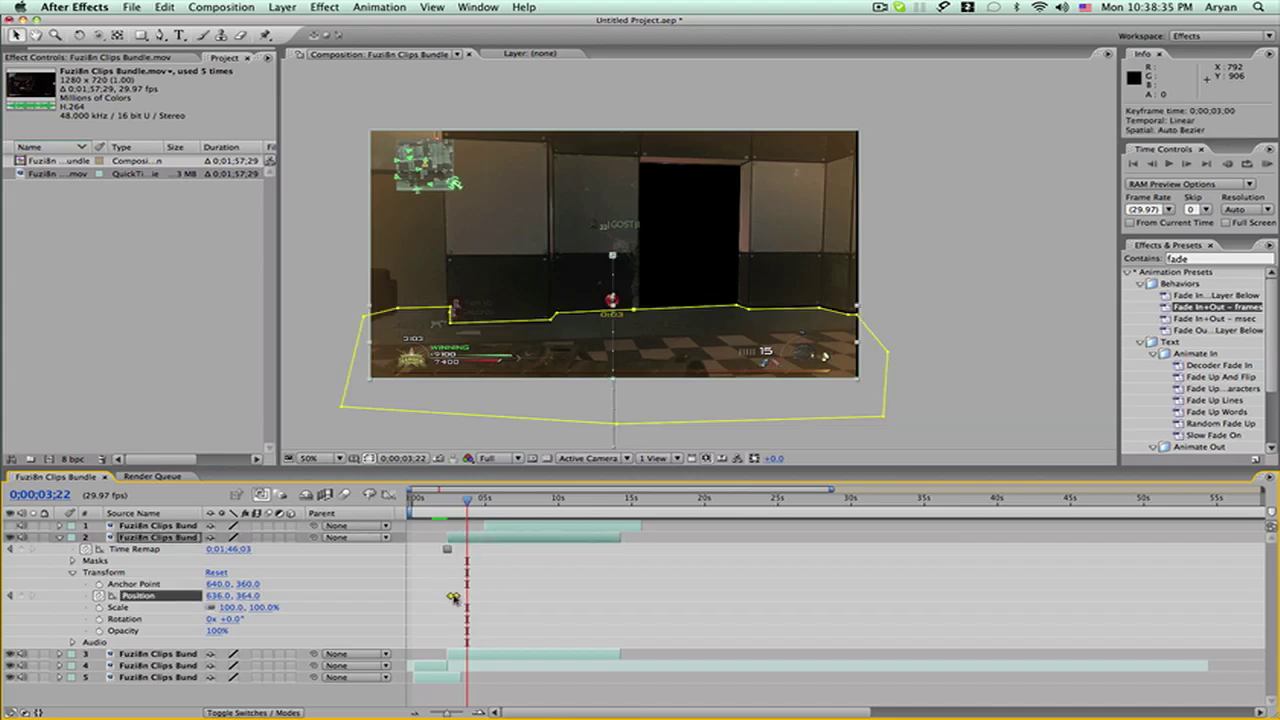
click(471, 570)
Play back the retimed transition from about 0;00;01;26.
drag(445, 506, 440, 512)
key(space)
key(space)
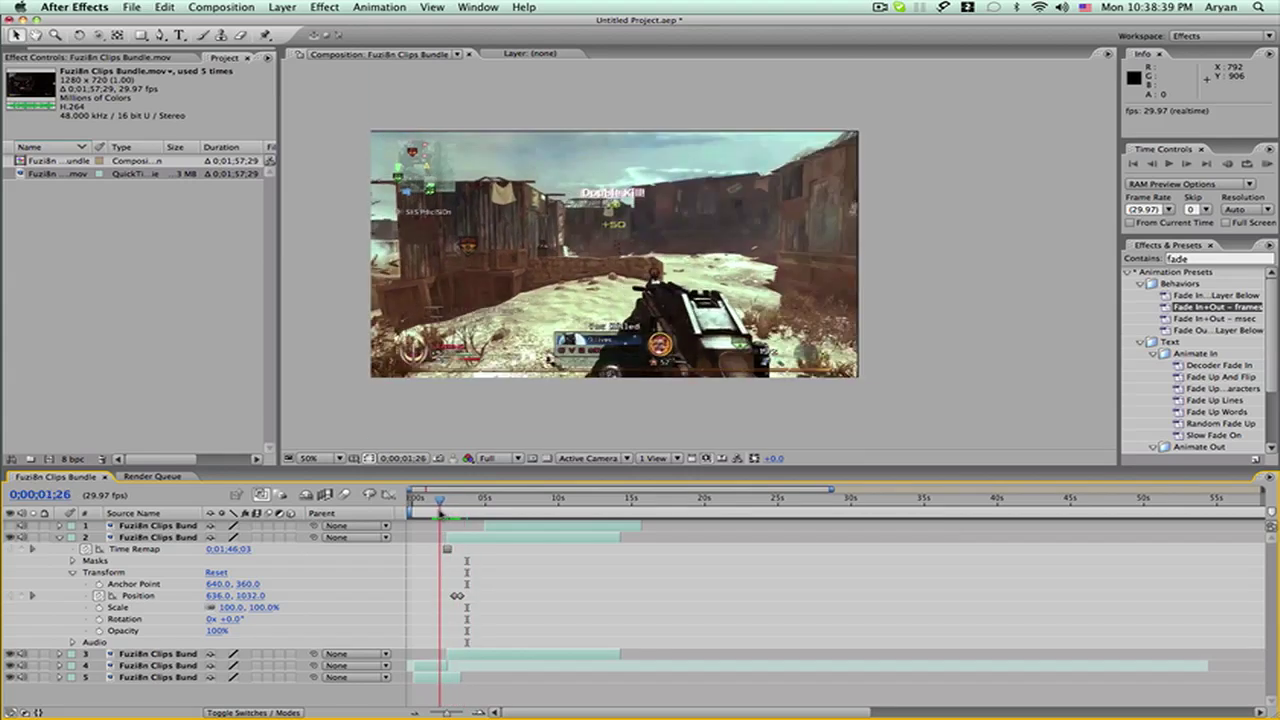
key(space)
Reveal the third layer's Position keyframes and scrub from 0;00;02;07 to 0;00;03;07 to compare the wall and floor timing.
click(60, 655)
scroll(381, 611, down, 2)
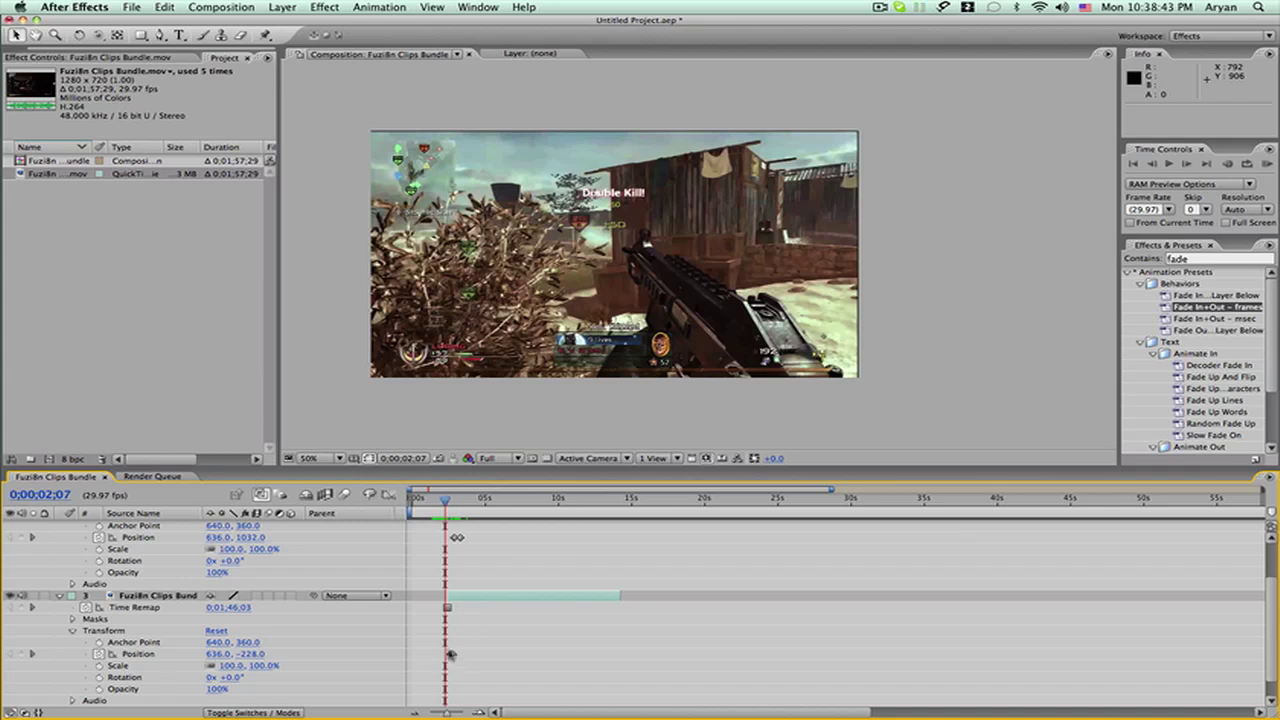
drag(446, 508, 453, 508)
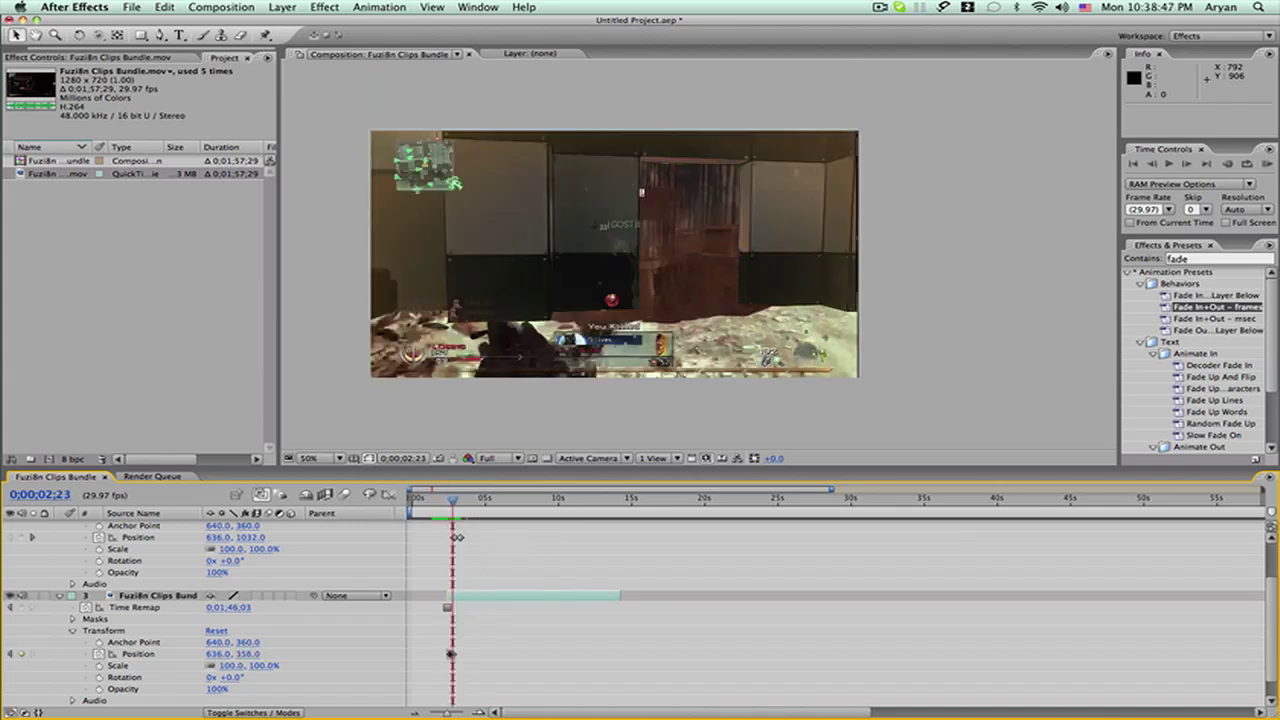
click(451, 654)
drag(453, 507, 459, 508)
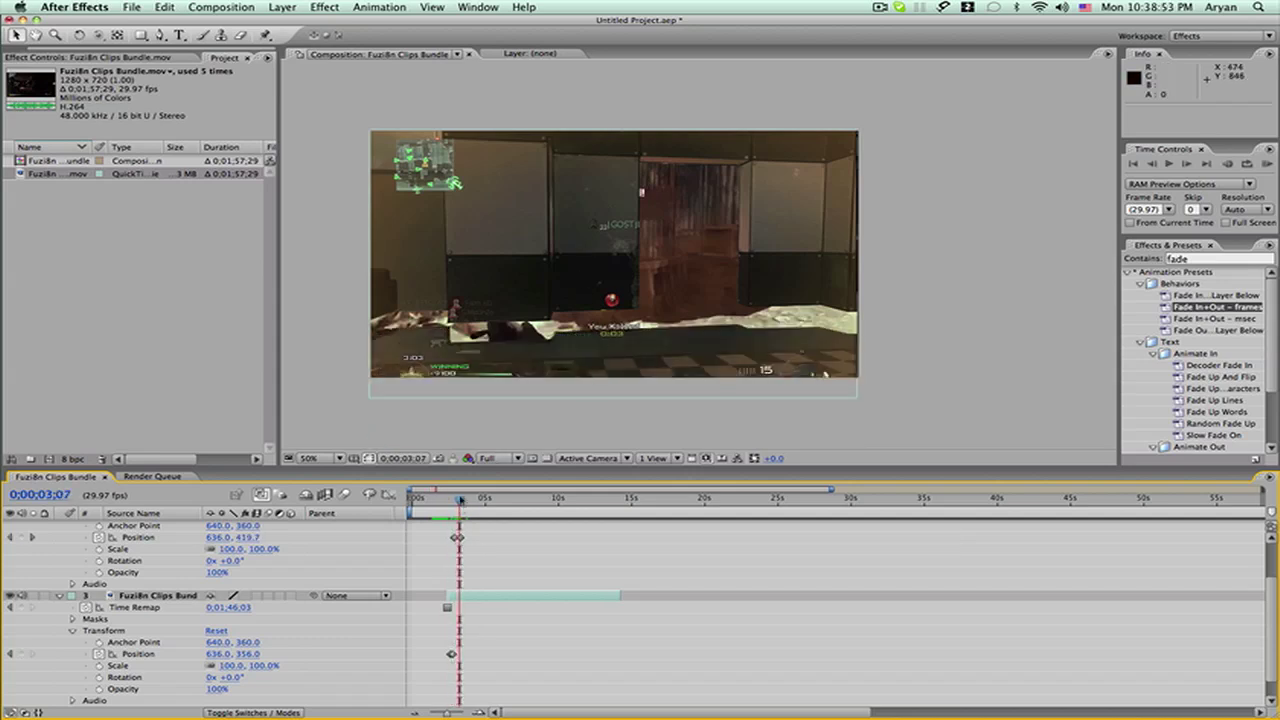
Collapse the properties of the second and third layers and move the current time to 0;00;03;12.
scroll(30, 541, up, 3)
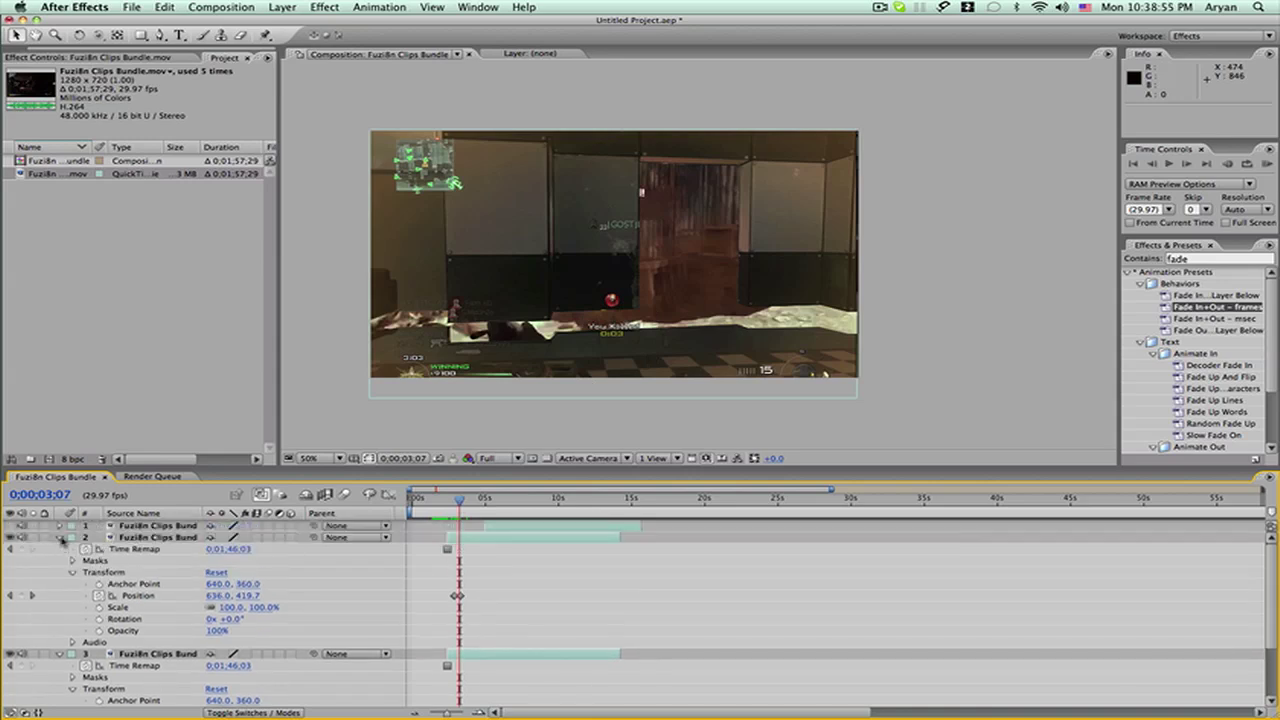
click(60, 538)
key(ctrl+grave)
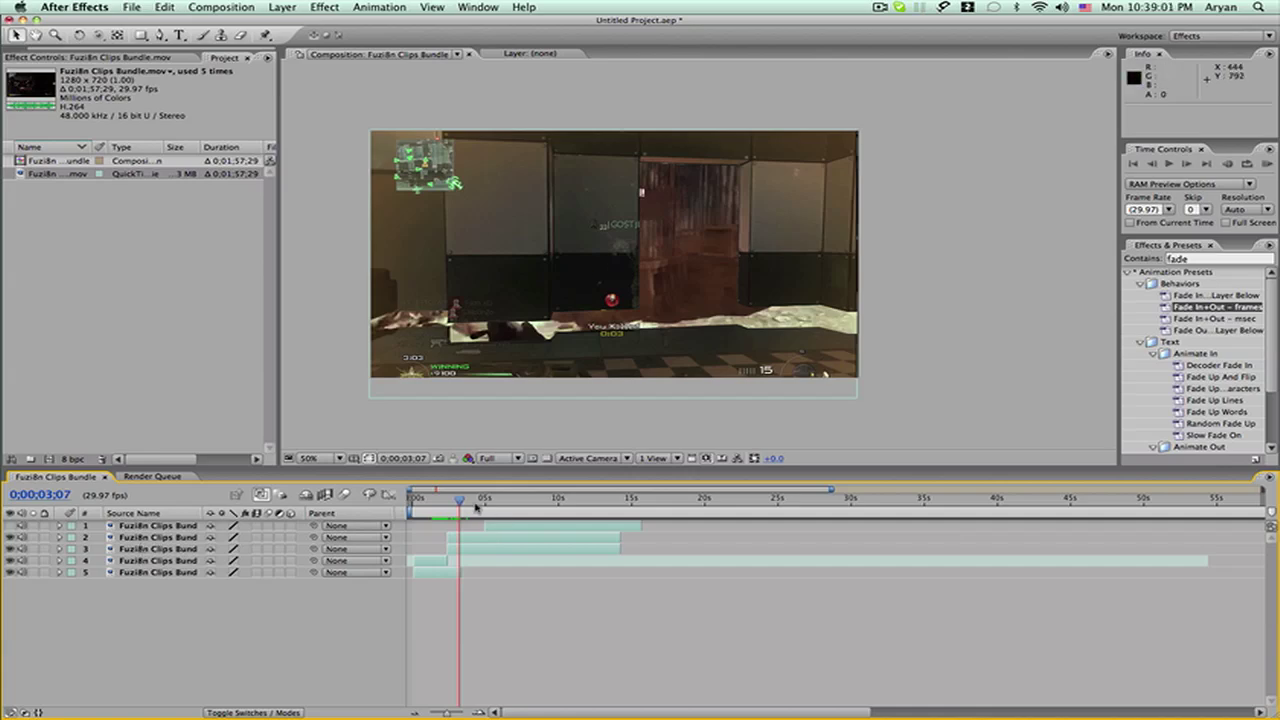
mouse_move(459, 502)
mouse_down()
mouse_move(443, 502)
mouse_move(461, 503)
mouse_up()
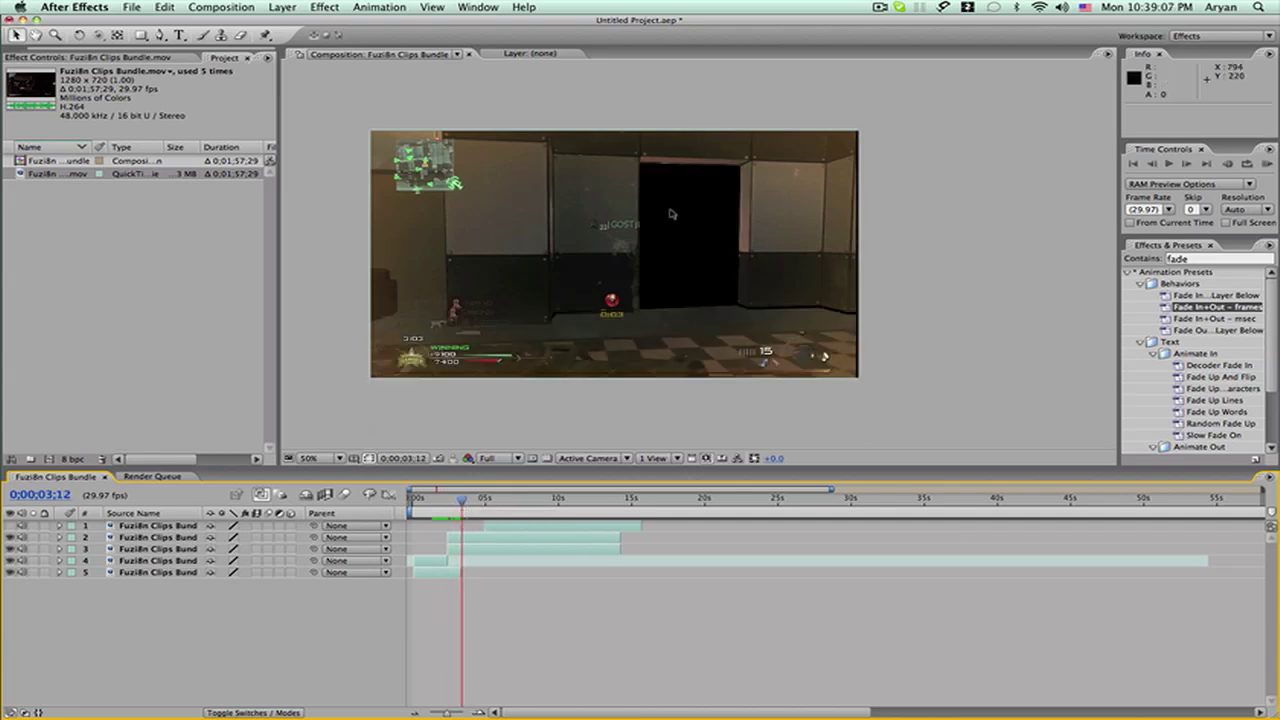
Shift the top doorway layer earlier to start at 0;00;02;20, turn its visibility on, and reveal its Transform properties.
drag(506, 528, 474, 530)
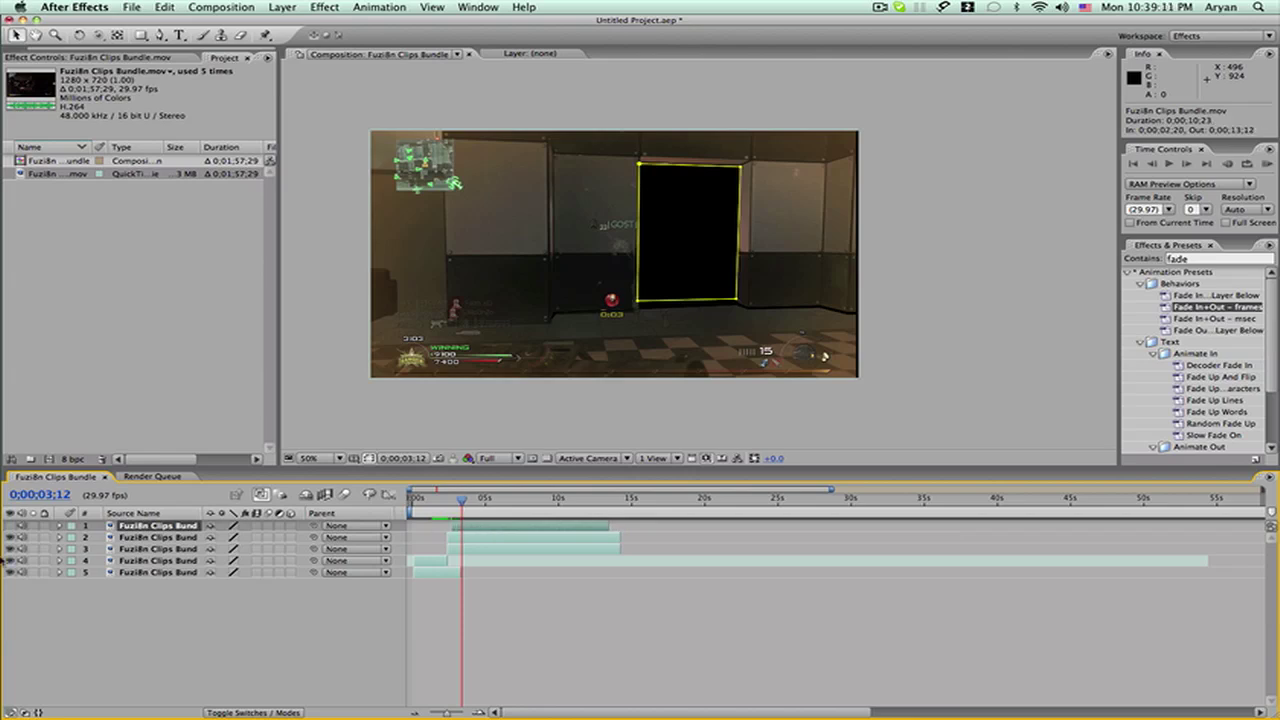
click(549, 635)
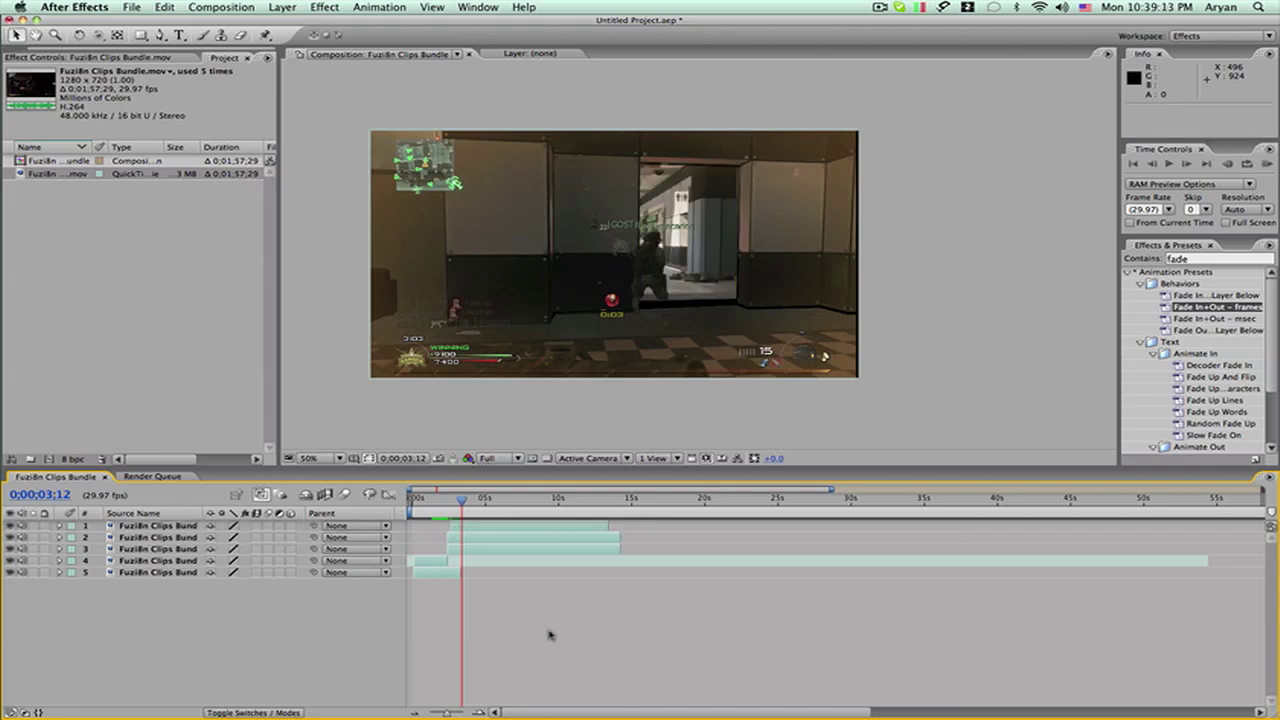
click(494, 527)
click(59, 525)
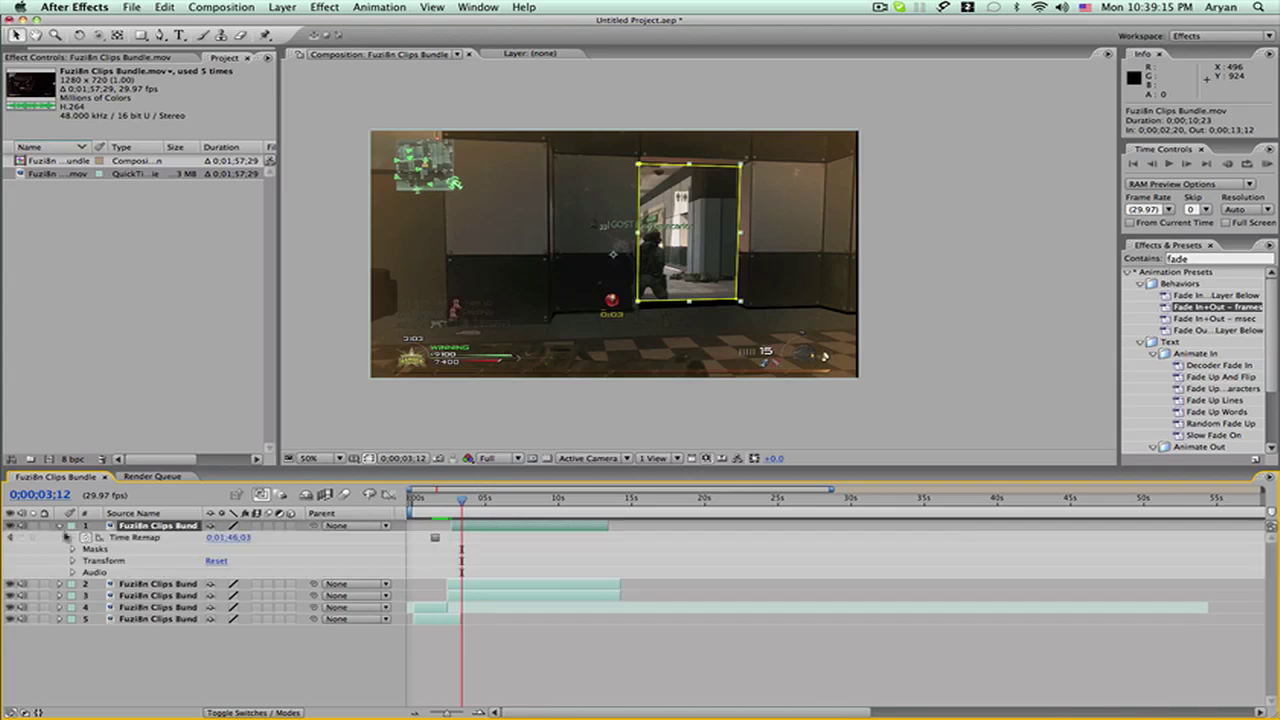
click(72, 561)
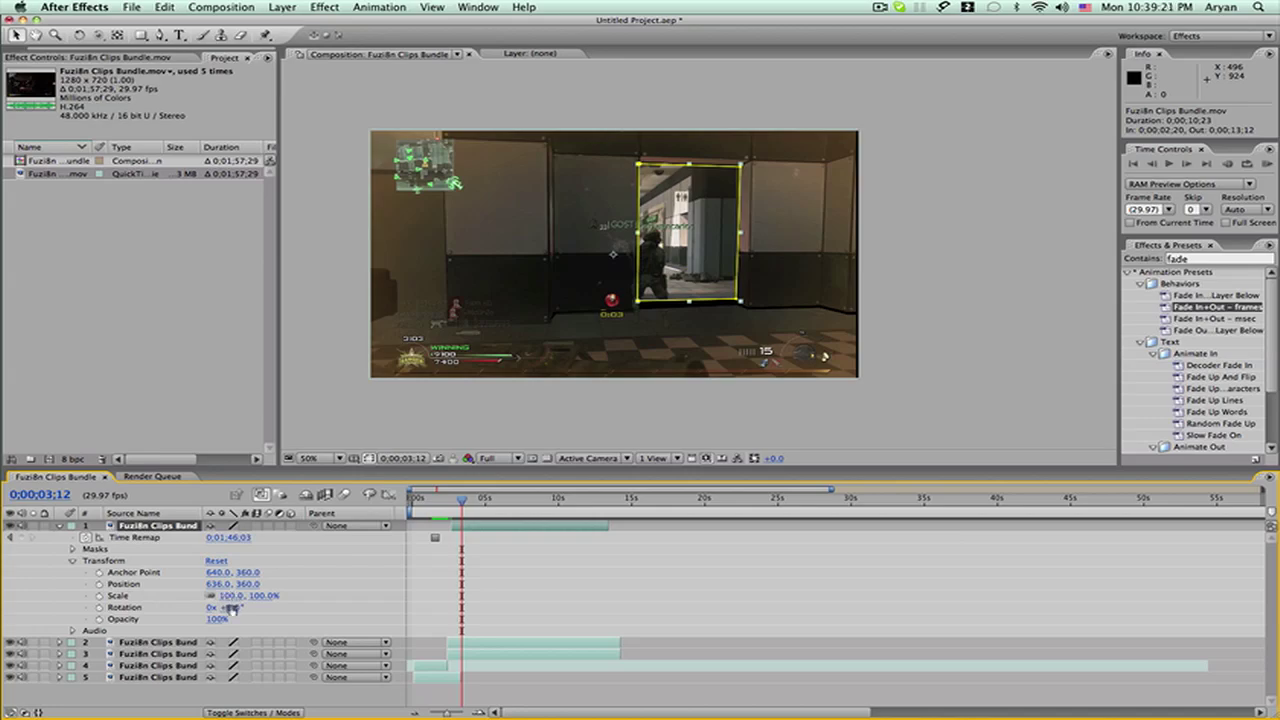
Rotate the doorway layer to -61°, set its Y position to 876, and keyframe Position and Rotation at 0;00;03;12.
drag(233, 612, 182, 602)
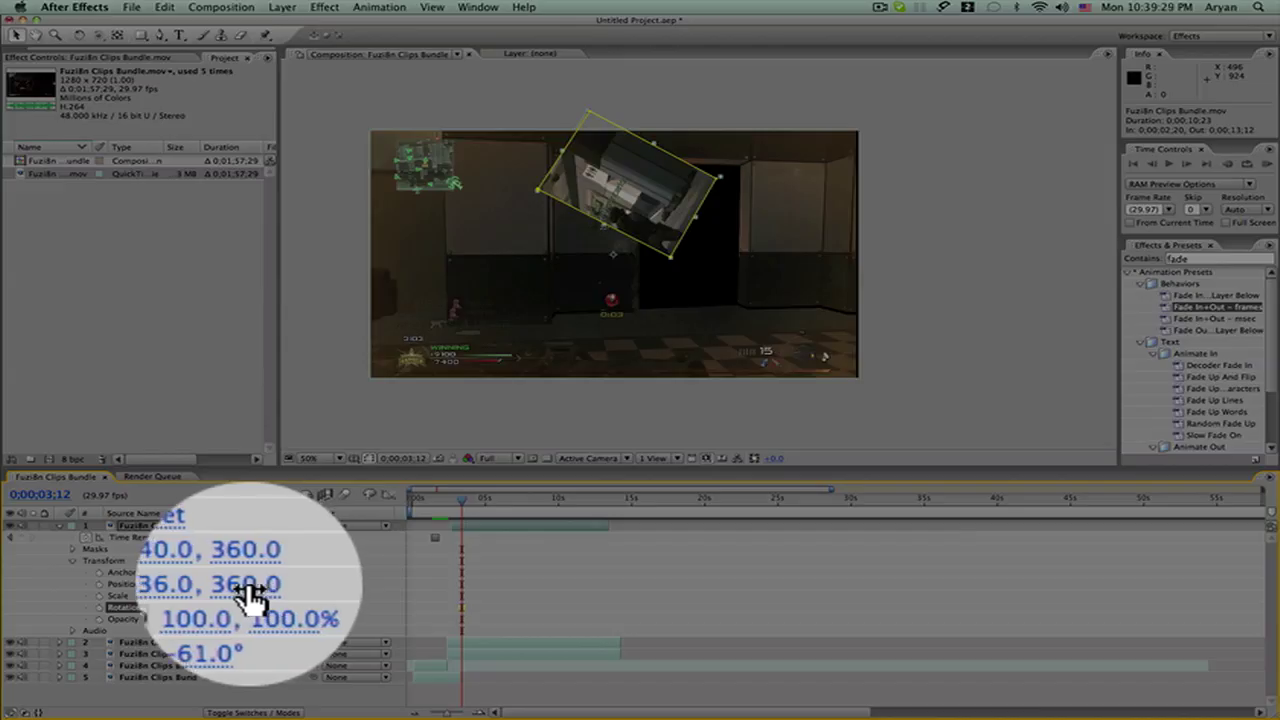
drag(248, 585, 630, 584)
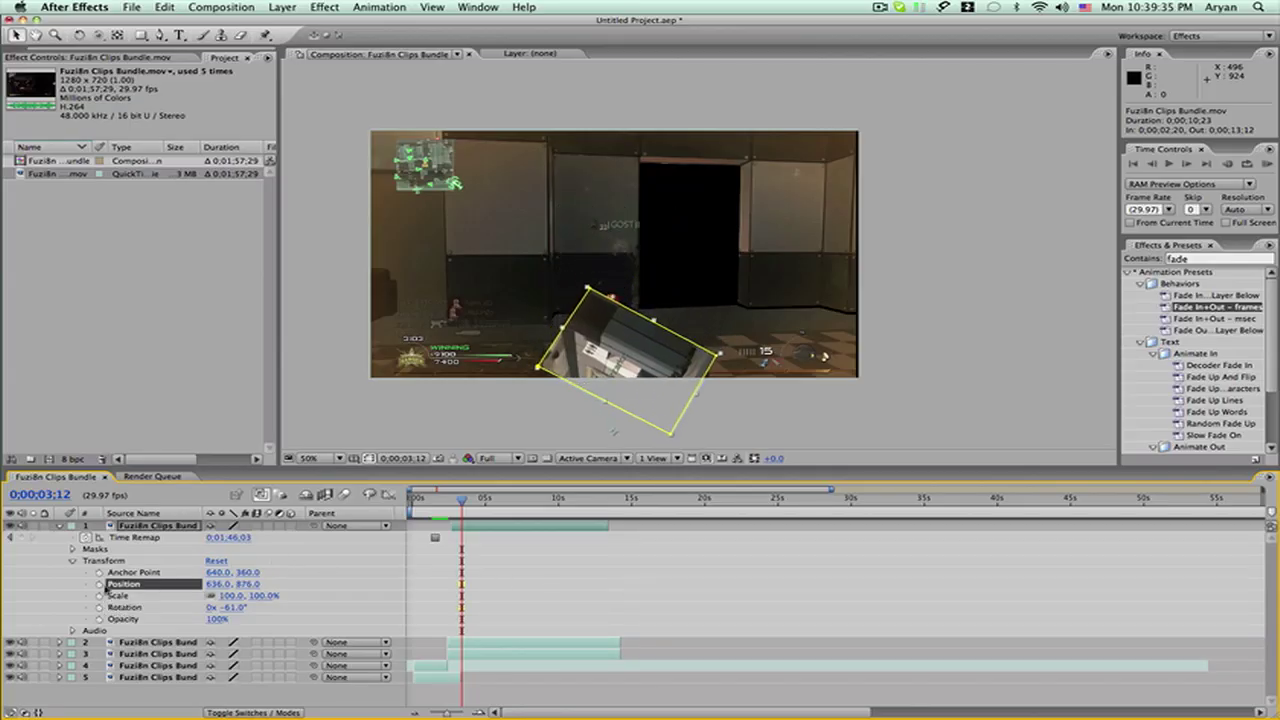
click(99, 584)
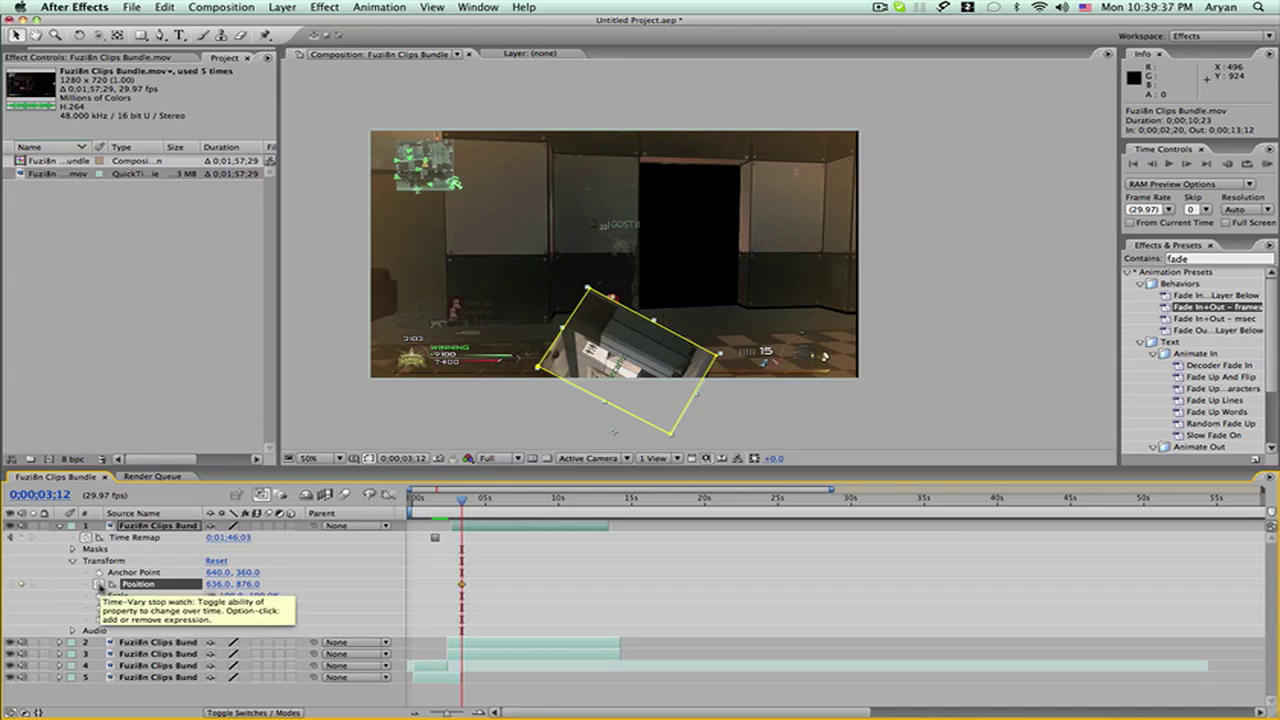
click(99, 607)
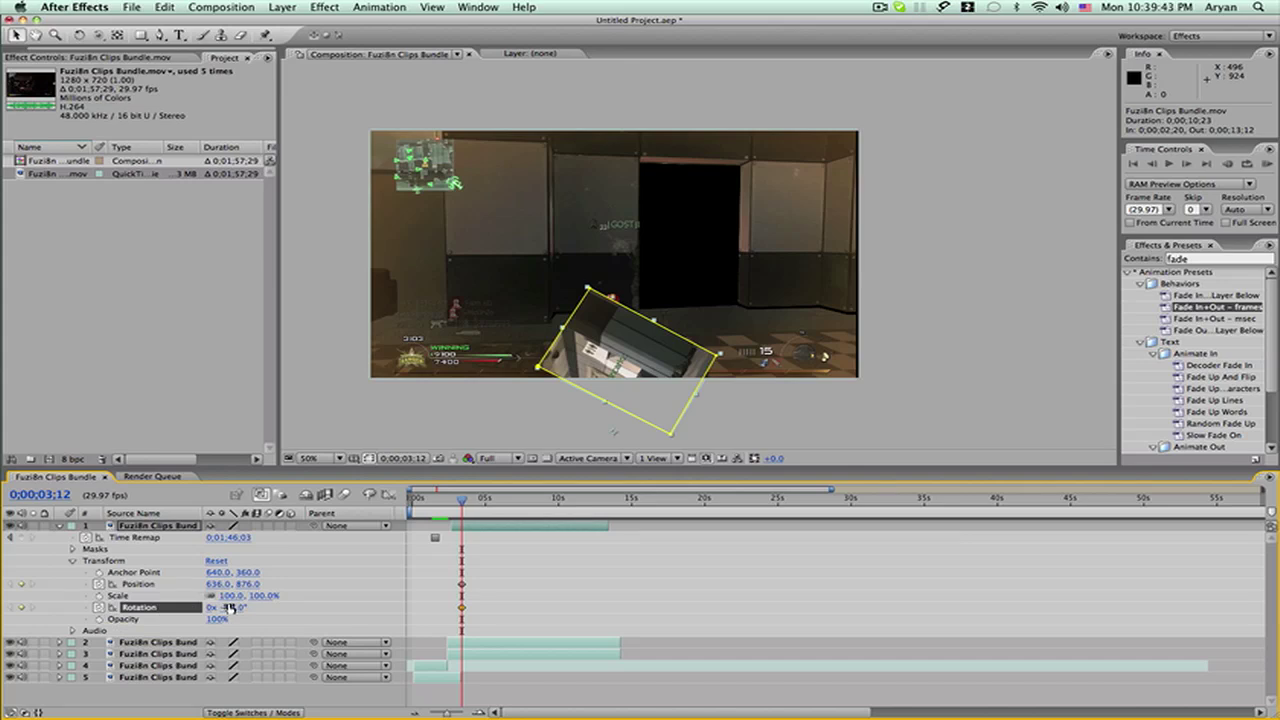
At 0;00;03;14, keyframe the doorway layer's Rotation at 0° and its Position at 640, 360.
key(Page_Down)
key(Page_Down)
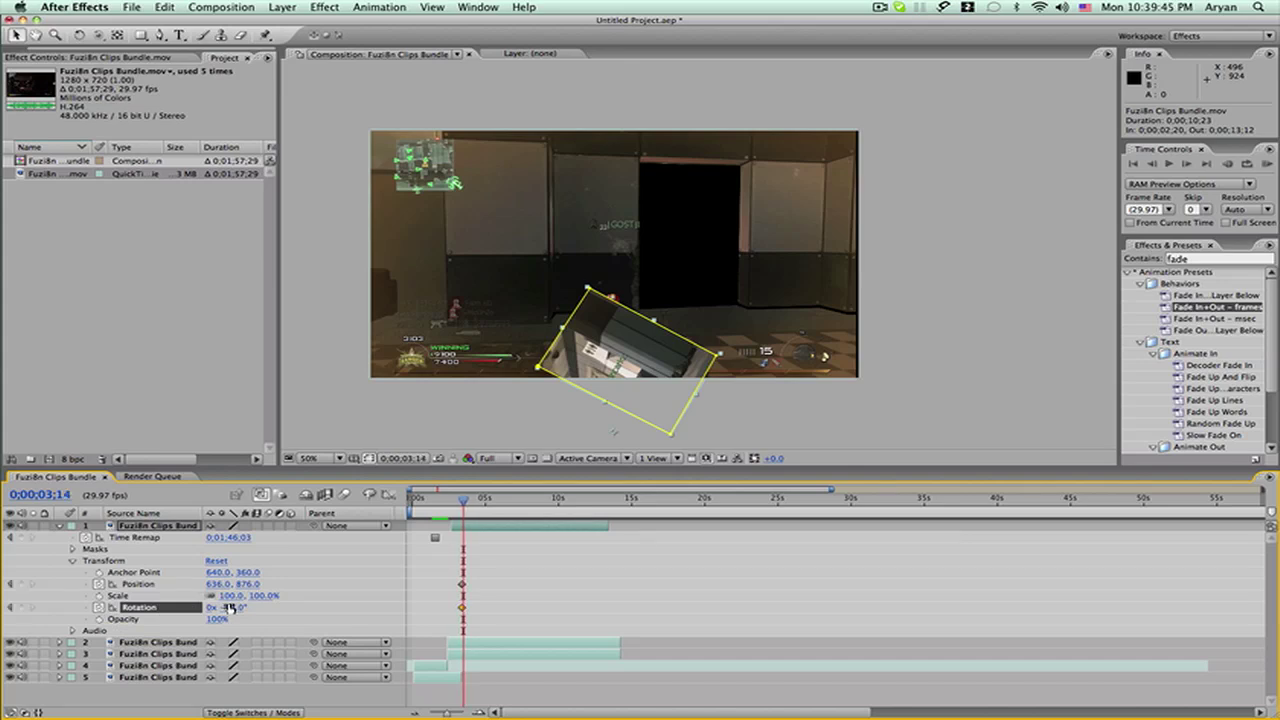
click(236, 608)
key(Return)
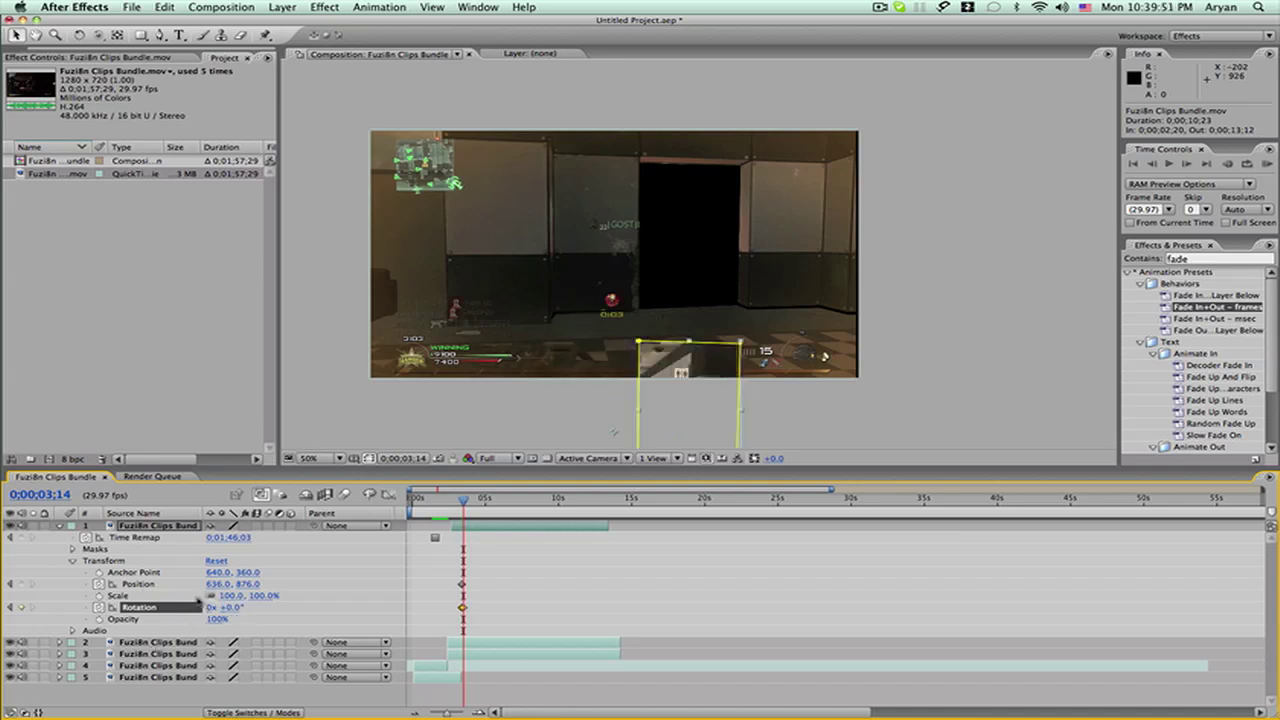
click(248, 584)
text(360)
key(Return)
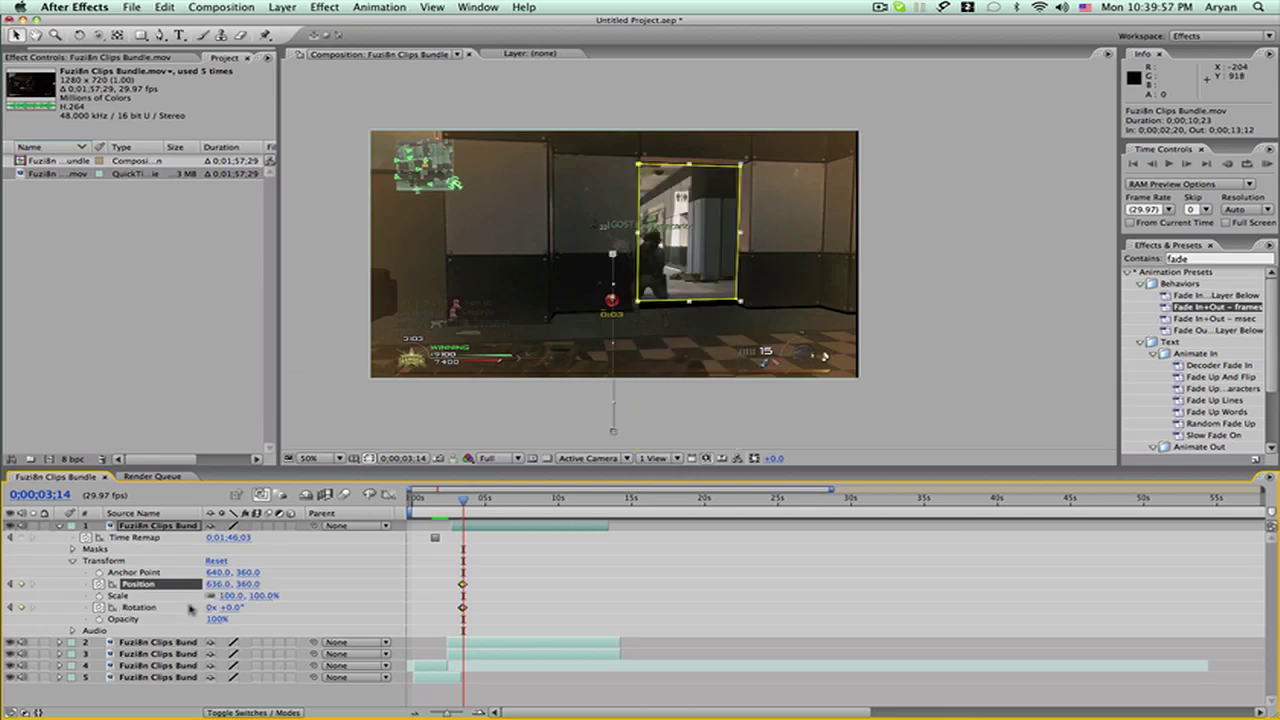
click(215, 584)
text(640)
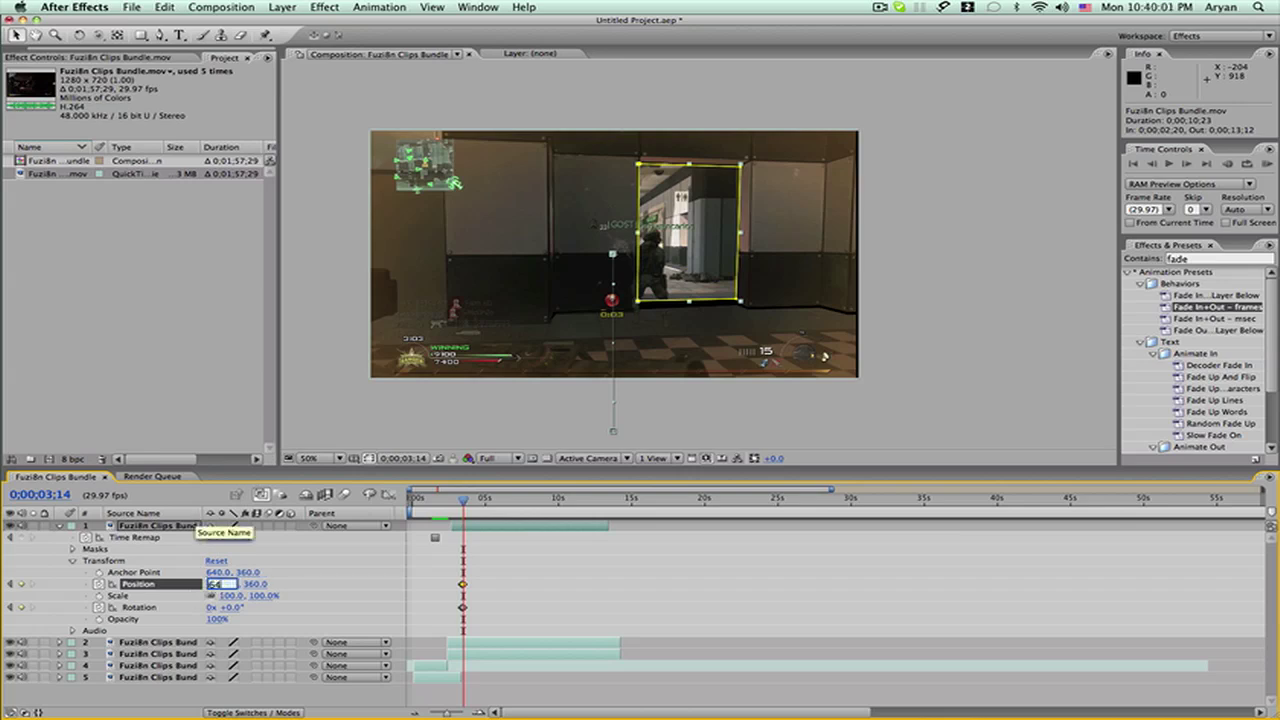
key(Return)
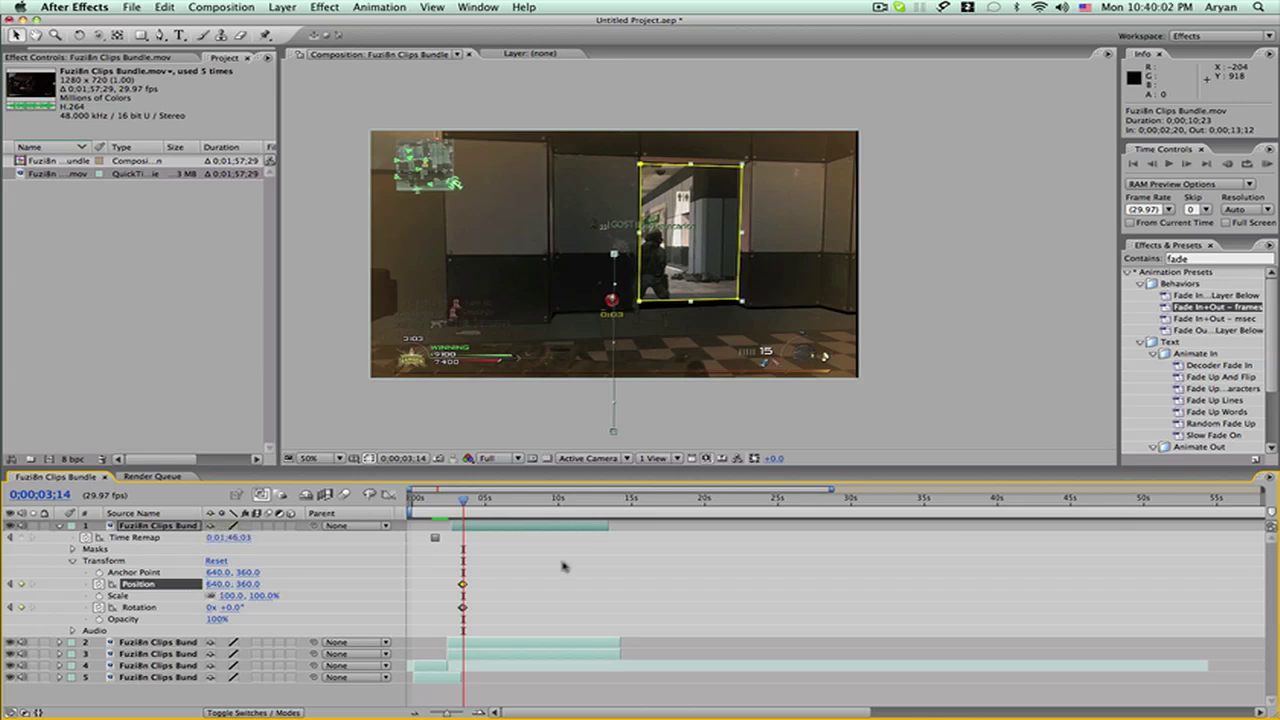
click(598, 607)
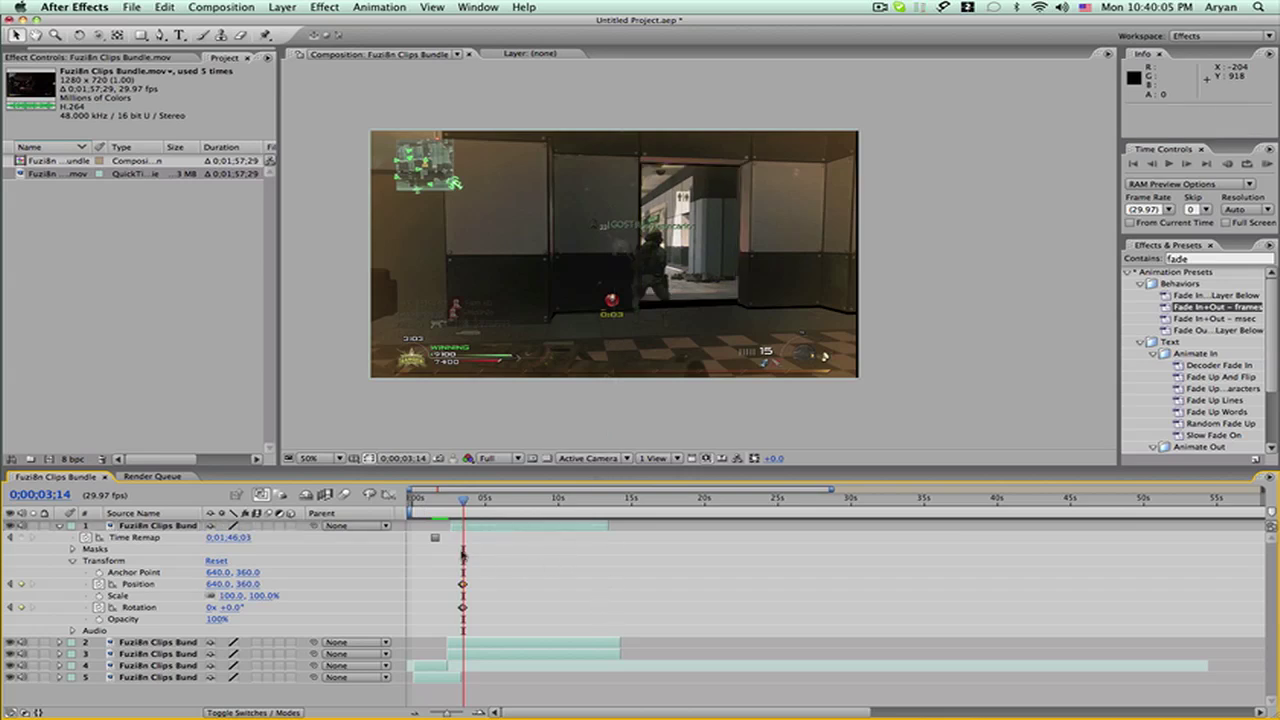
Collapse the doorway layer and move it down the layer stack to third place, beneath the floor and wall layers.
drag(463, 508, 460, 508)
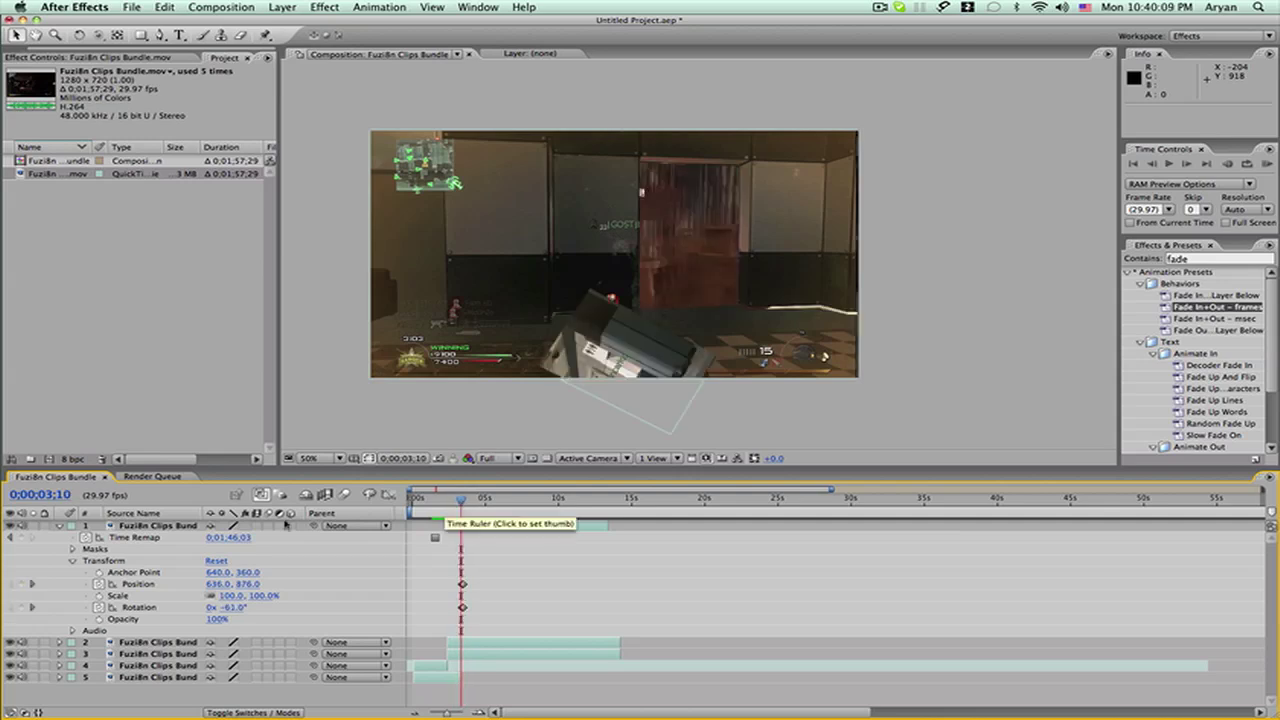
click(59, 527)
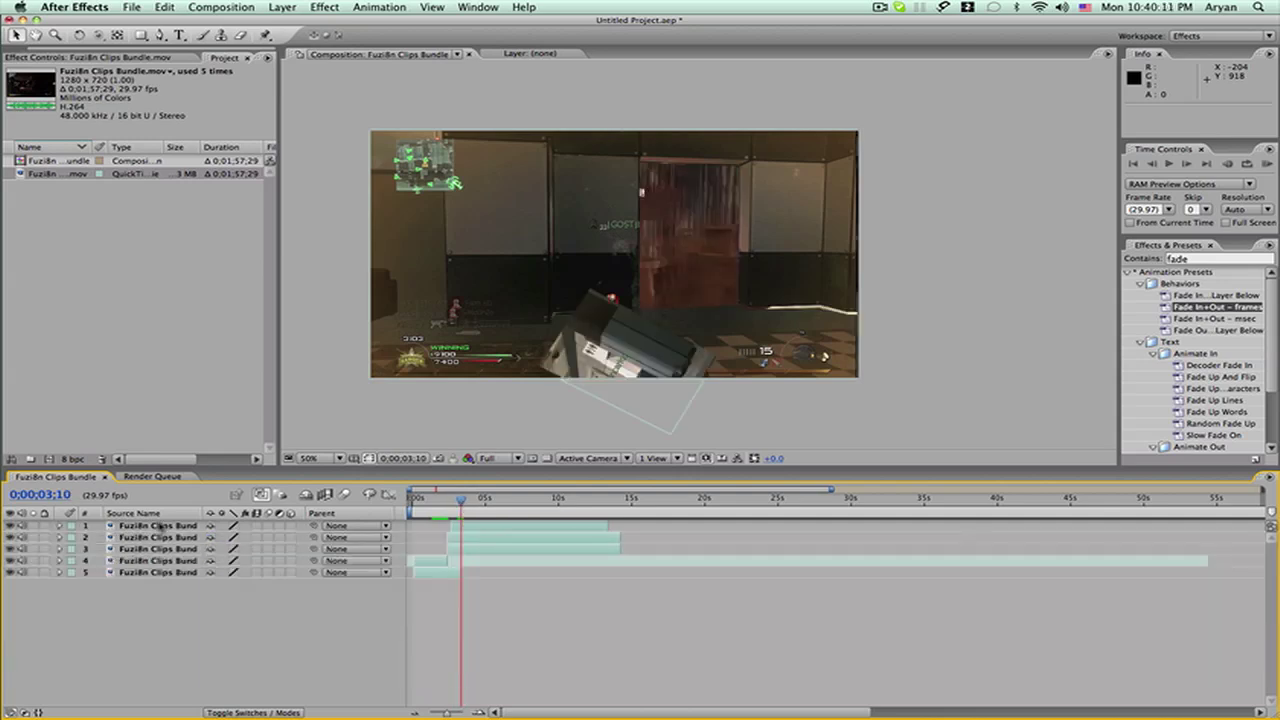
drag(160, 525, 160, 554)
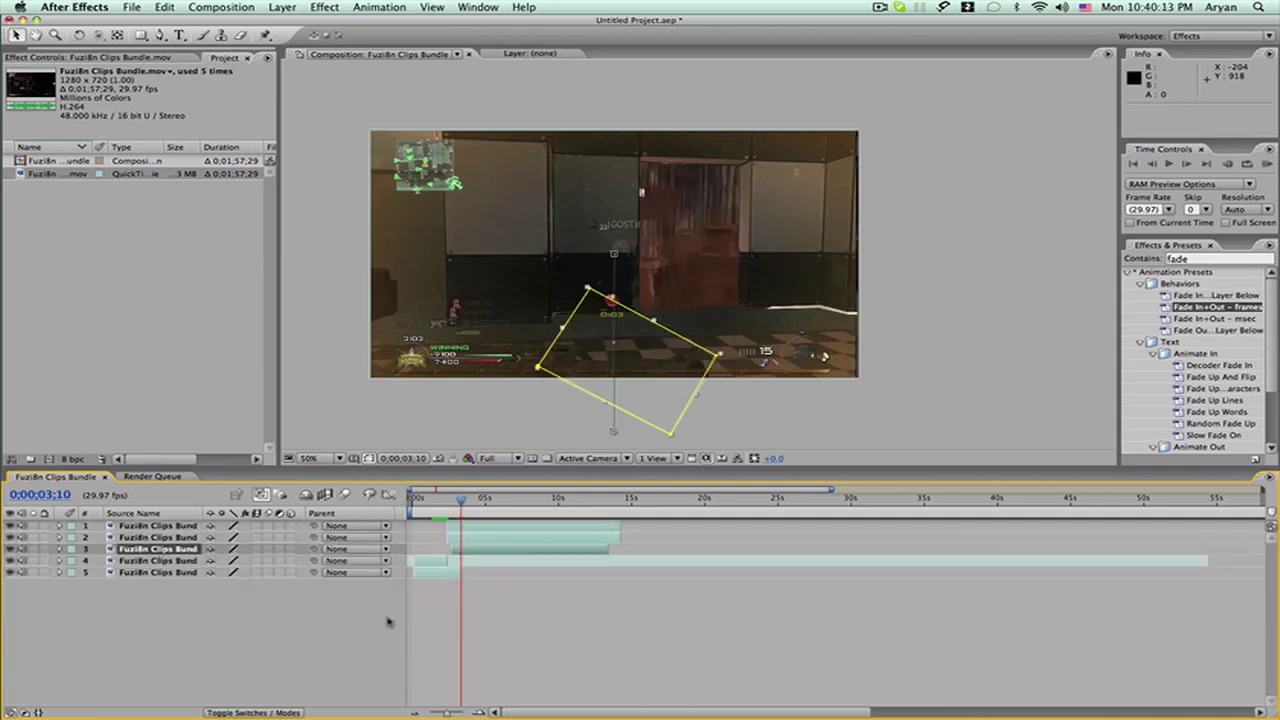
click(445, 632)
drag(445, 510, 455, 511)
click(455, 530)
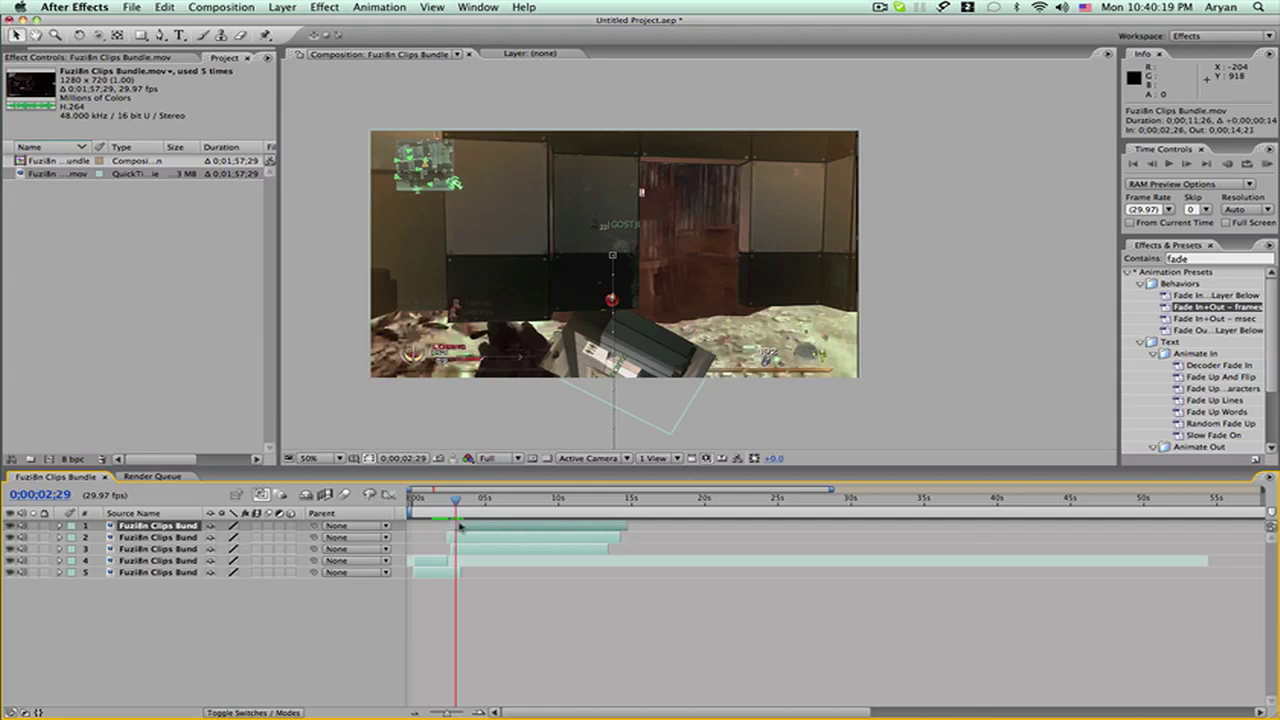
click(469, 597)
drag(455, 505, 455, 505)
key(super+z)
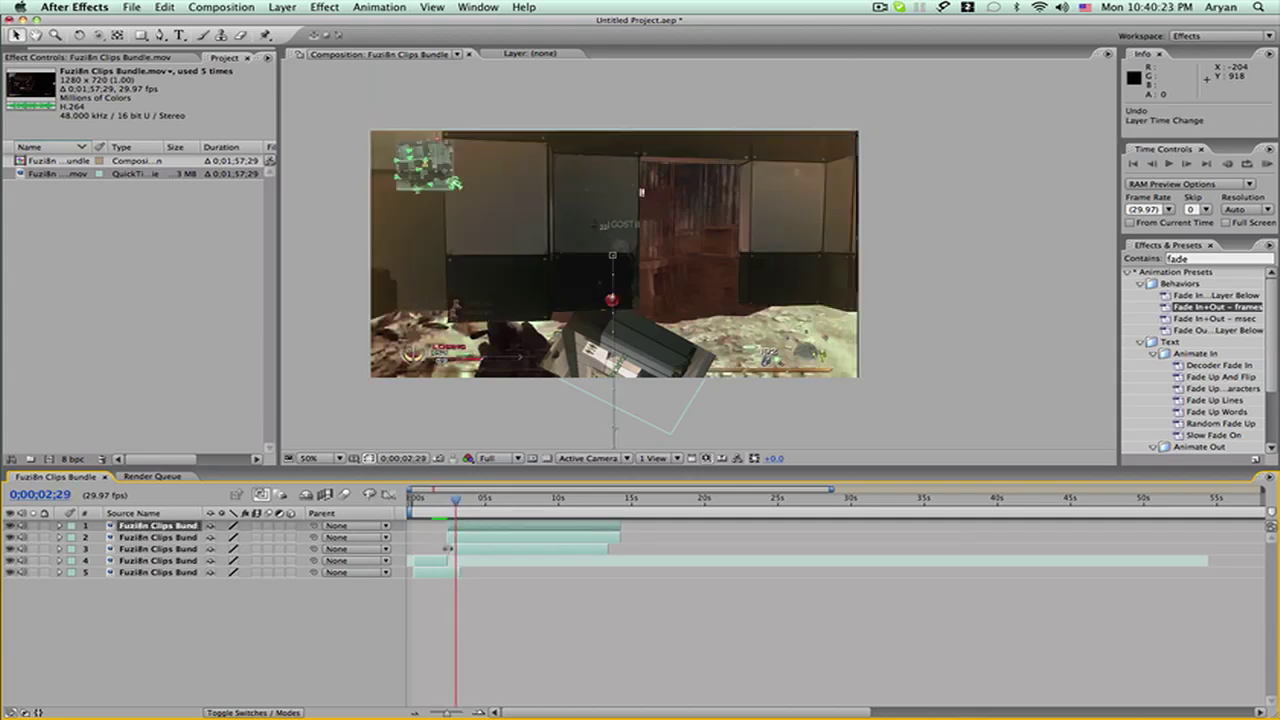
Trim the start of the doorway layer to 0;00;03;12 and move the current time to 0;00;03;19.
drag(449, 549, 456, 549)
mouse_move(455, 505)
mouse_down()
mouse_move(443, 505)
mouse_move(460, 508)
mouse_up()
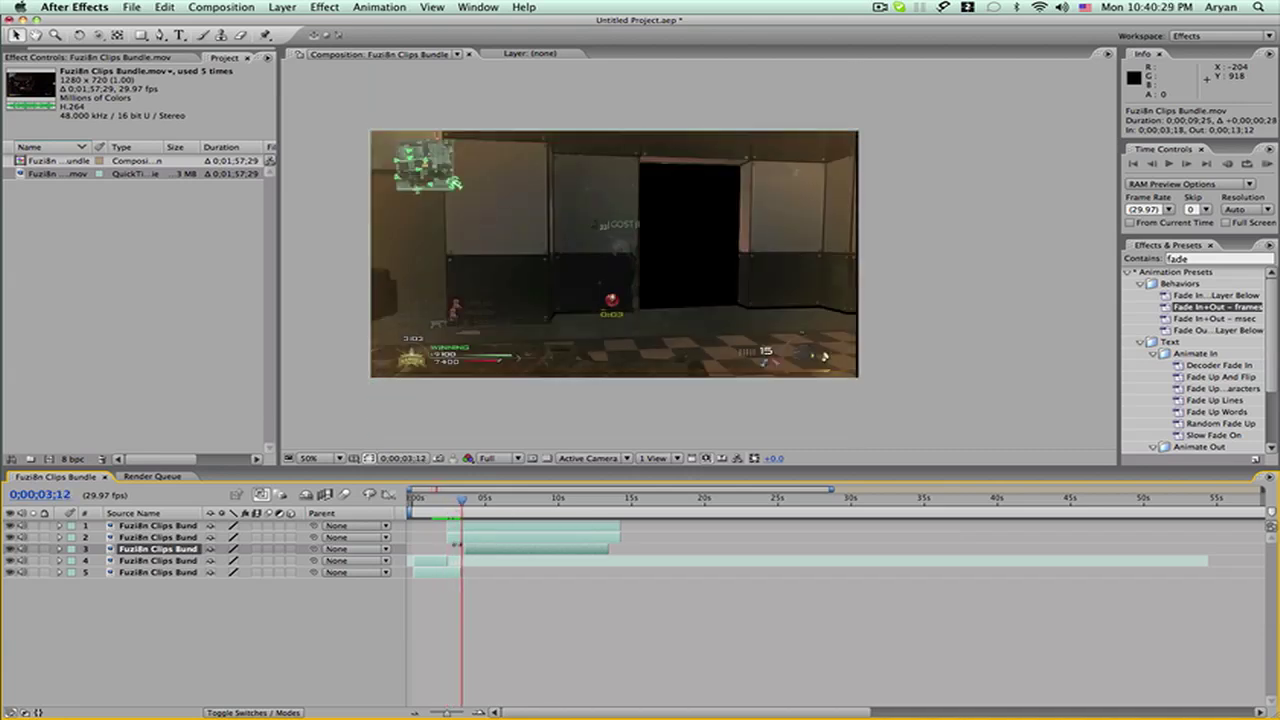
drag(459, 547, 466, 512)
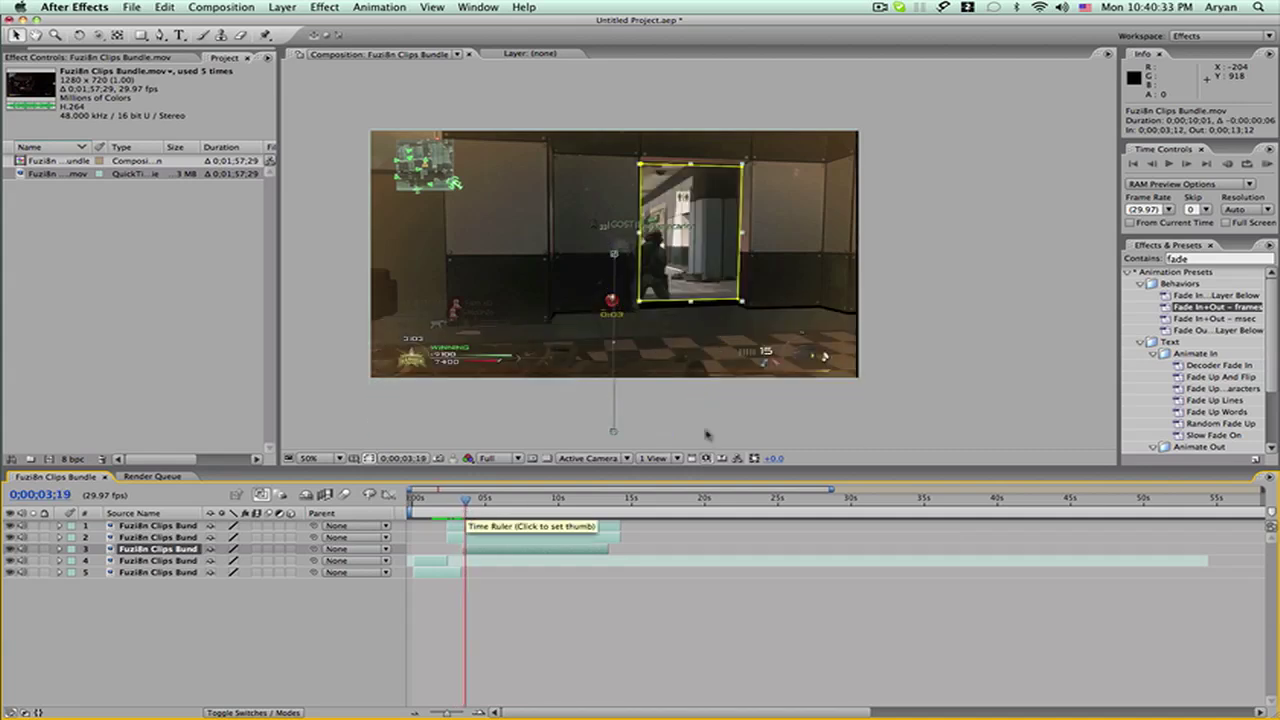
Move the four corners of the doorway layer's mask outward so the piece fills the black gaps around the doorway.
key(period)
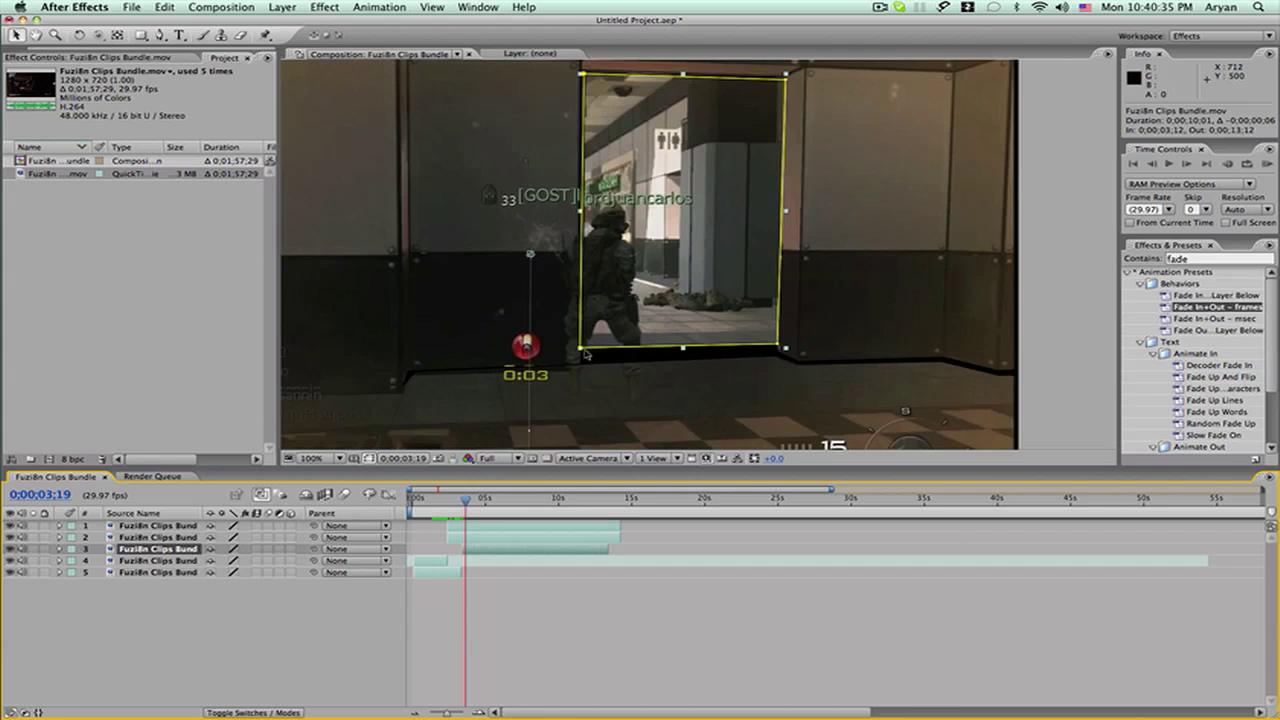
drag(583, 352, 575, 367)
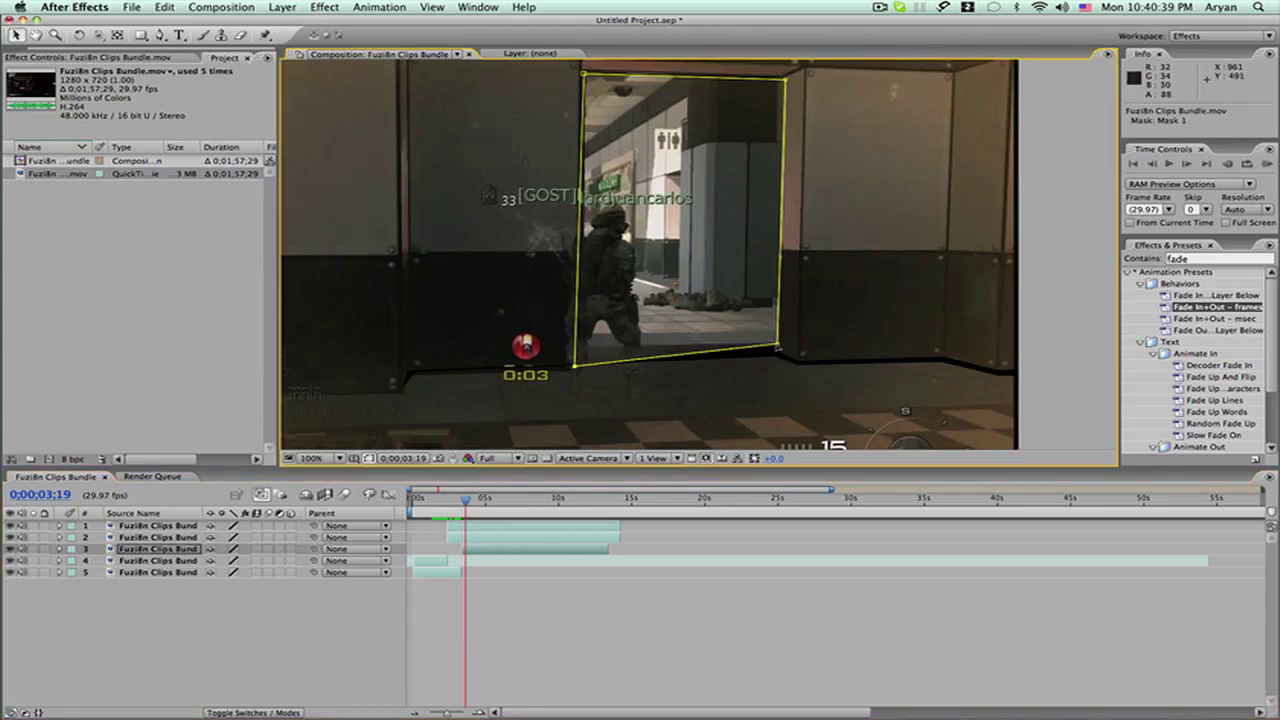
drag(778, 347, 780, 355)
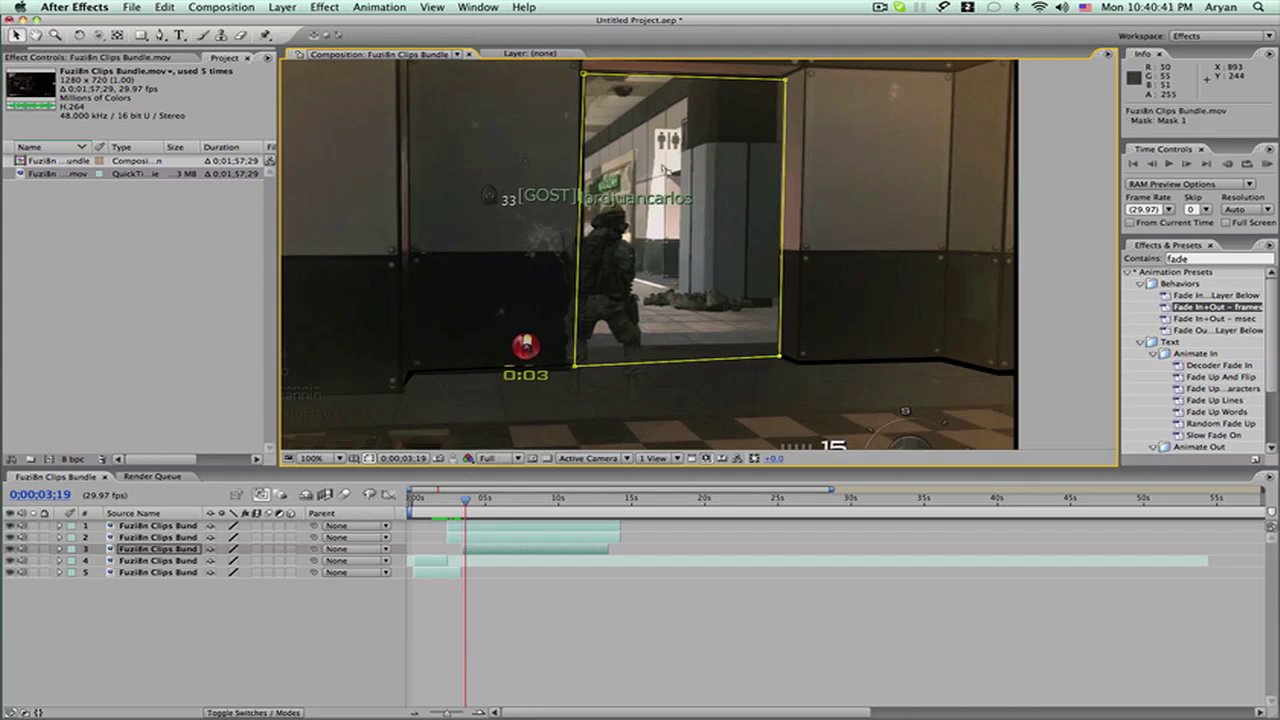
drag(583, 74, 577, 71)
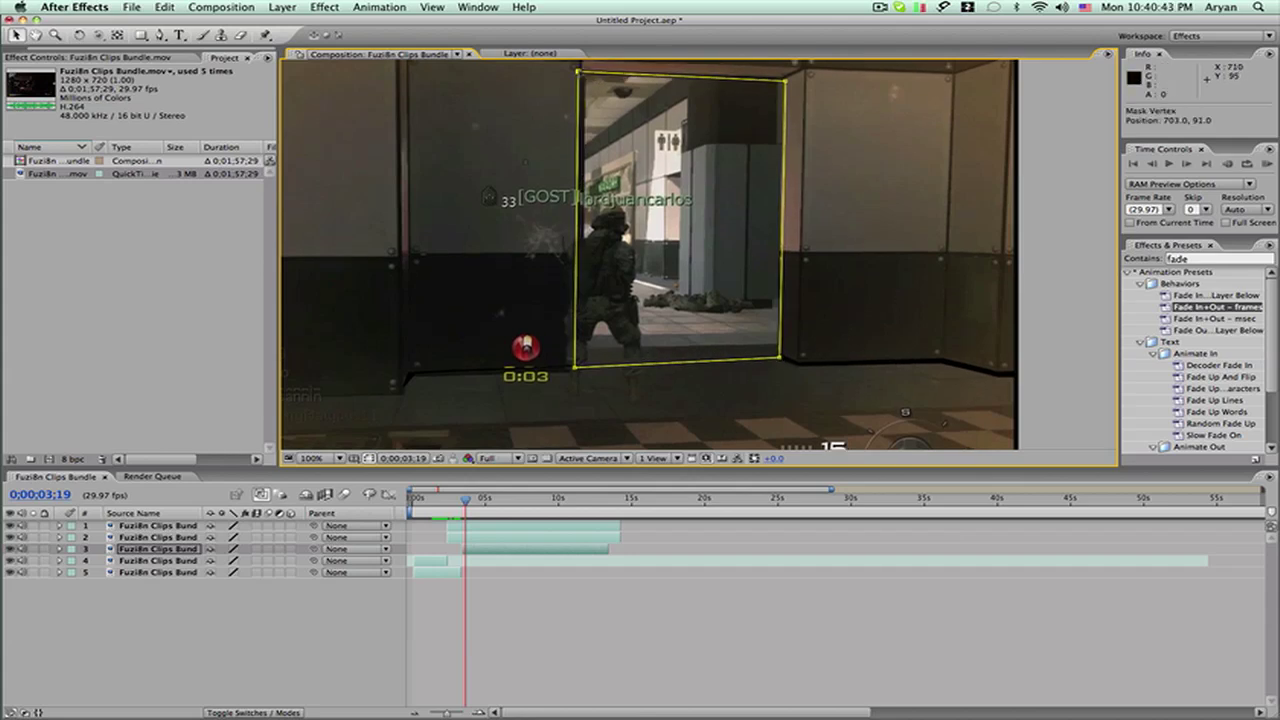
scroll(578, 72, up, 2)
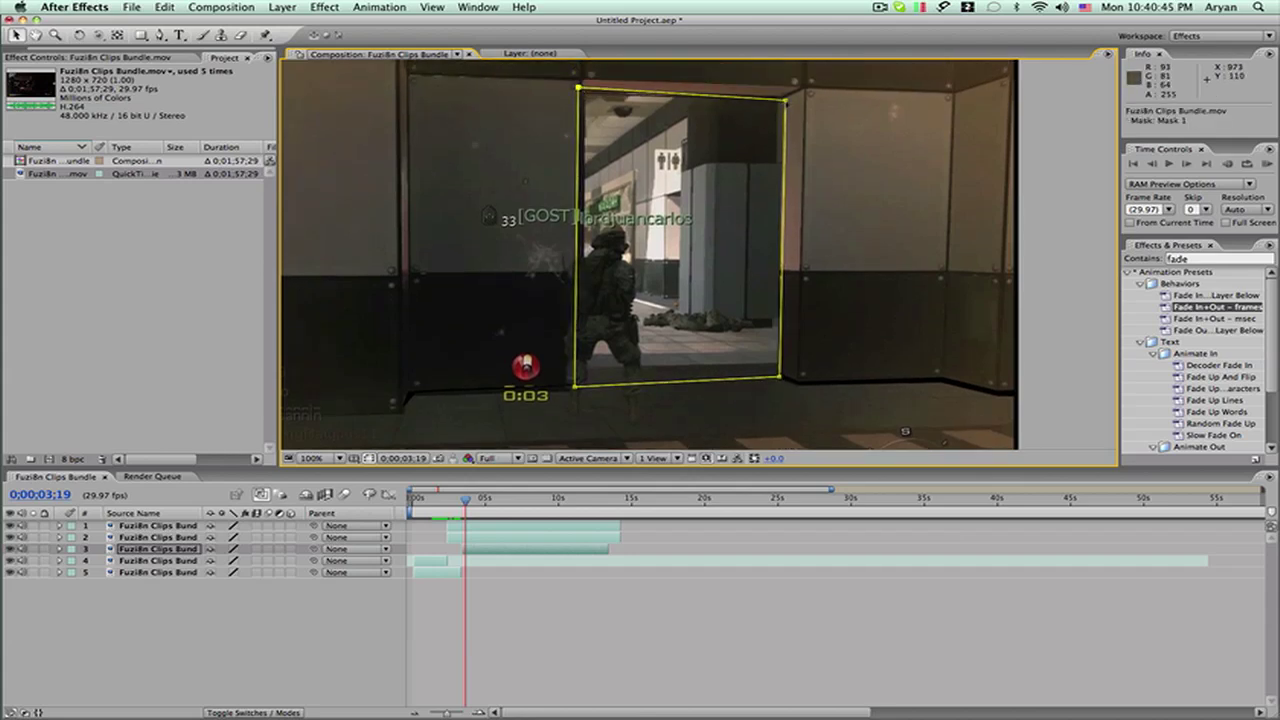
drag(786, 100, 792, 93)
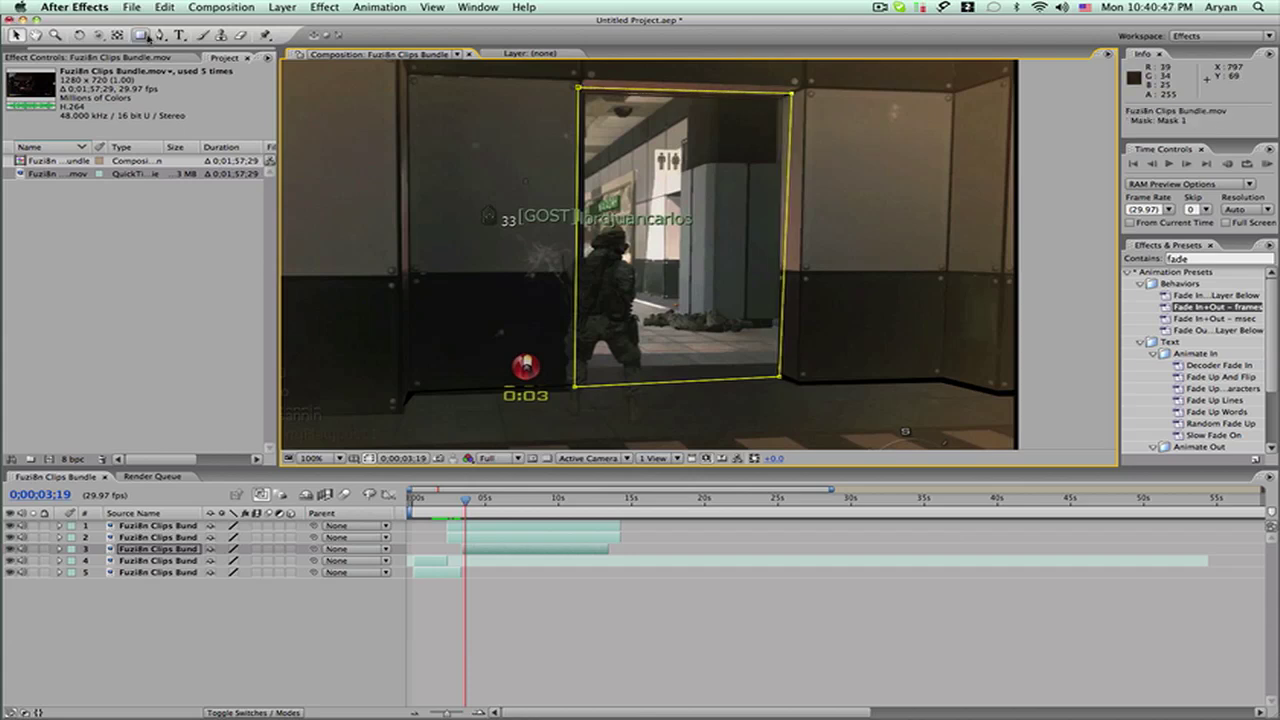
click(159, 35)
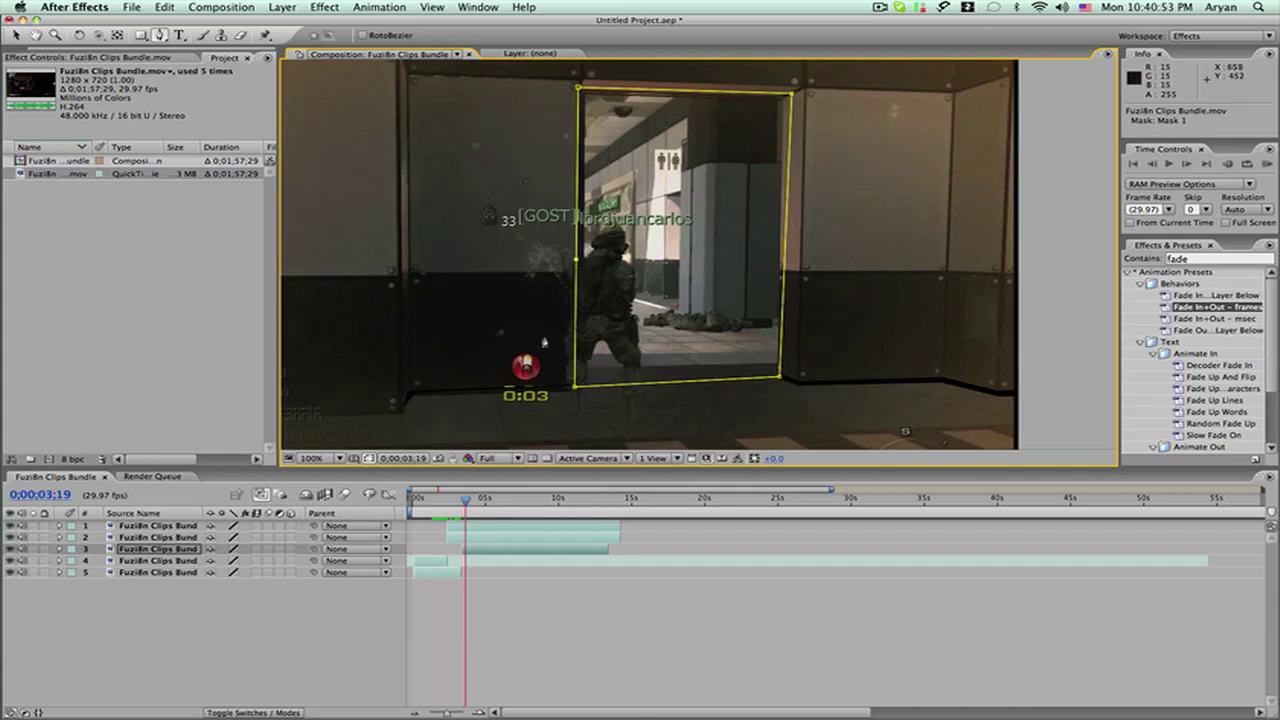
key(super+z)
click(615, 636)
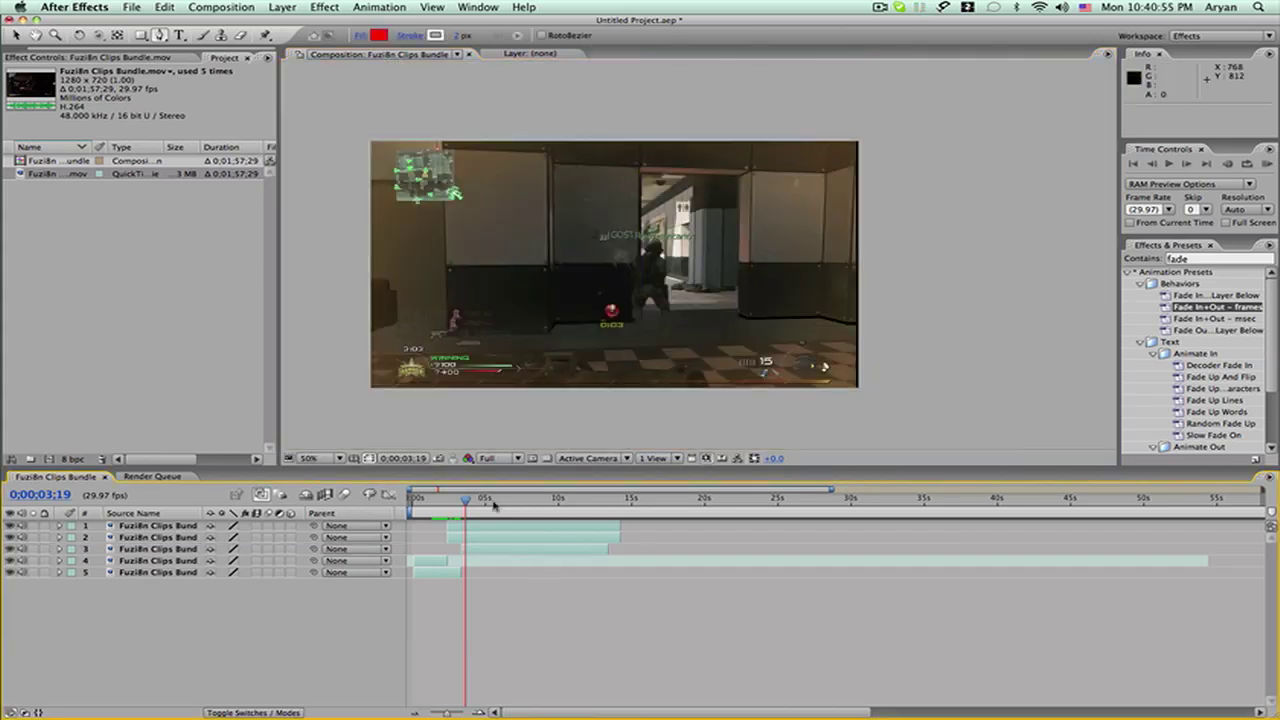
Trim the ends of the floor, wall and doorway layers to about 0;00;04;00.
drag(446, 501, 472, 502)
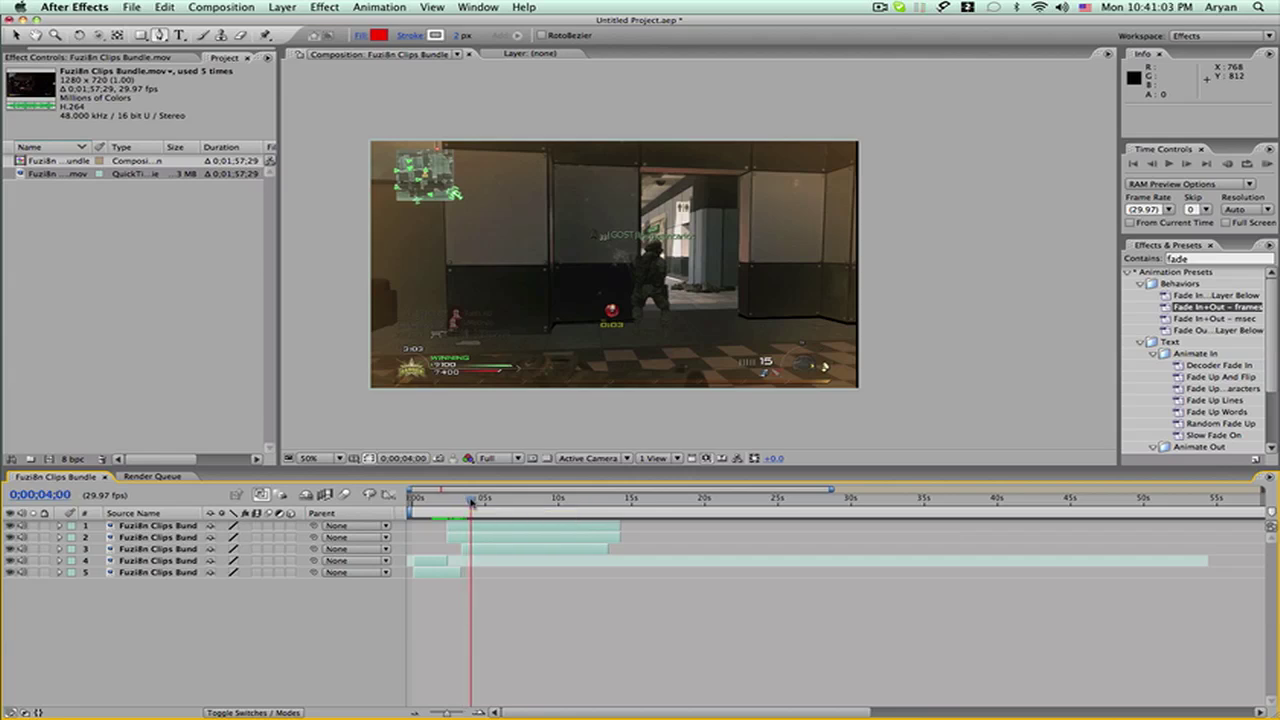
click(554, 529)
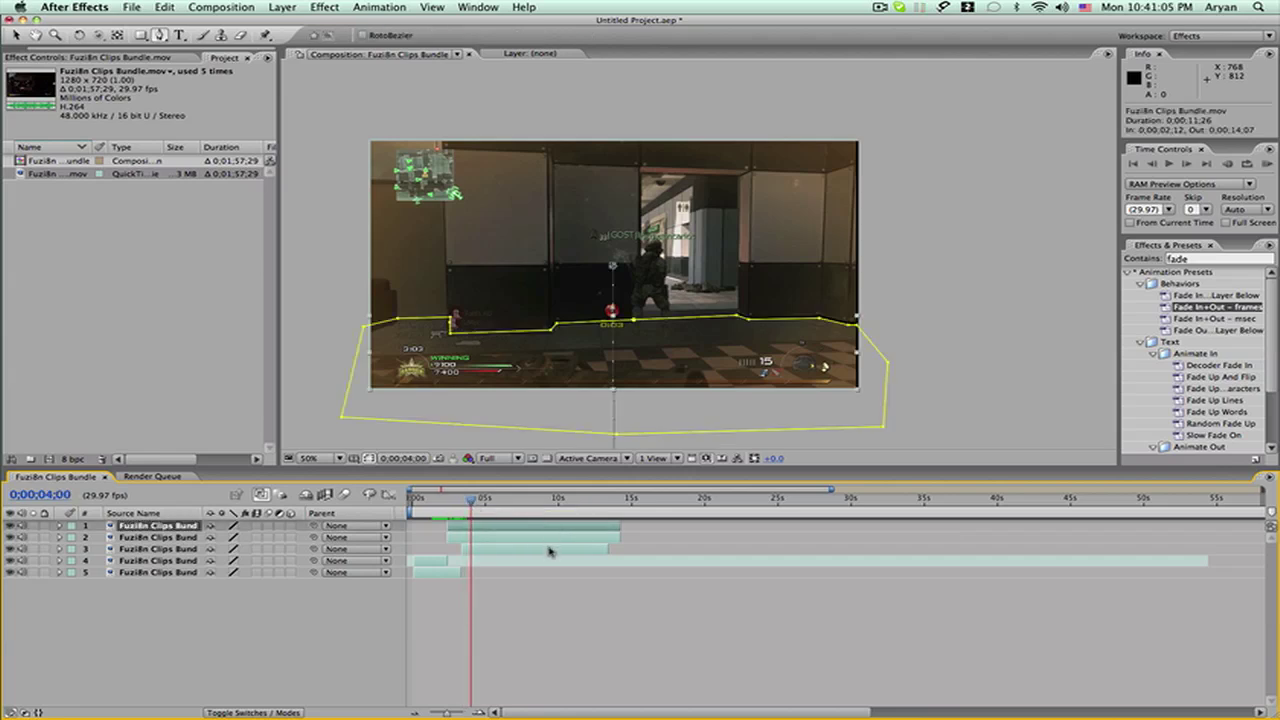
shift+click(549, 549)
drag(622, 538, 478, 525)
click(491, 598)
click(475, 537)
shift+click(477, 526)
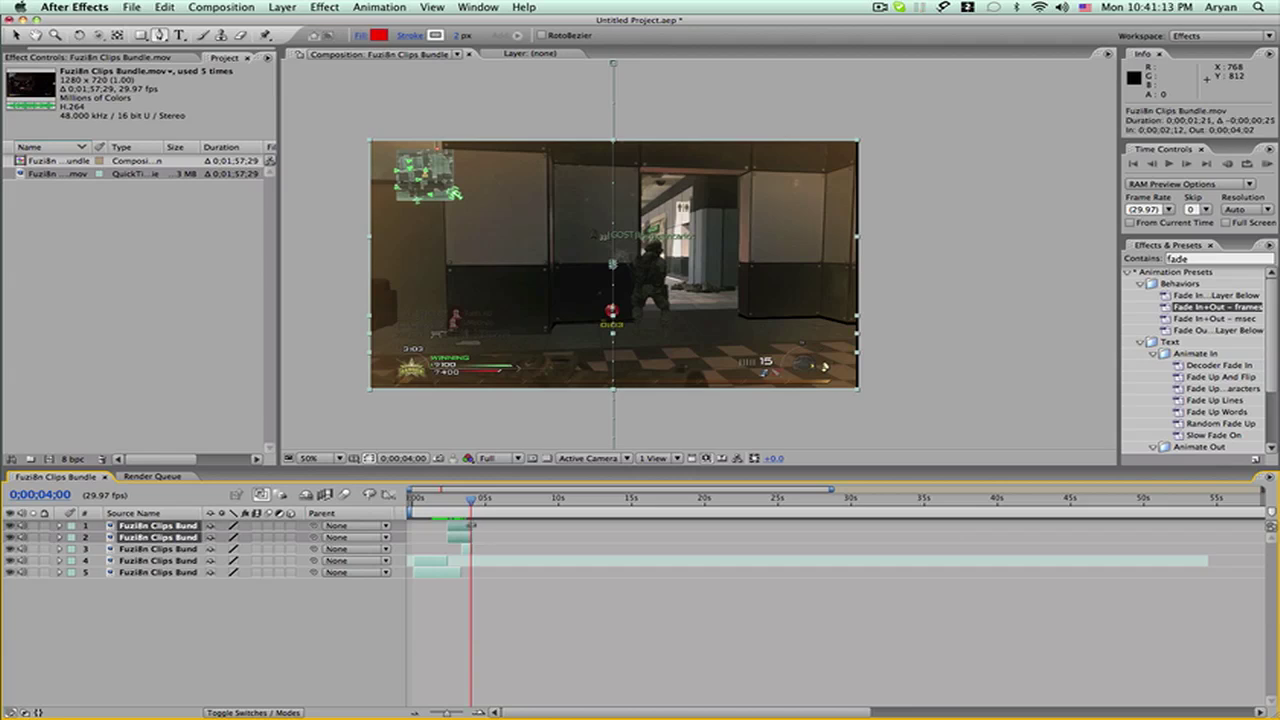
click(491, 598)
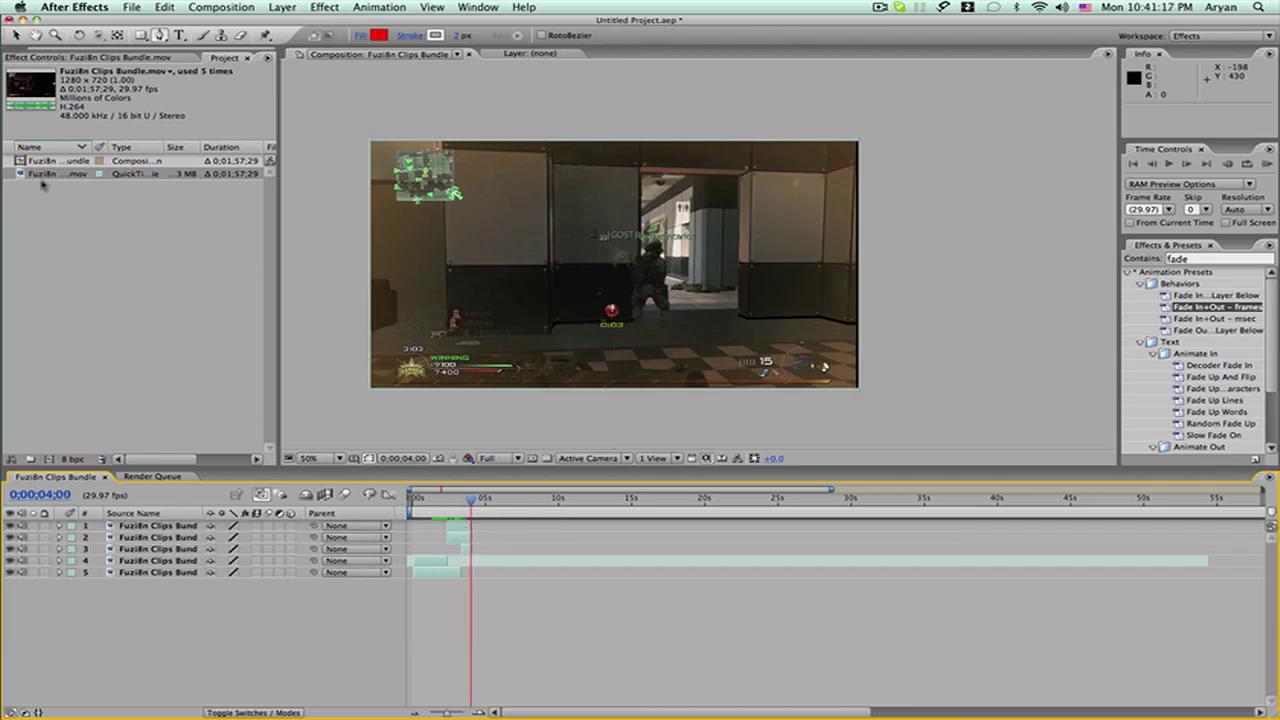
Add Fuzi8n Clips Bundle.mov as a new top layer, trim it to the second gameplay clip, and start it at 0;00;04;00.
drag(42, 183, 564, 325)
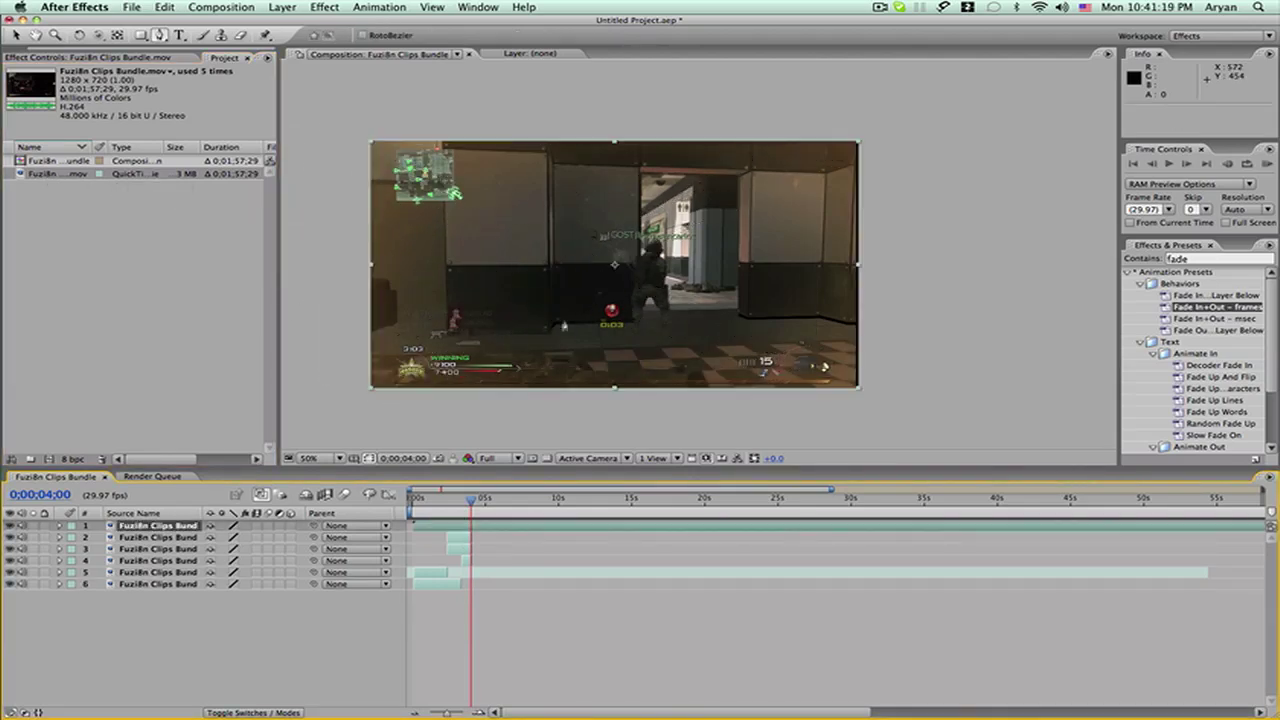
drag(502, 505, 1166, 505)
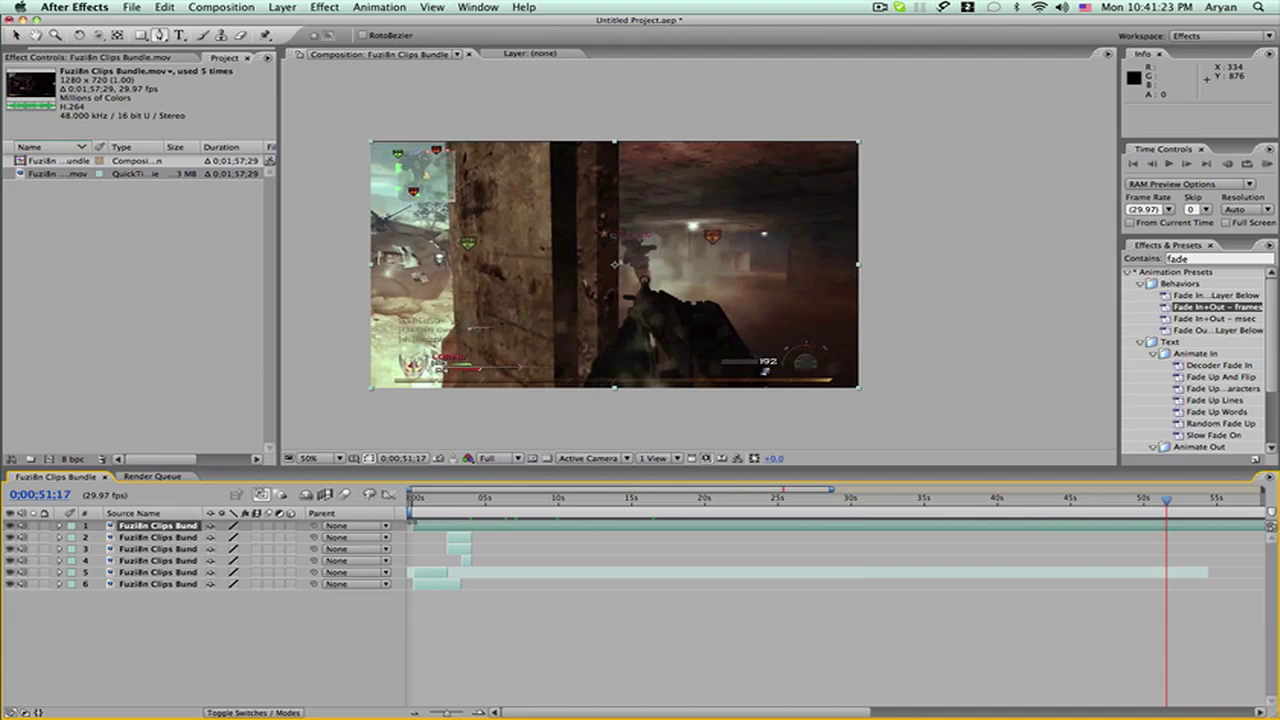
drag(411, 525, 556, 502)
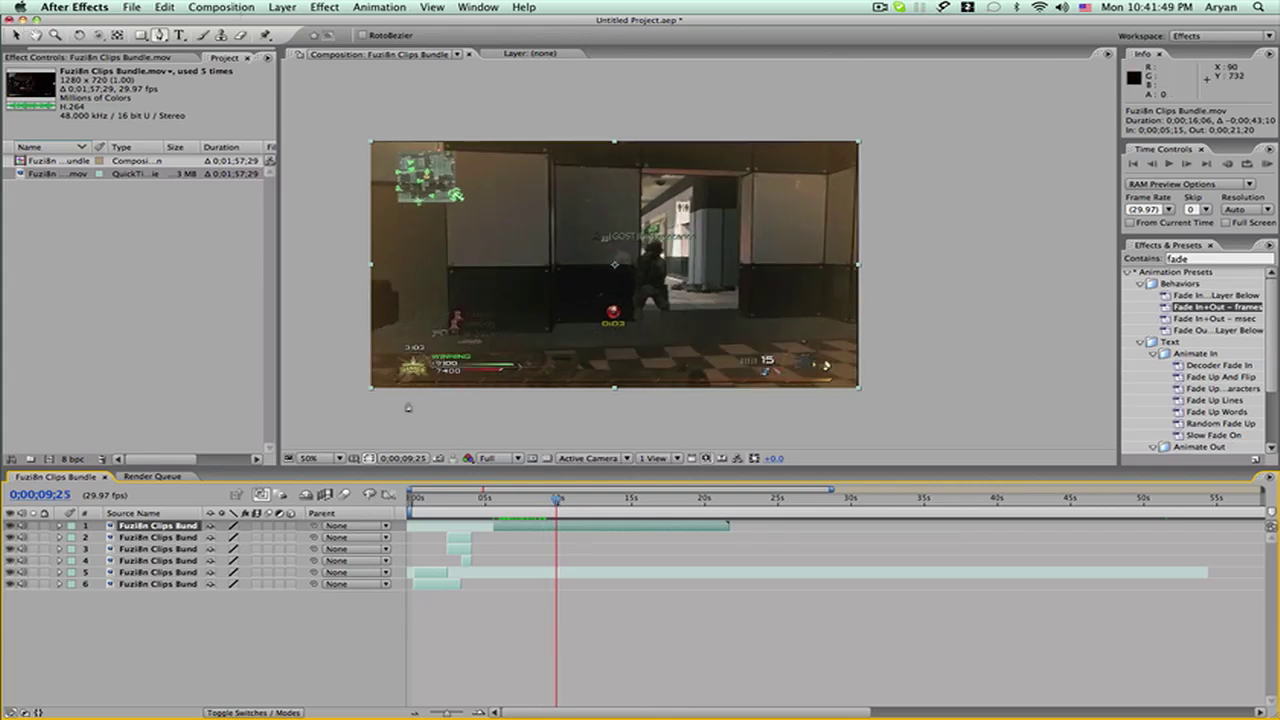
mouse_move(489, 524)
mouse_down()
mouse_move(562, 526)
mouse_move(481, 528)
mouse_up()
click(469, 502)
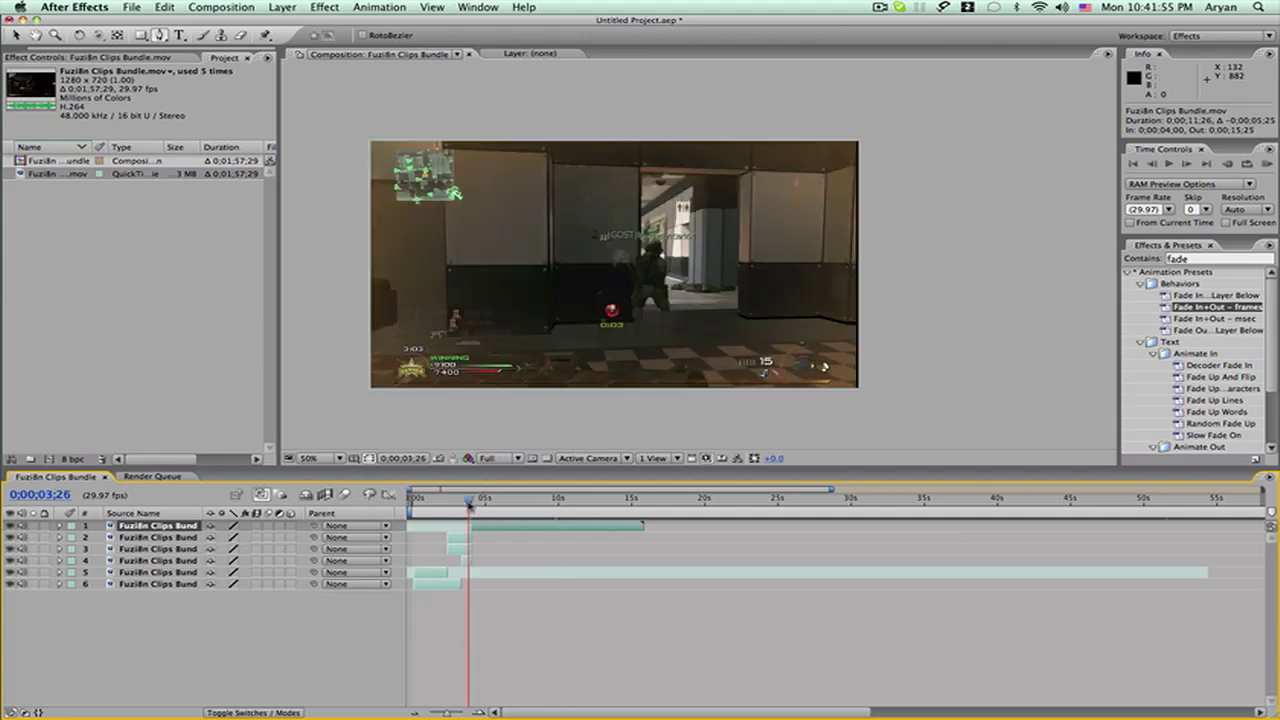
Play back the transition from 0;00;01;04 into the second clip, and return the current time to 0;00;03;26.
click(490, 621)
mouse_move(470, 503)
mouse_down()
mouse_move(434, 503)
mouse_move(484, 505)
mouse_move(452, 506)
mouse_move(432, 587)
mouse_up()
key(space)
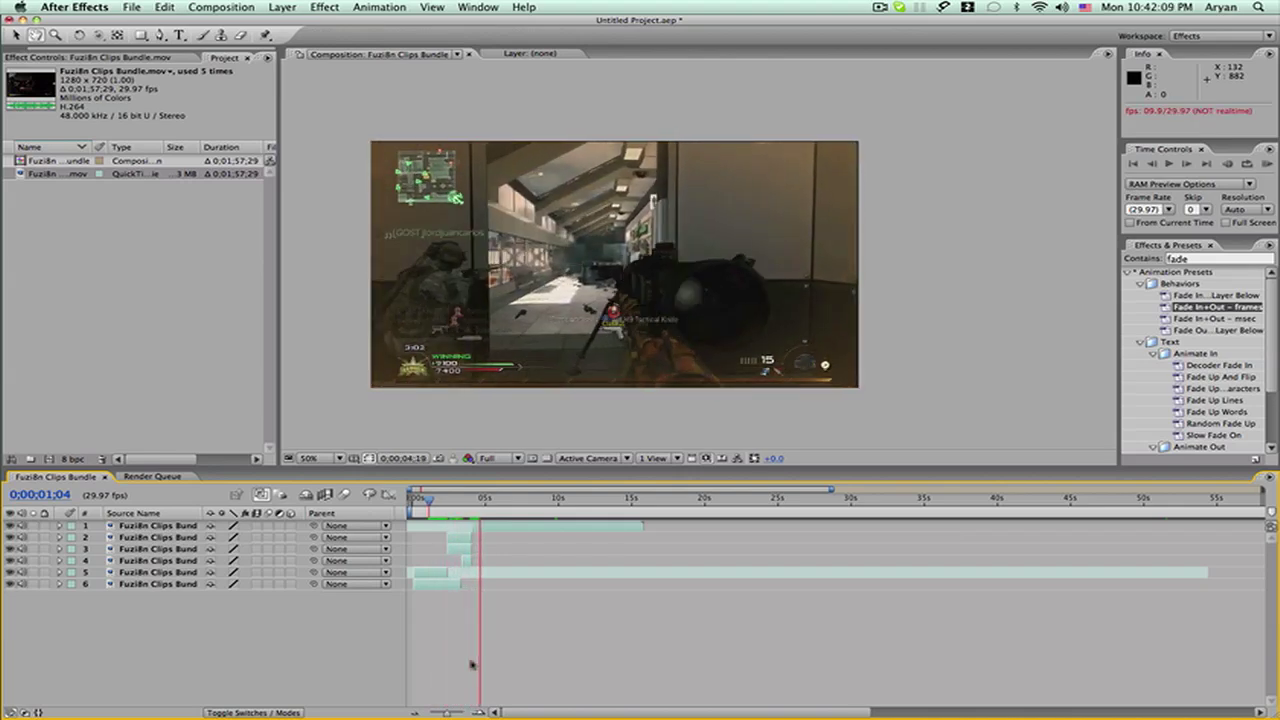
key(g)
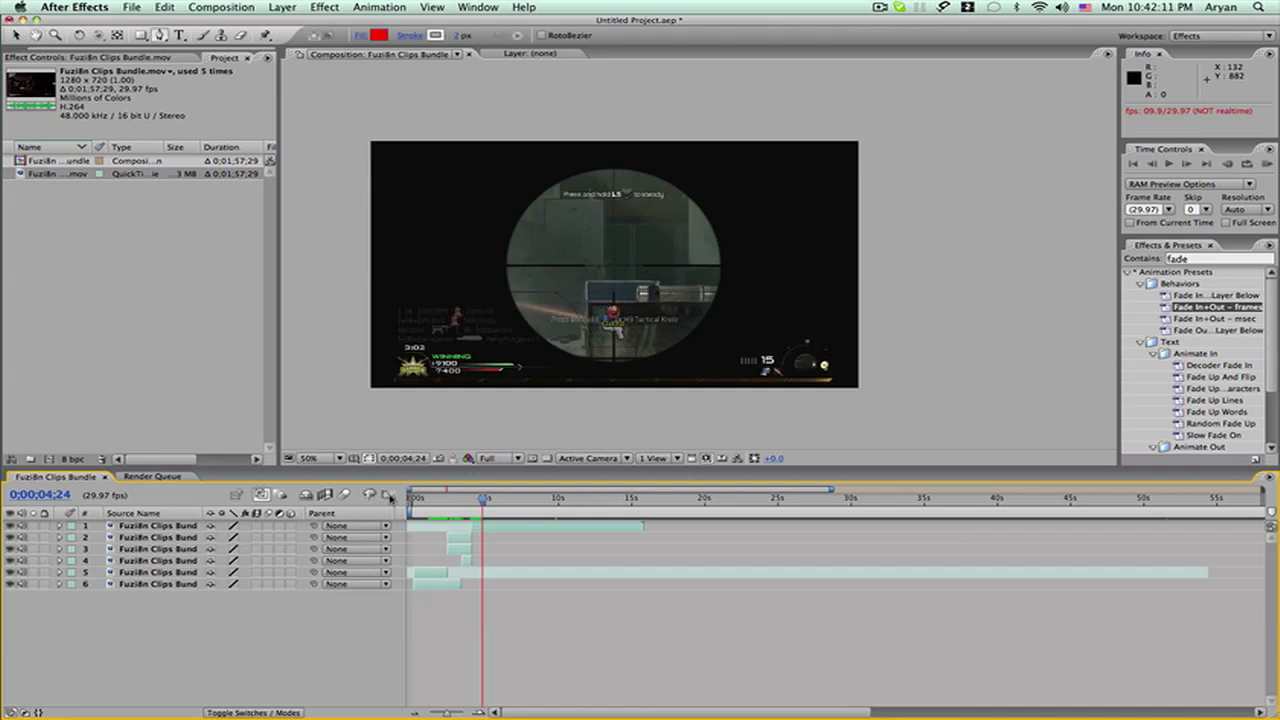
mouse_move(485, 500)
mouse_down()
mouse_move(498, 503)
mouse_move(468, 503)
mouse_up()
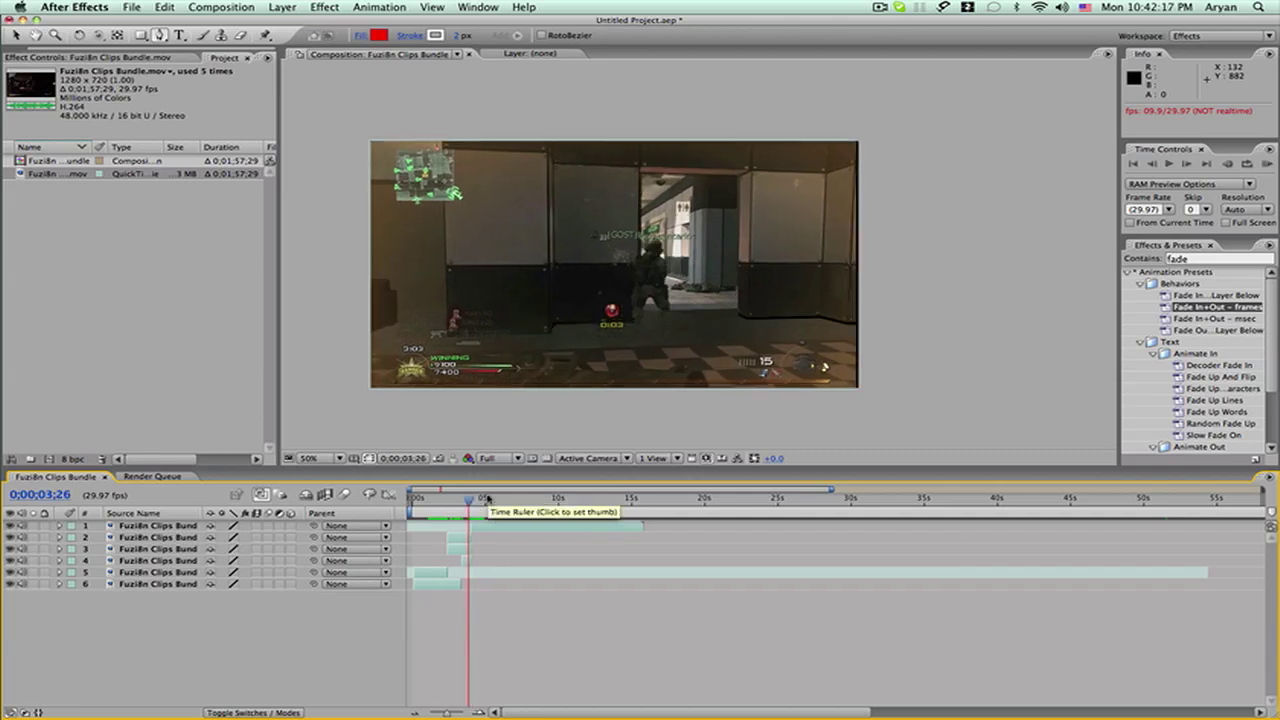